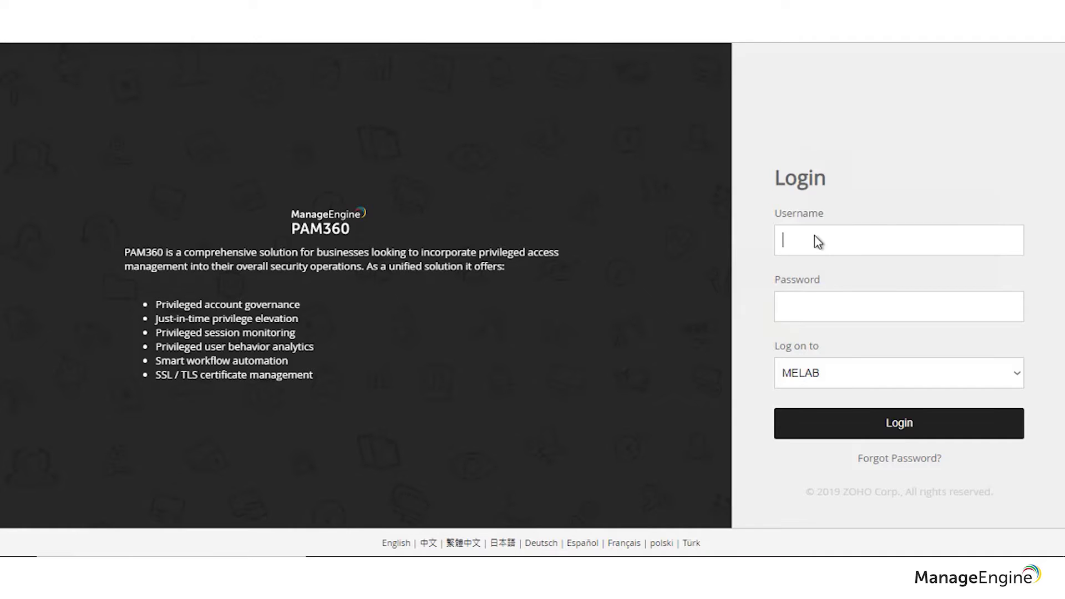
- Log in to the MELAB domain with the username and account password, and open the resources list
type("diege")
key("Tab")
type("****************")
left_click(883, 423)
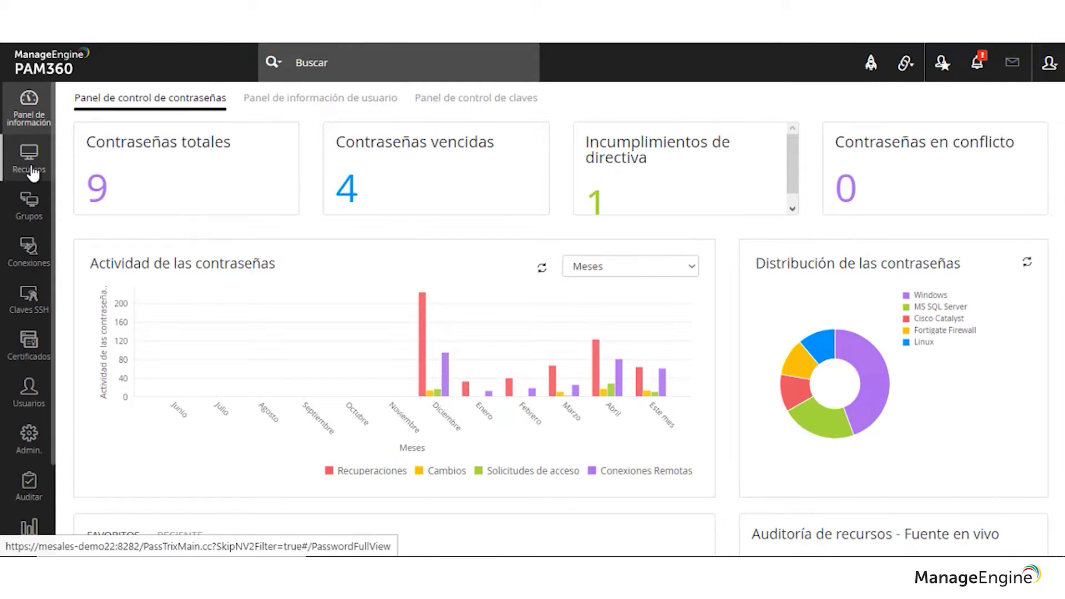
left_click(32, 169)
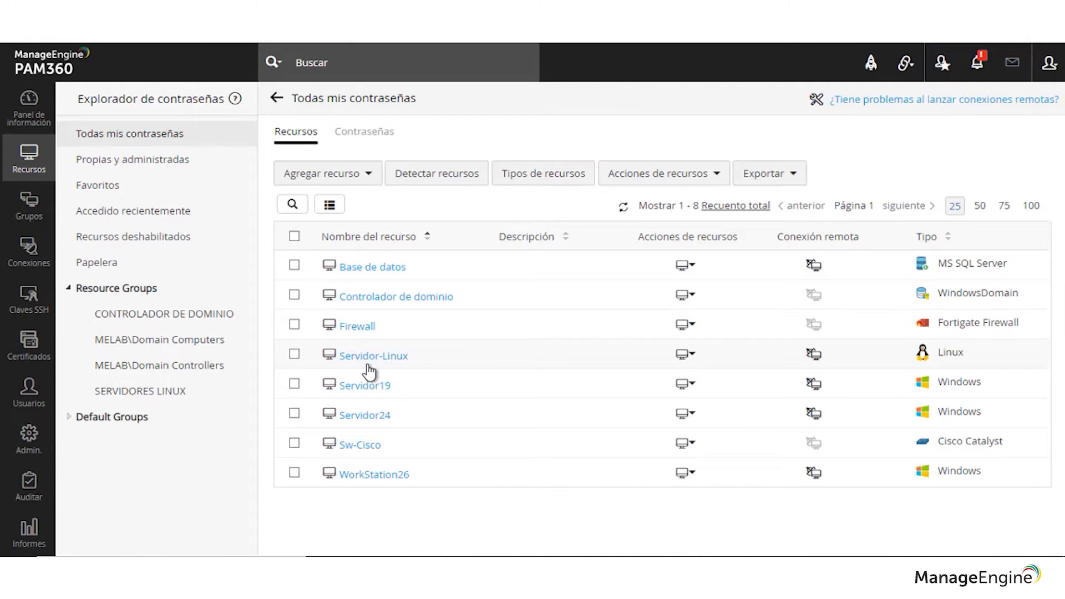
- Examine the resource types available in the form for adding a resource manually, and cancel the form without saving
left_click(350, 177)
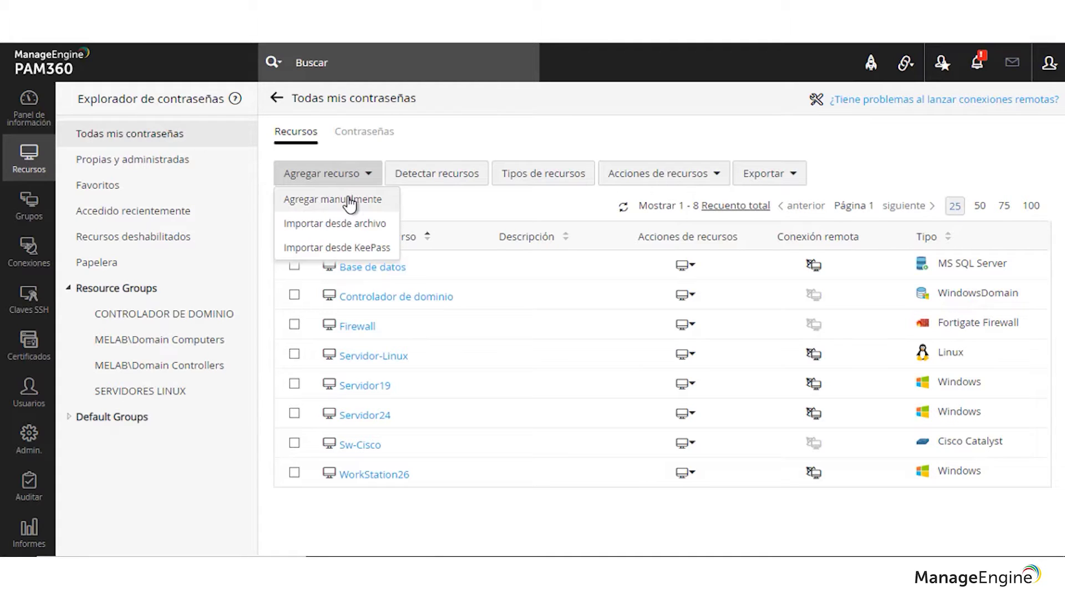
left_click(350, 203)
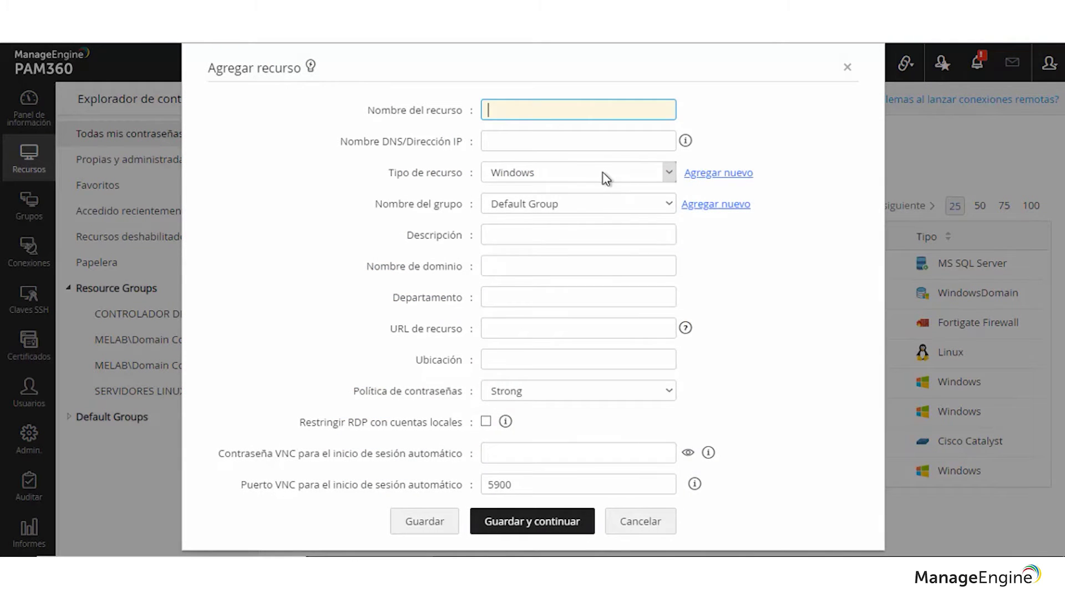
left_click(607, 178)
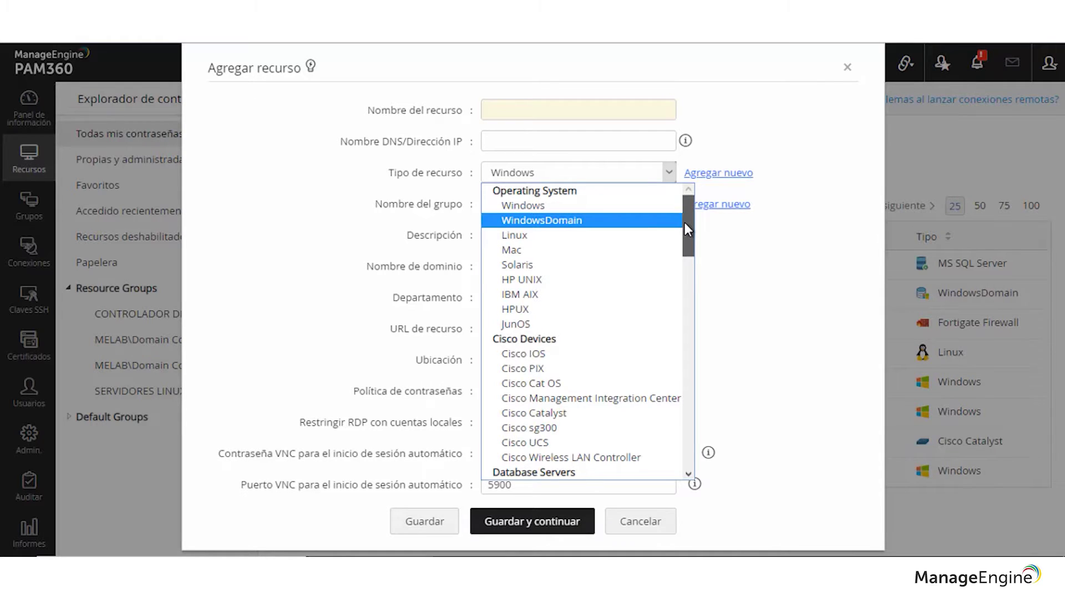
left_click_drag(685, 222, 689, 391)
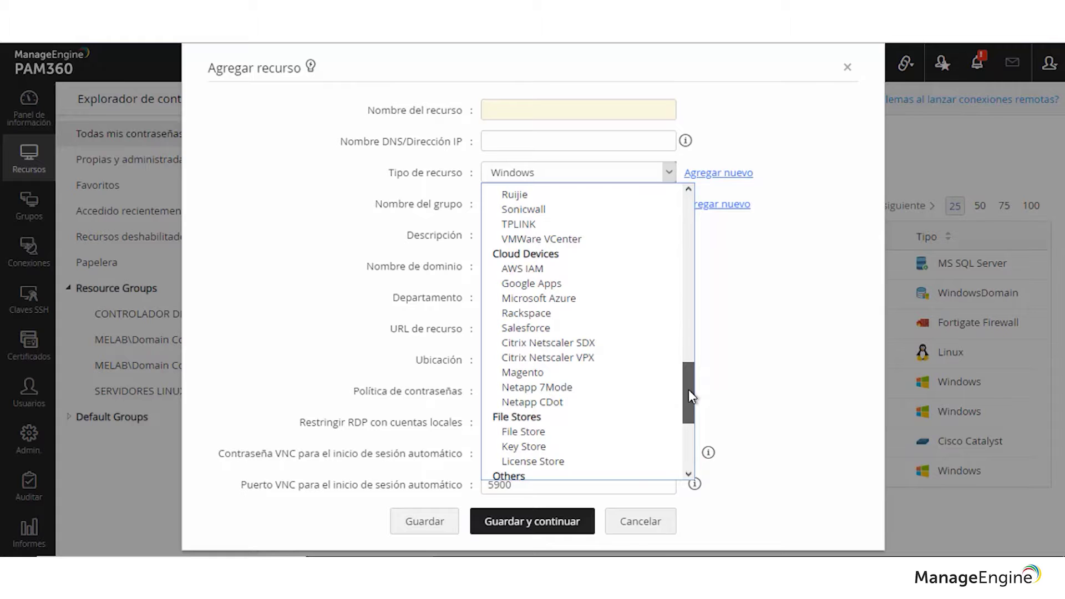
left_click_drag(688, 390, 690, 434)
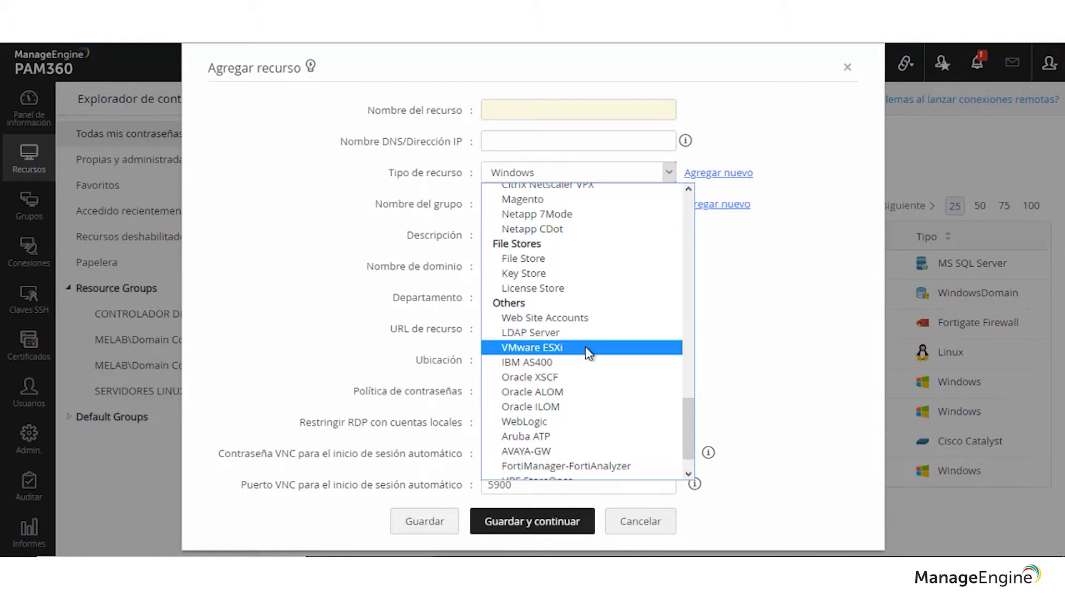
left_click(638, 524)
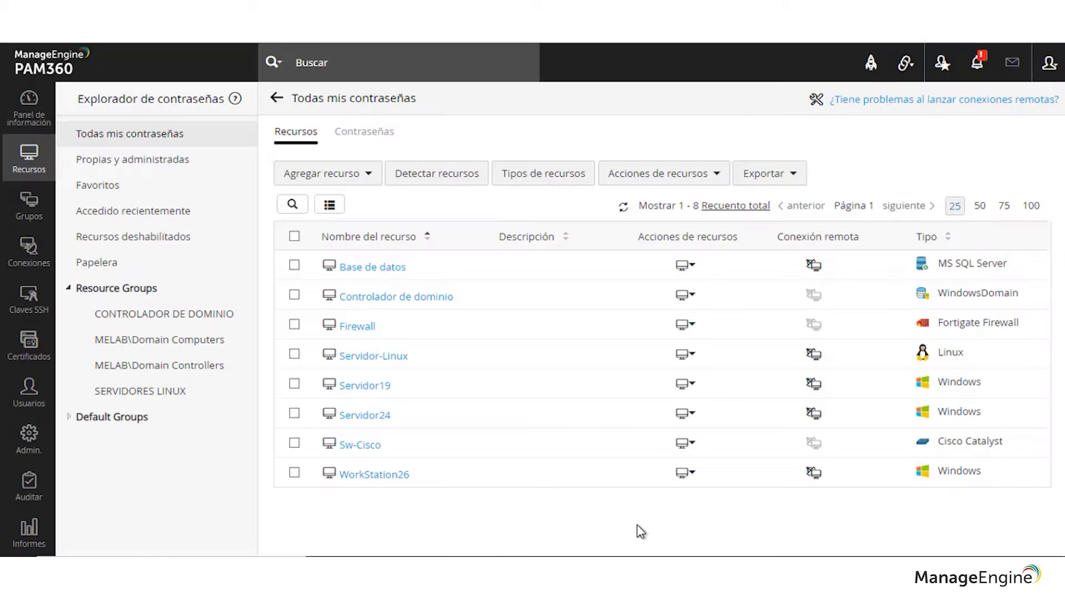
- Open the account details of Servidor24 and detect all its user accounts
left_click(381, 417)
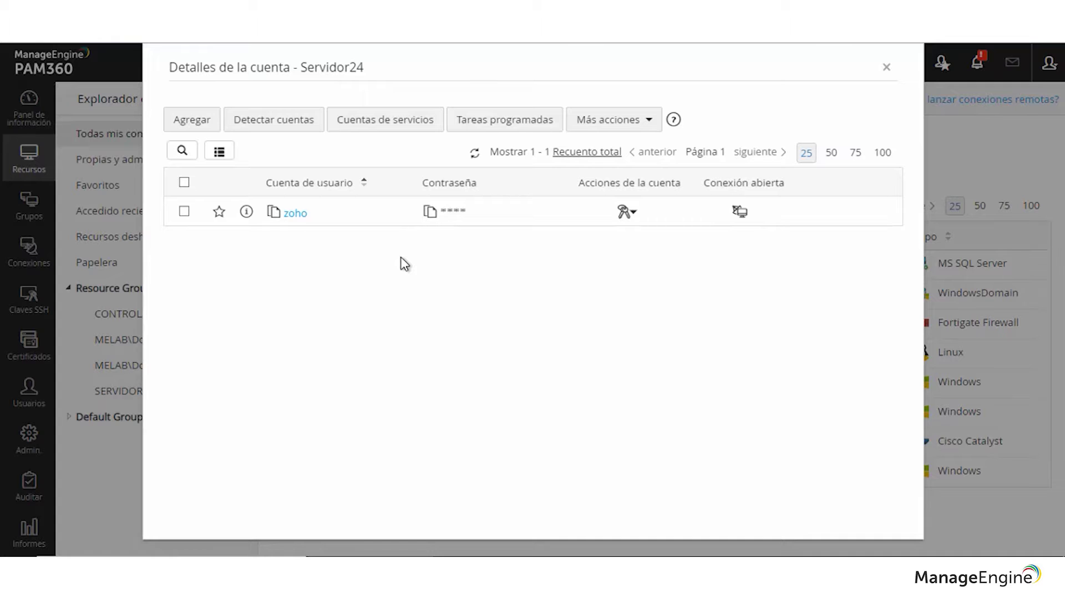
left_click(287, 127)
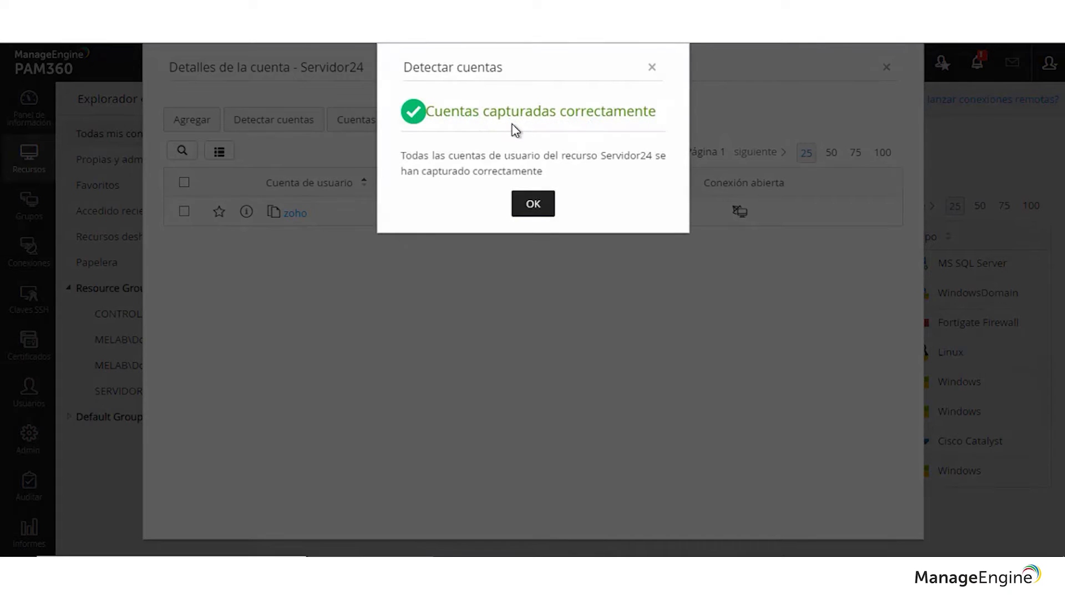
left_click(533, 204)
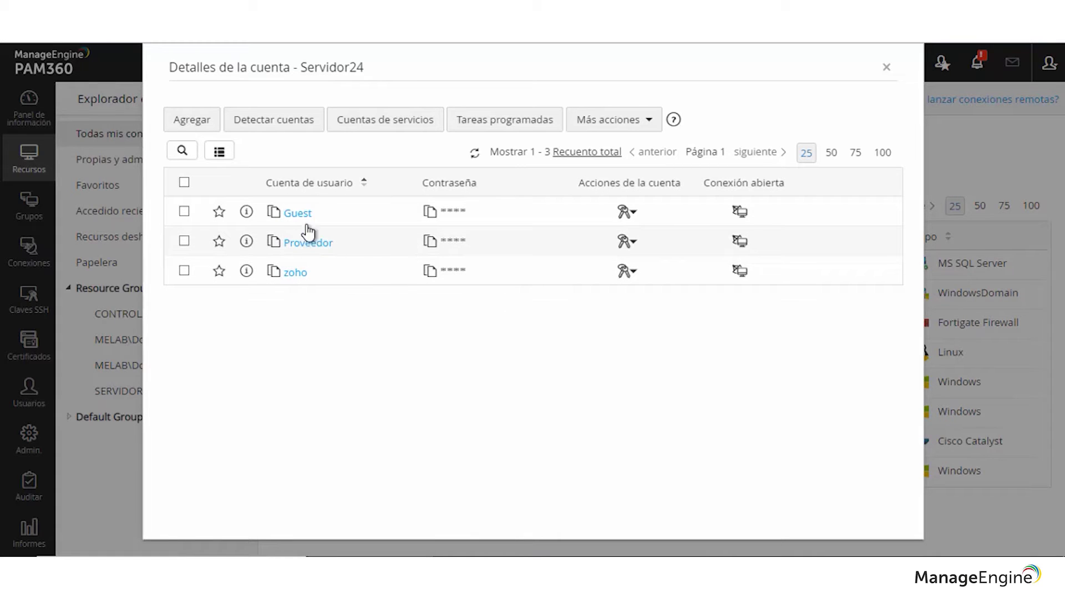
- Select all user accounts of Servidor24 and open their service account status
left_click(382, 127)
left_click(695, 126)
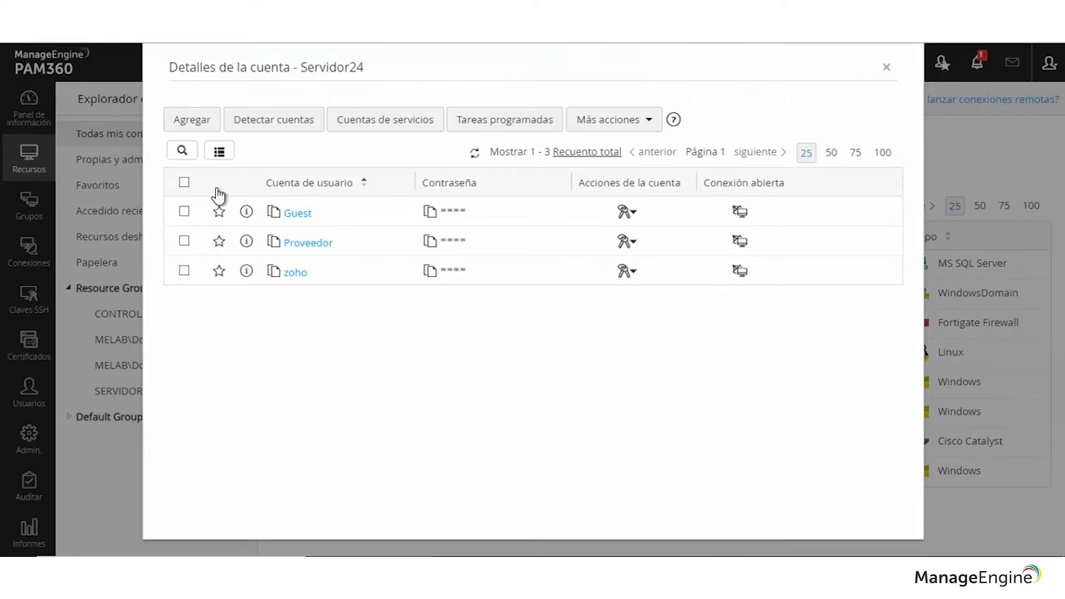
left_click(184, 183)
left_click(411, 133)
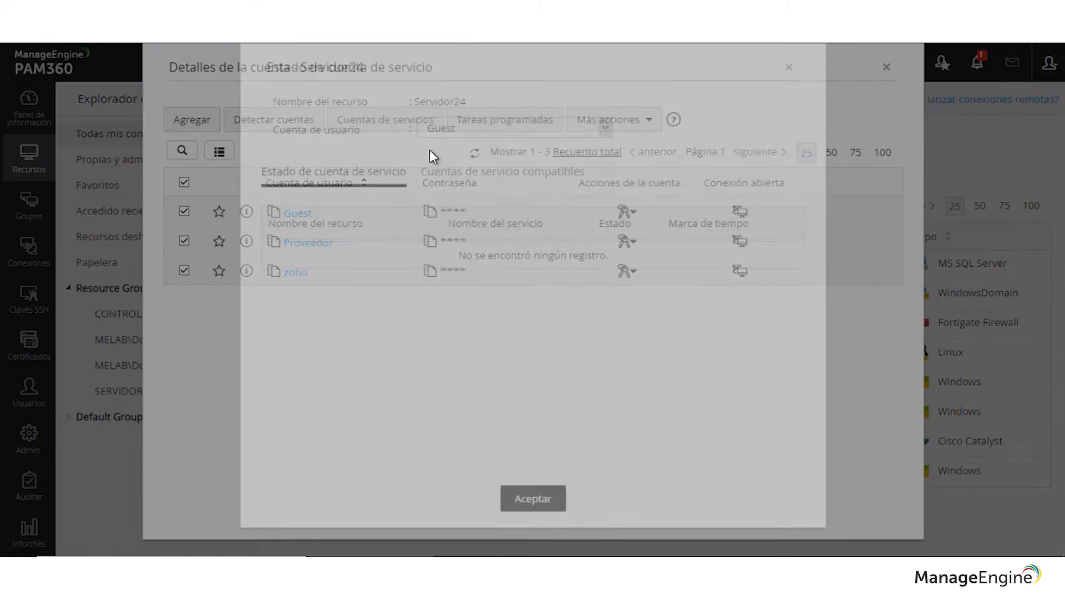
- Review the compatible service accounts for the Proveedor account on Servidor24 and close the service account status
left_click(475, 174)
left_click(470, 131)
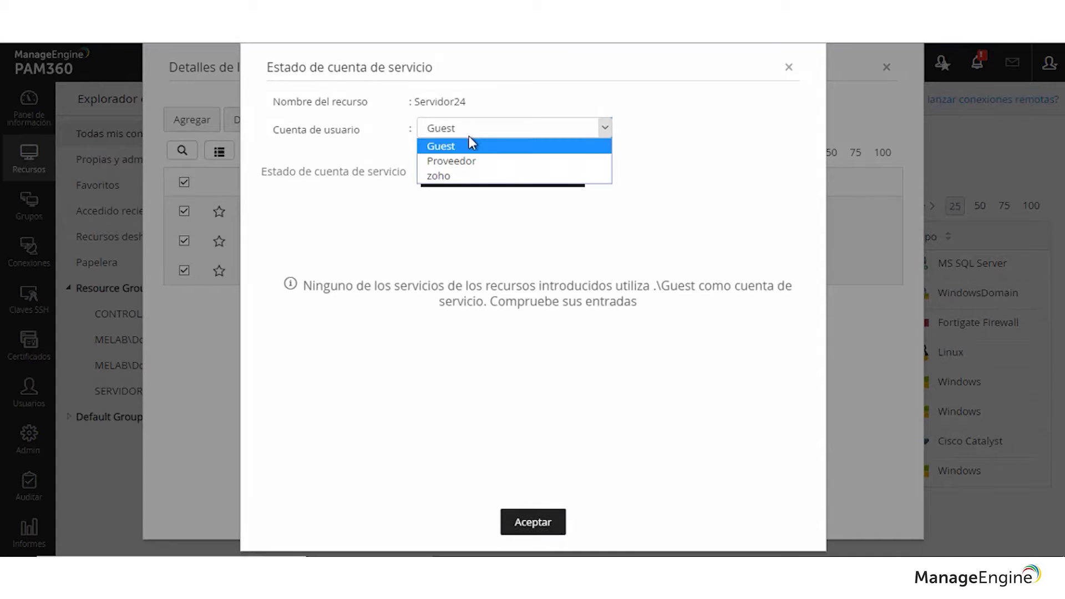
left_click(471, 165)
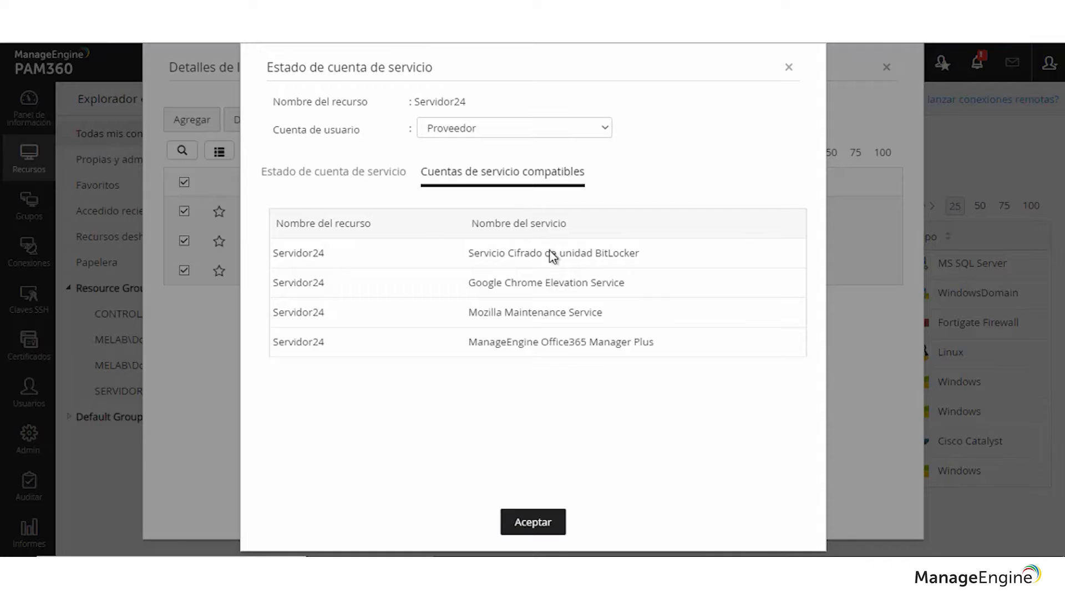
left_click(541, 521)
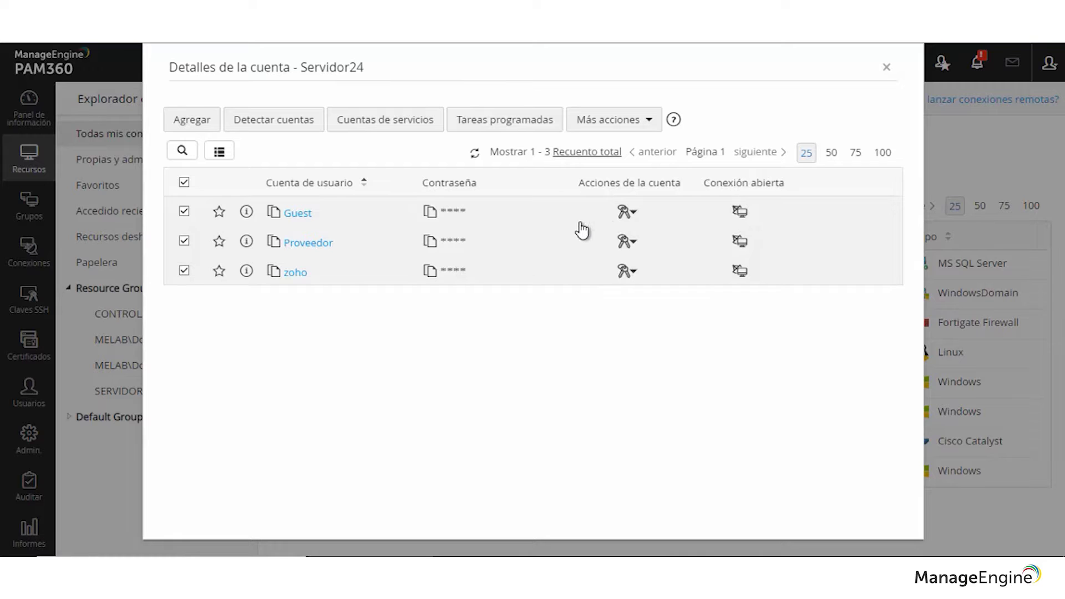
- Start changing the Guest account's password, enter a new password, show it in plain text and clear it again
left_click(627, 213)
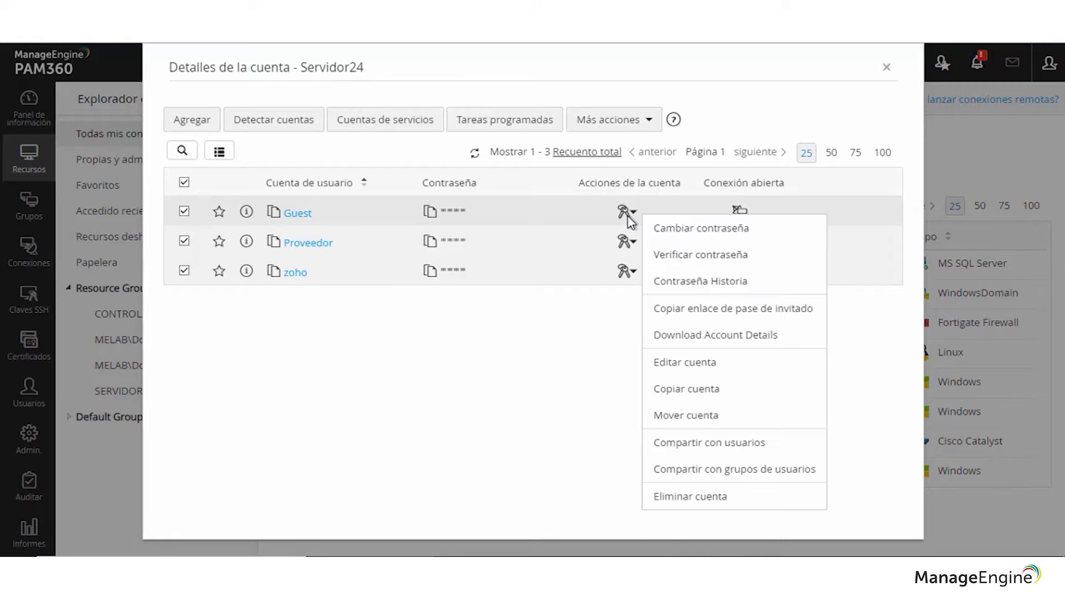
left_click(670, 236)
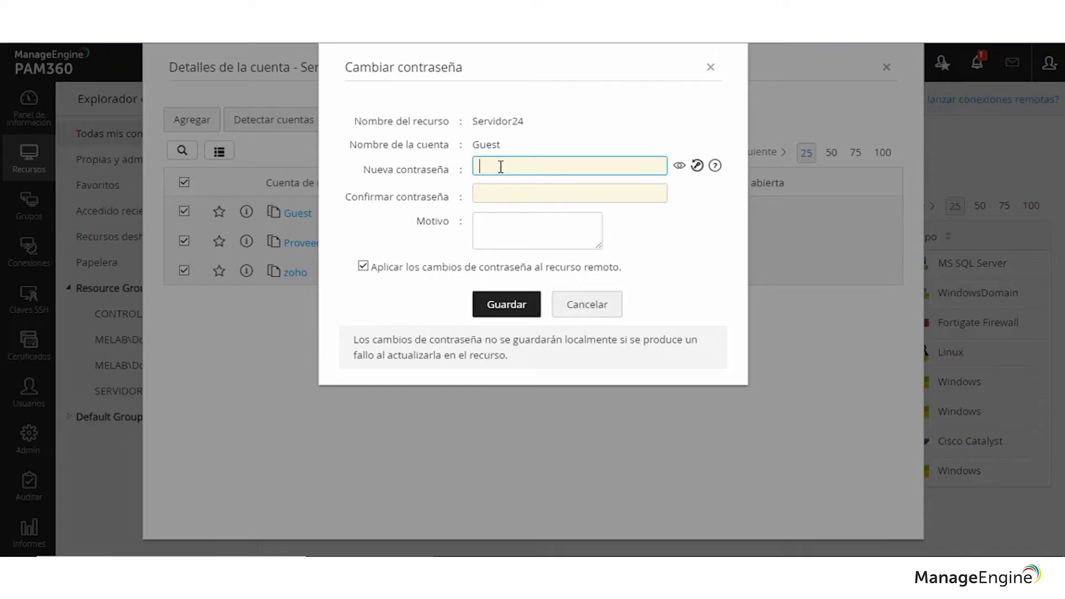
type("*****")
left_click(680, 167)
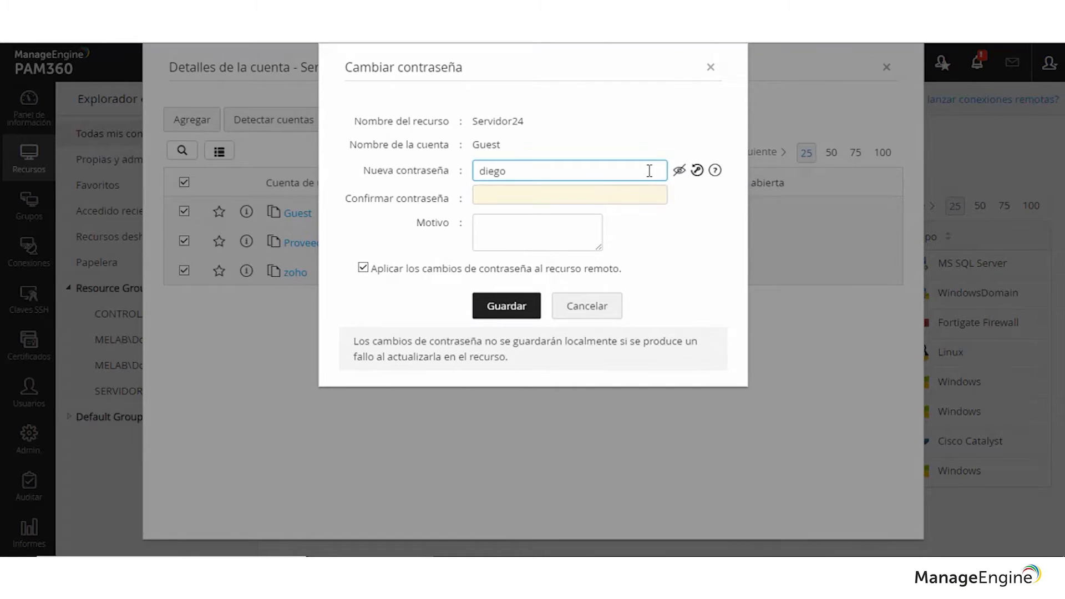
double_click(649, 170)
left_click(679, 170)
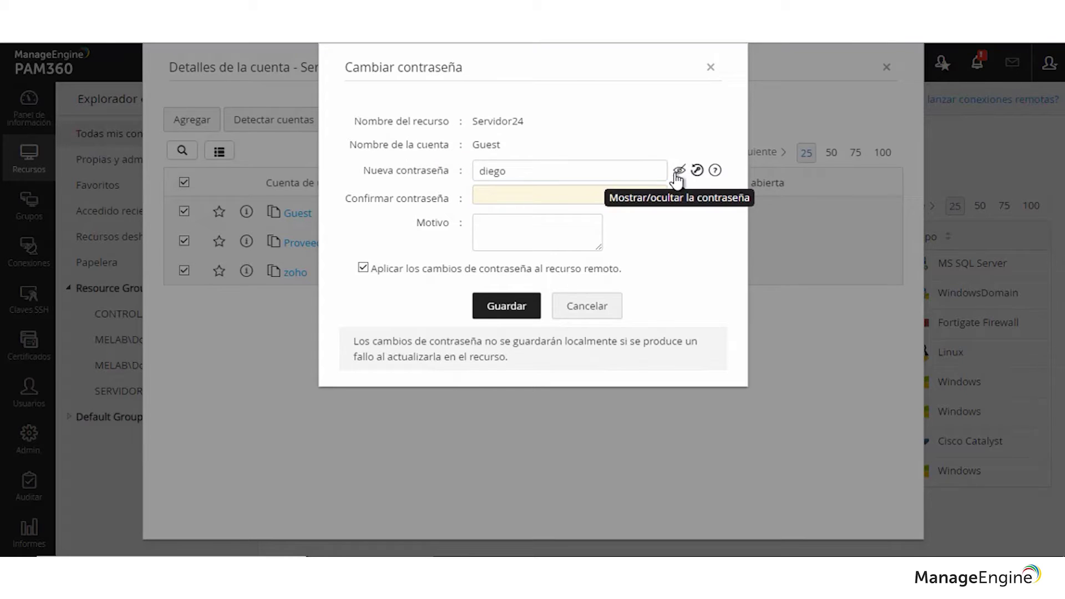
left_click(577, 174)
key("ctrl+a")
key("BackSpace")
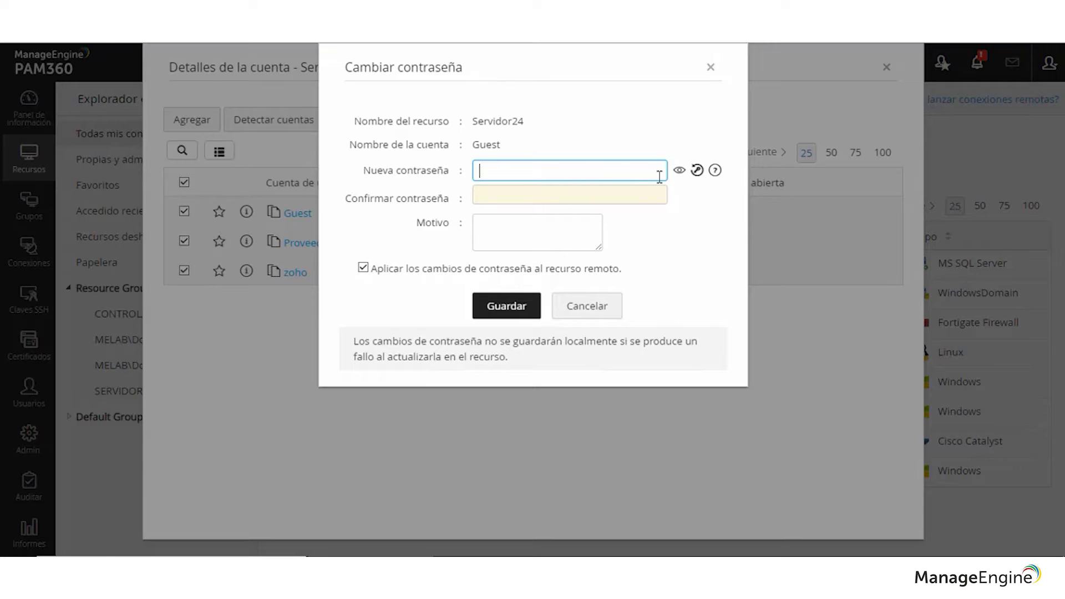
- Generate random passwords for the Guest account, reveal and hide them, and cancel the password change
left_click(698, 170)
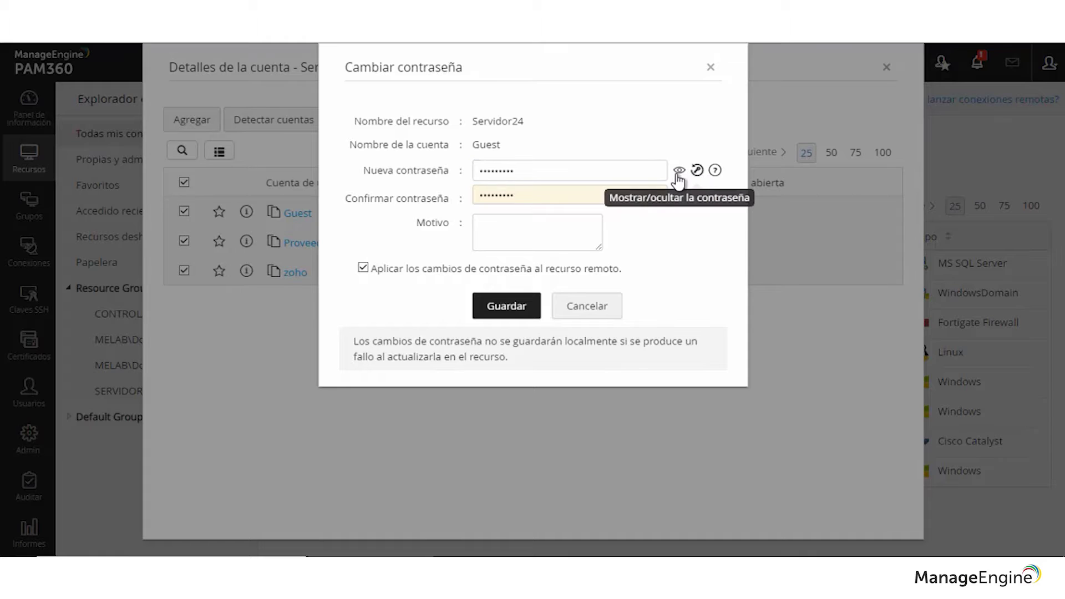
left_click(679, 171)
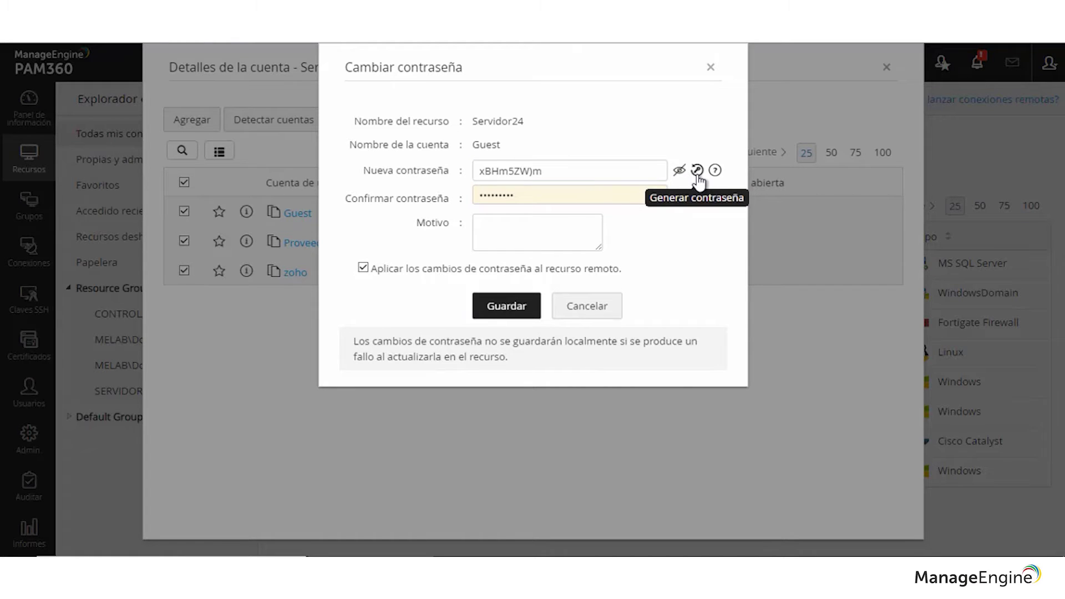
left_click(697, 174)
triple_click(563, 171)
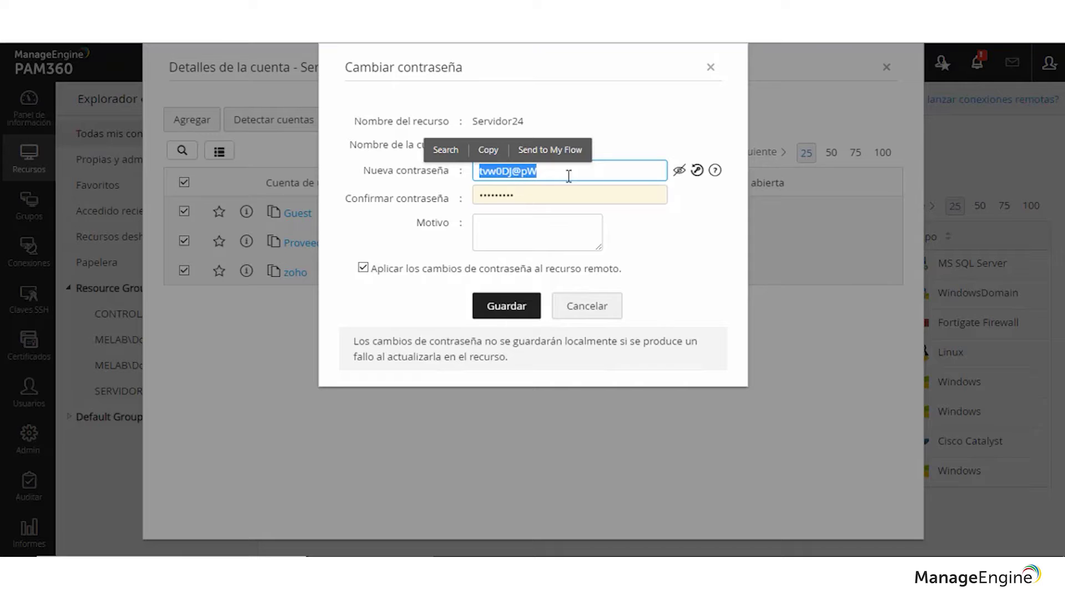
left_click(680, 171)
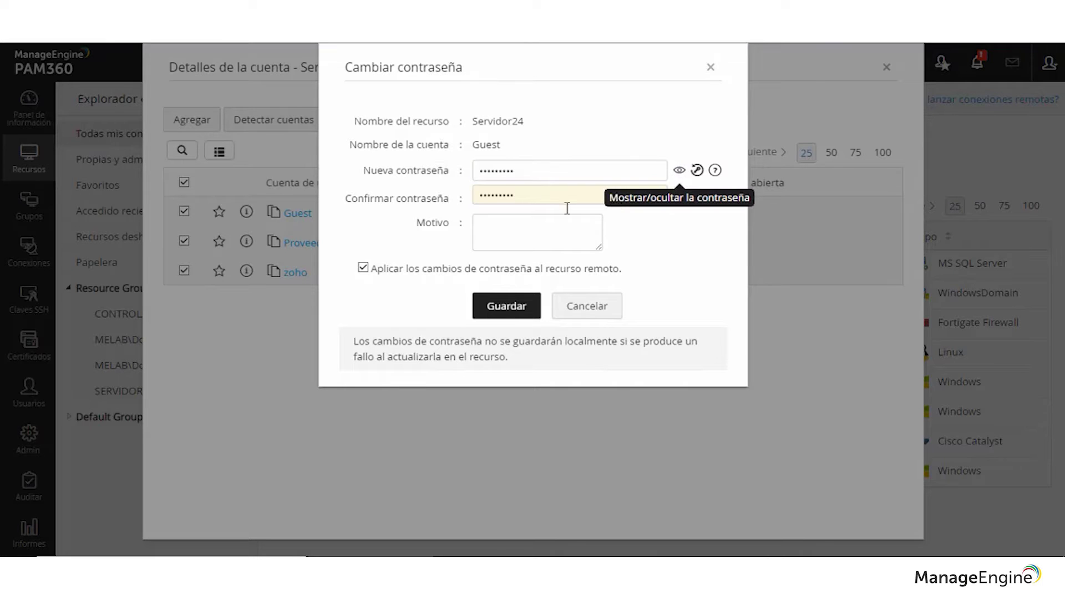
left_click(605, 315)
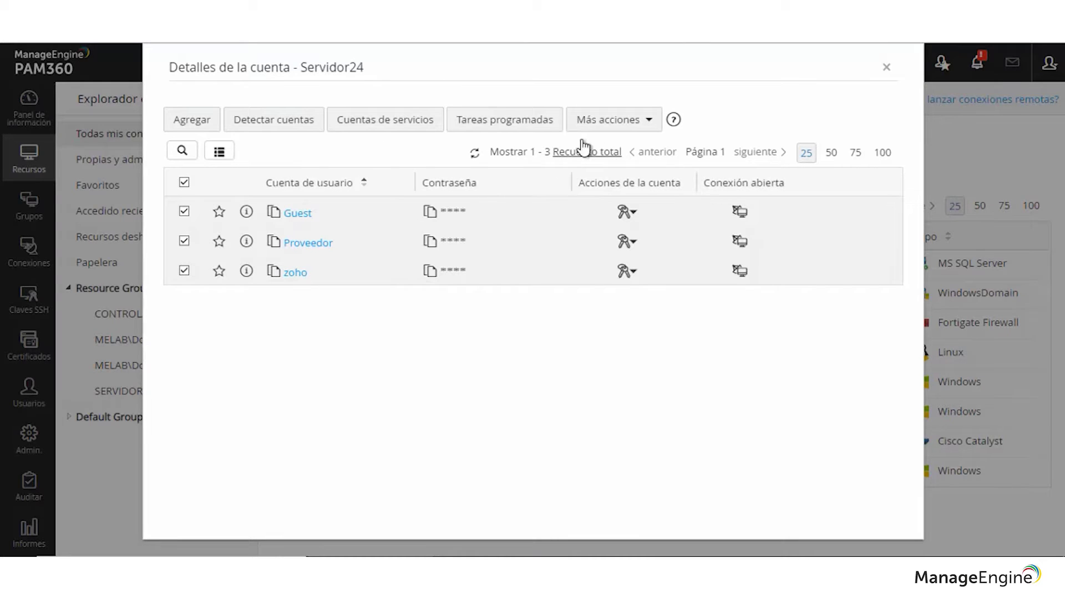
- Review the access privileges that can be granted to the privileged administrator when sharing the selected accounts with users, without granting any
left_click(600, 133)
mouse_move(635, 174)
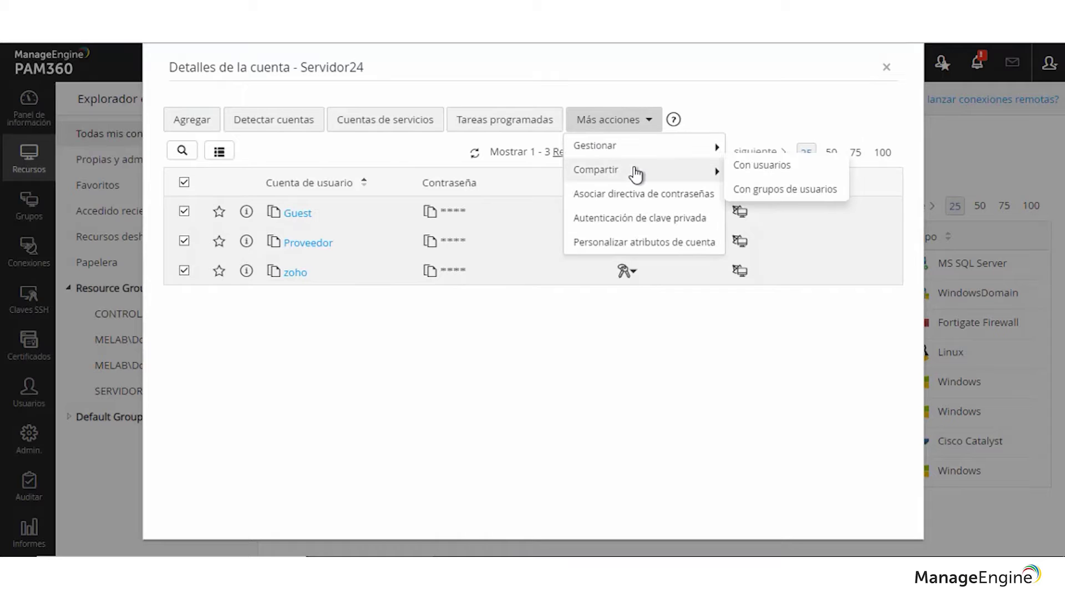
left_click(747, 166)
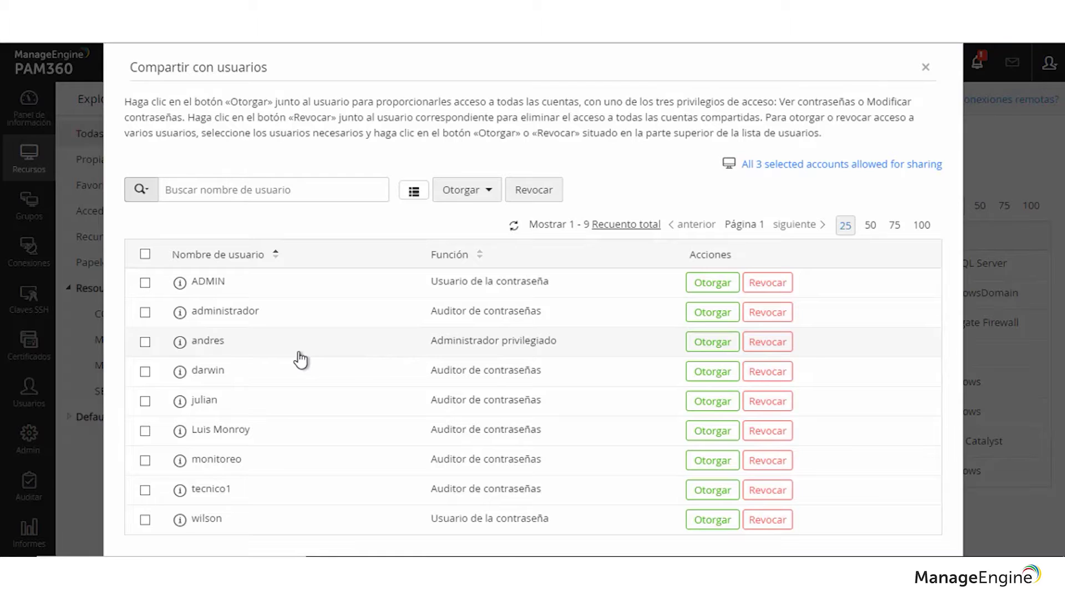
mouse_move(209, 344)
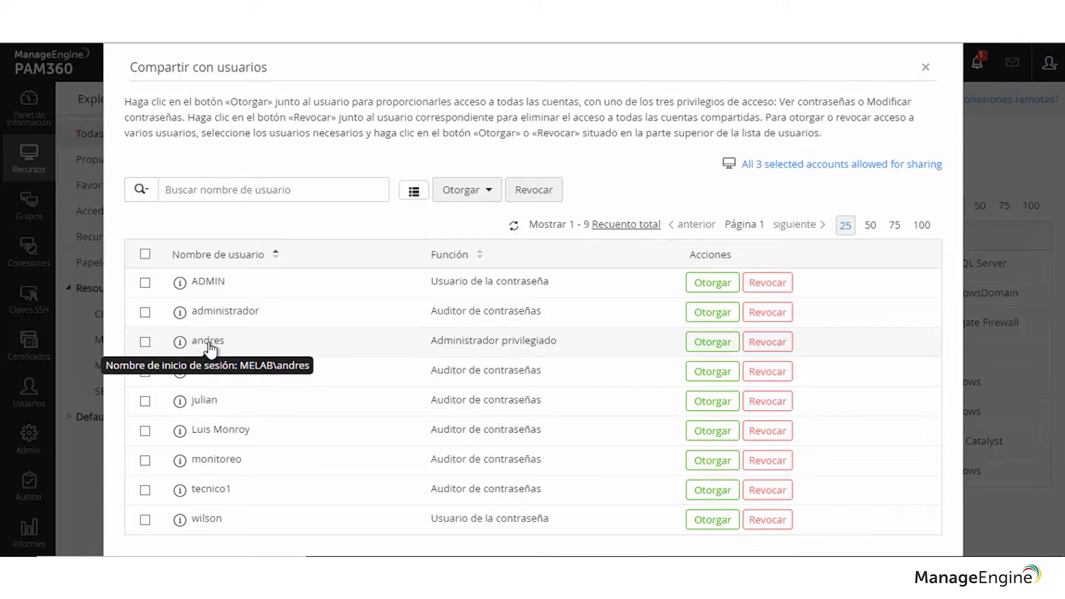
left_click(145, 342)
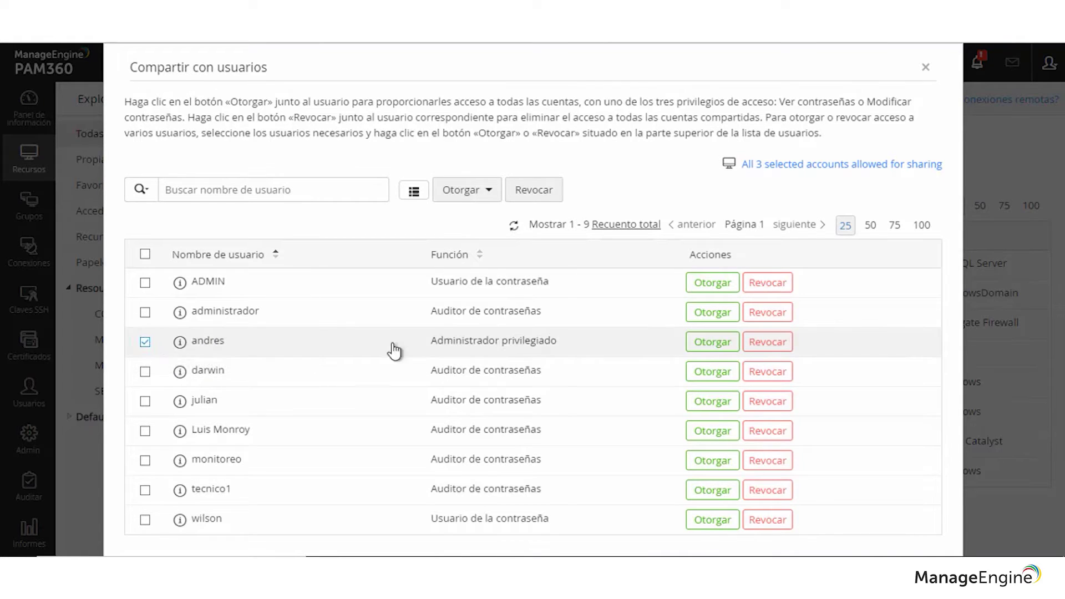
left_click(707, 344)
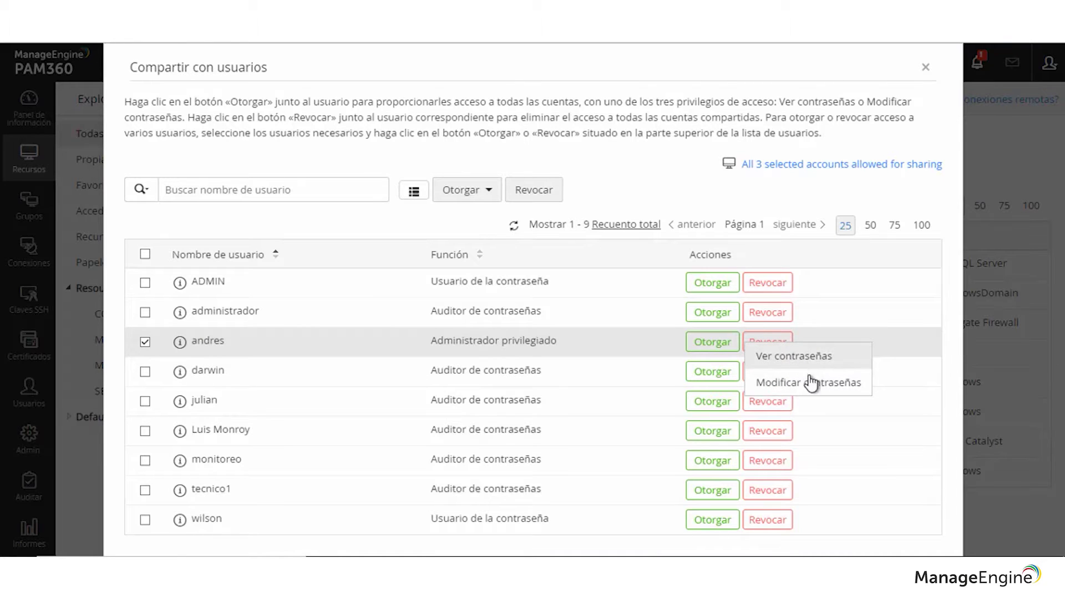
left_click(925, 67)
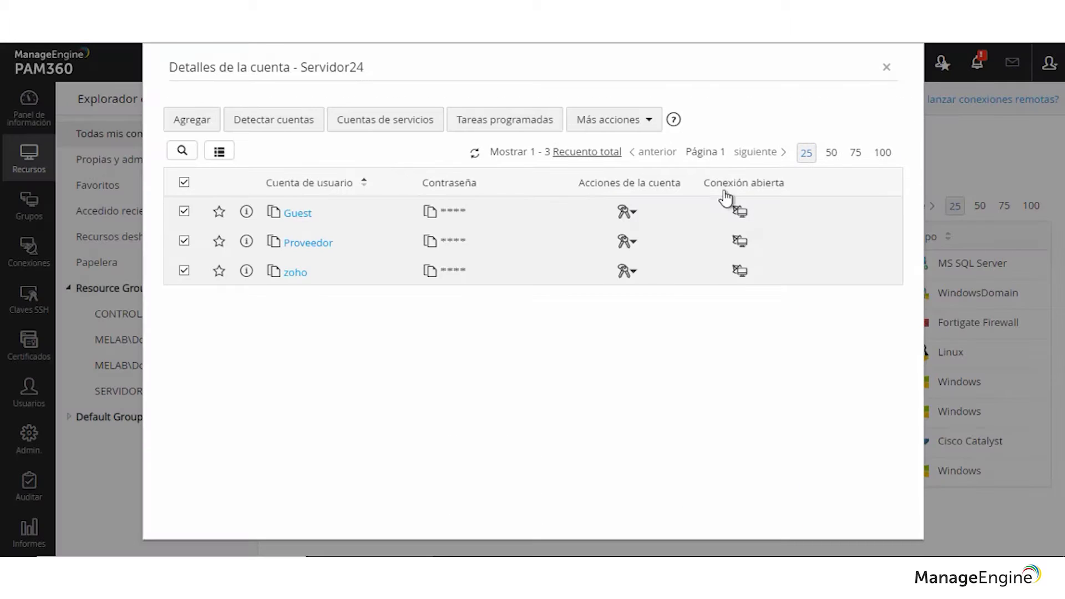
- Leave the Servidor24 account details and open the resource detection form for Windows
left_click(886, 68)
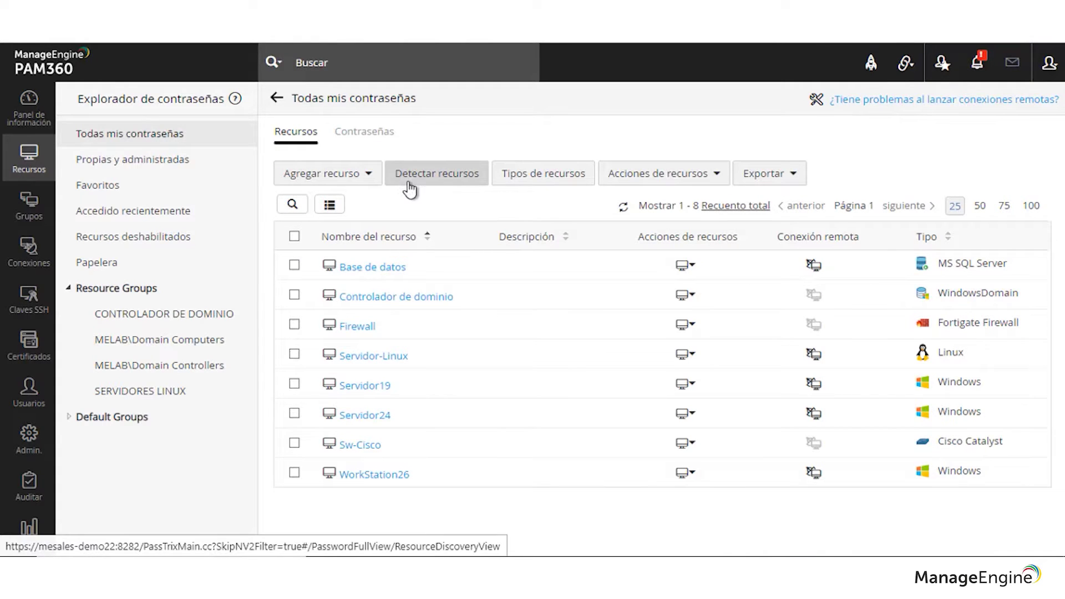
left_click(352, 183)
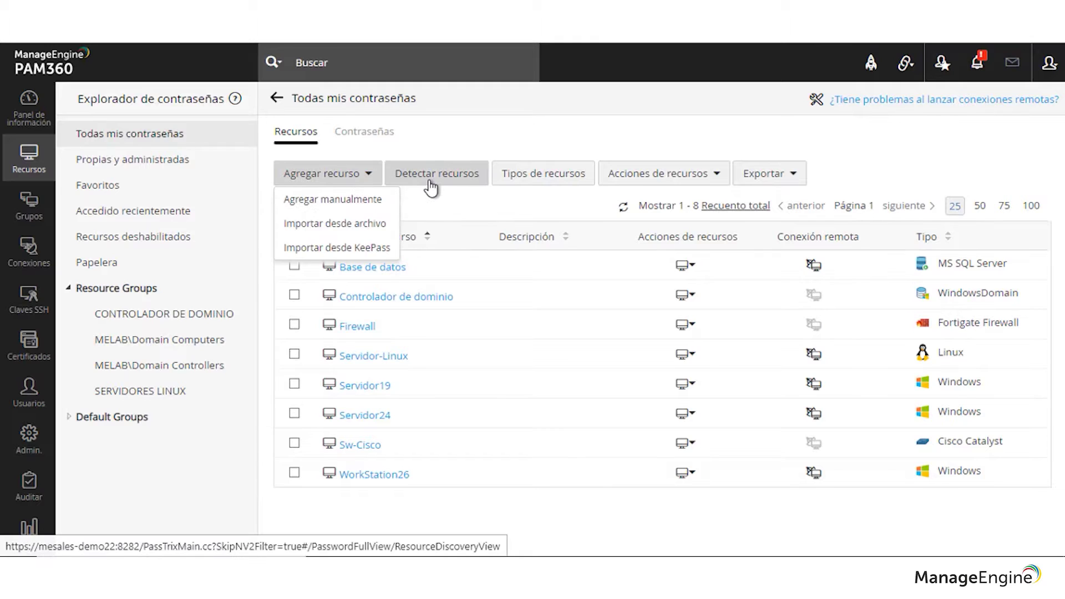
left_click(430, 182)
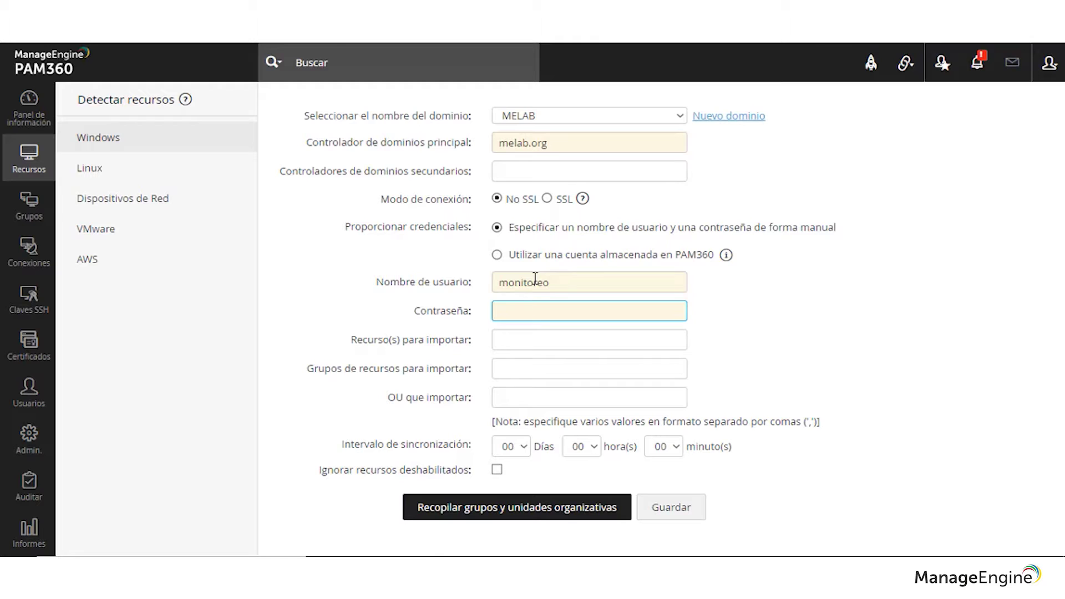
- Open the resource detection form for Linux and review the available ways of detecting devices, such as by host name or IP range
left_click(530, 312)
left_click(133, 177)
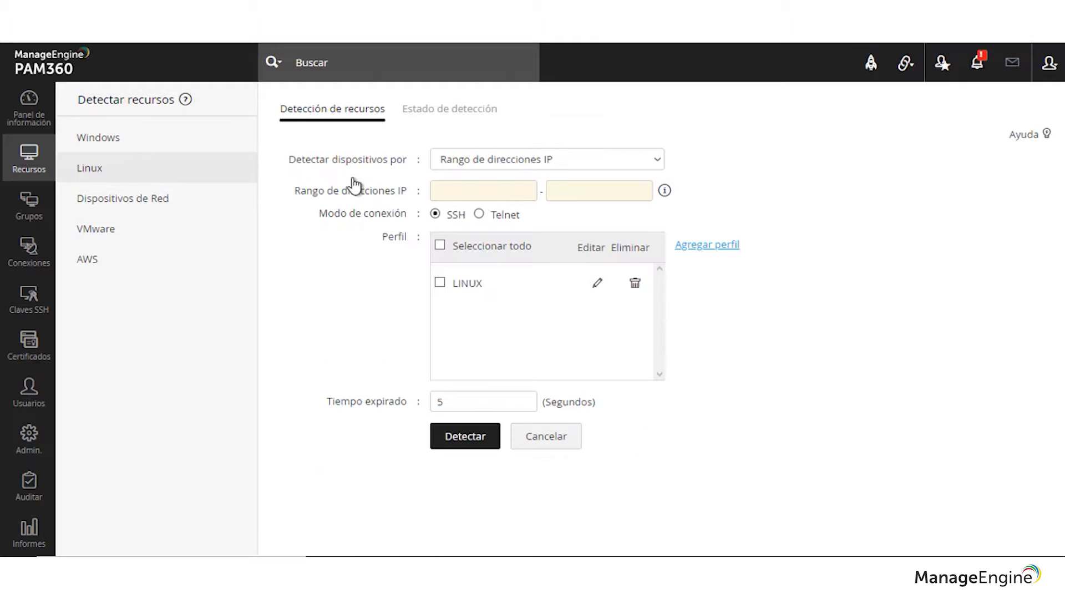
left_click(486, 188)
left_click(580, 168)
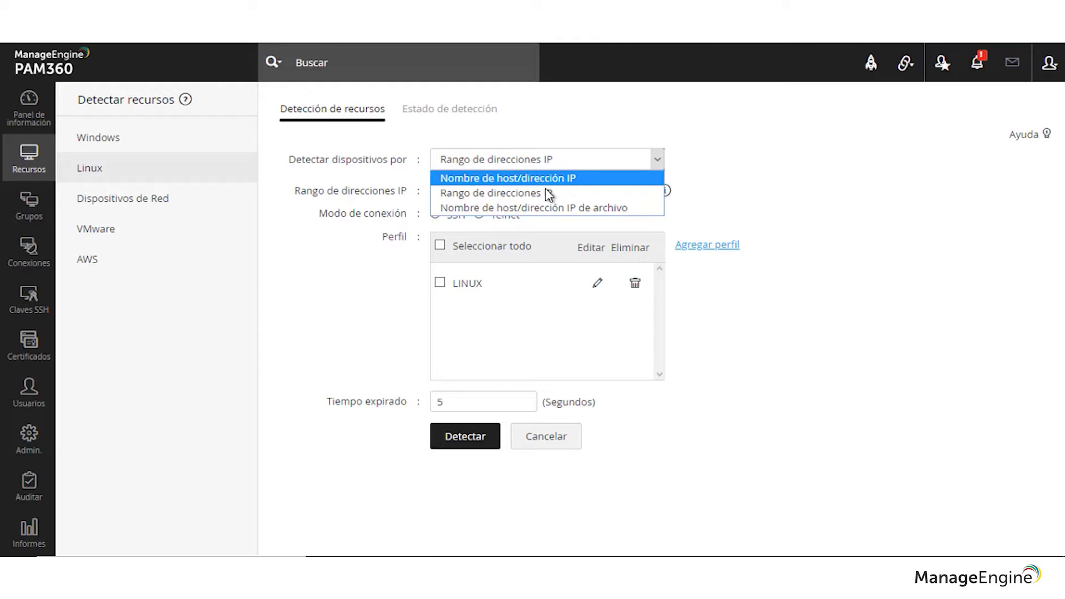
left_click(581, 144)
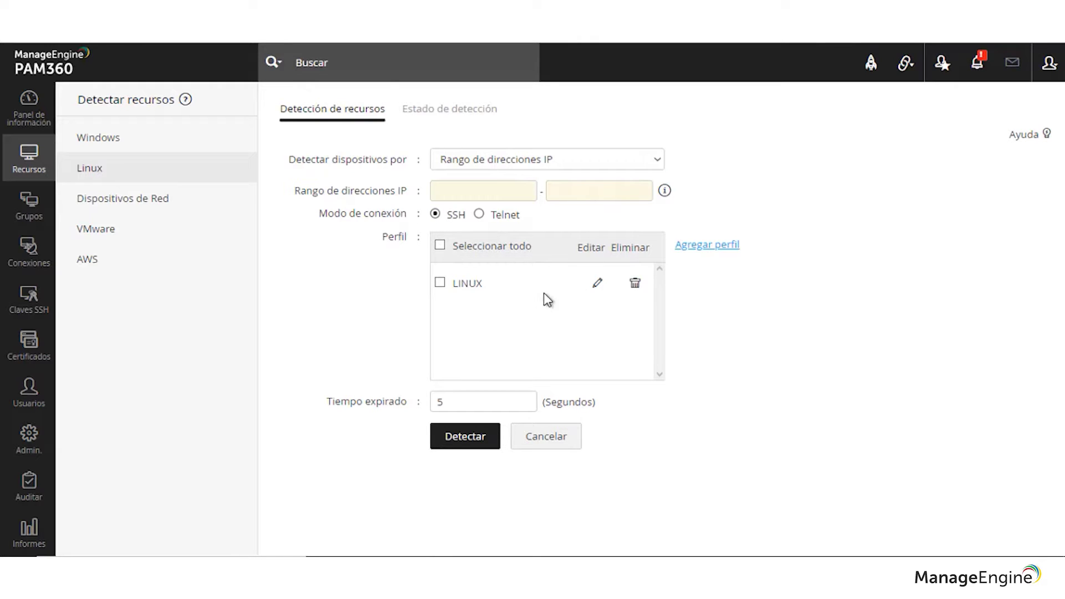
- Open the resource detection form for network devices and review its device detection methods
left_click(179, 204)
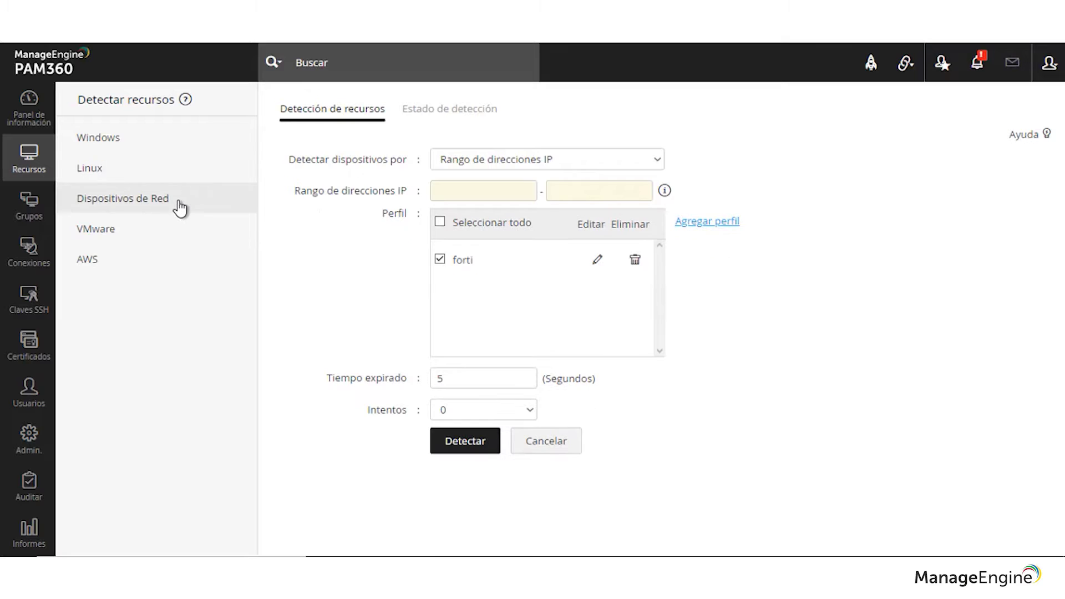
left_click(507, 168)
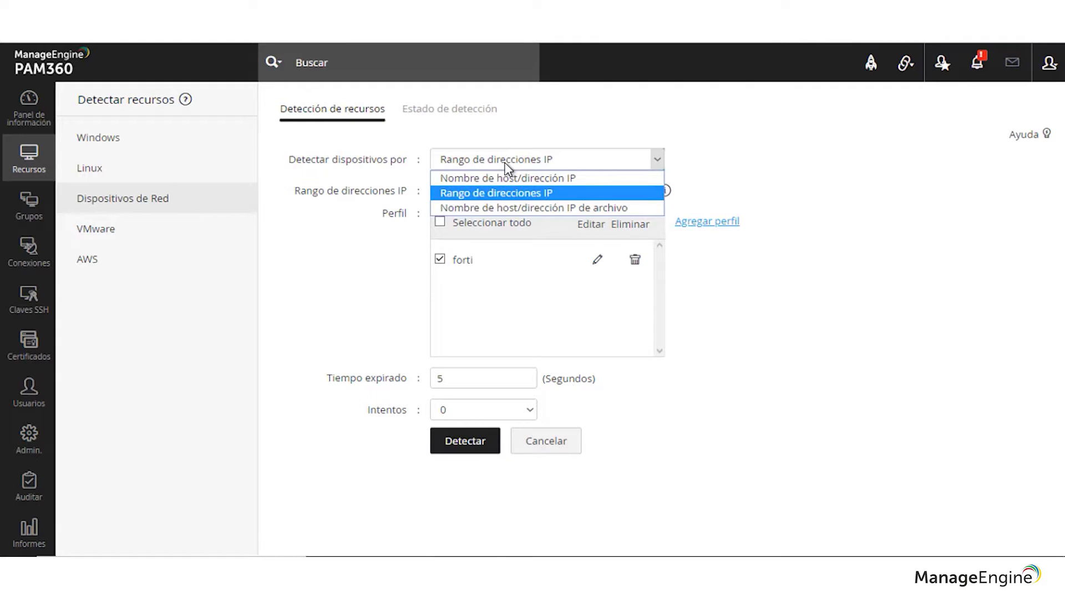
left_click(506, 165)
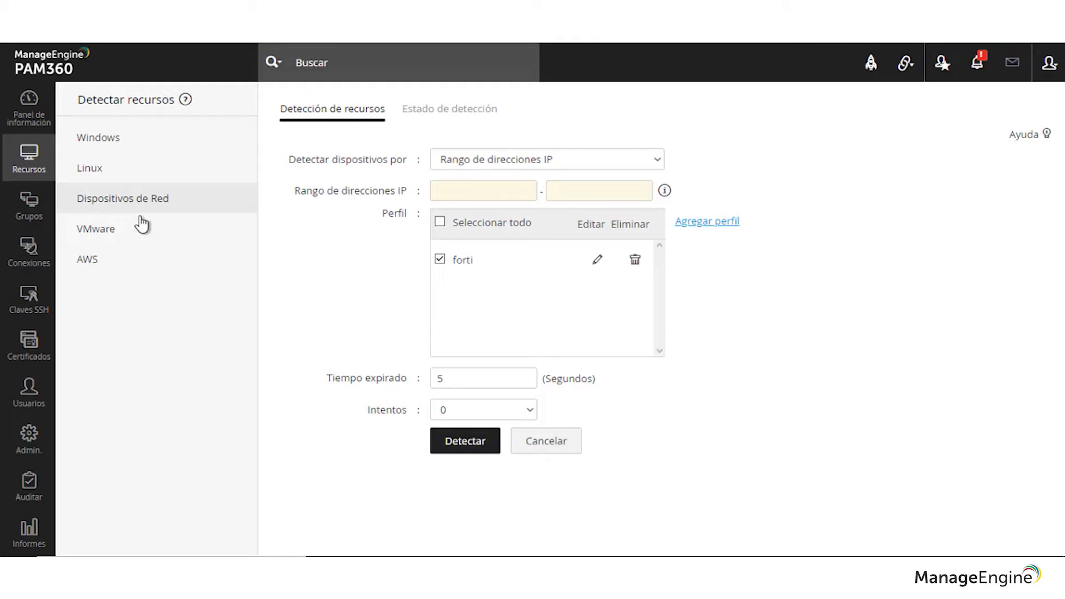
- Review the resource detection forms for VMware and AWS without starting a detection
left_click(117, 240)
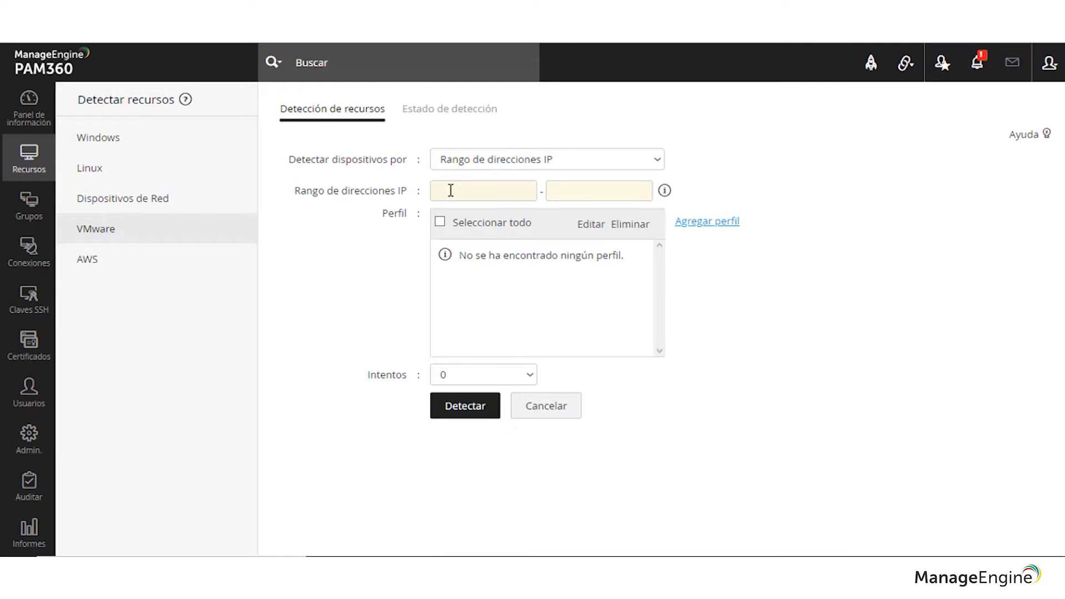
left_click(165, 259)
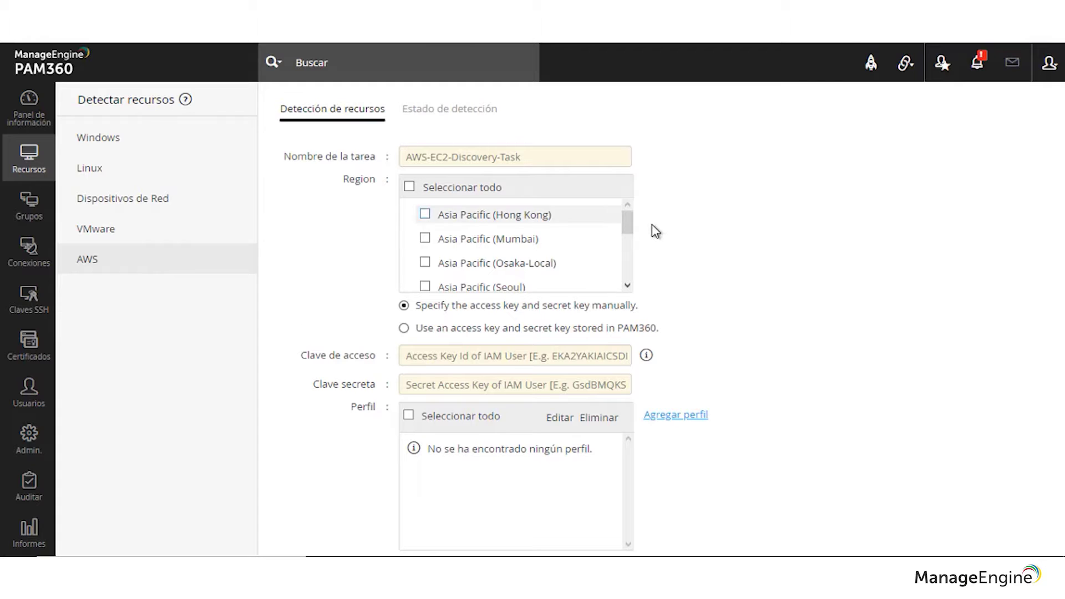
left_click(114, 151)
- Open the resource groups, examine the resources in the SERVIDORES LINUX group and close its details
left_click(32, 206)
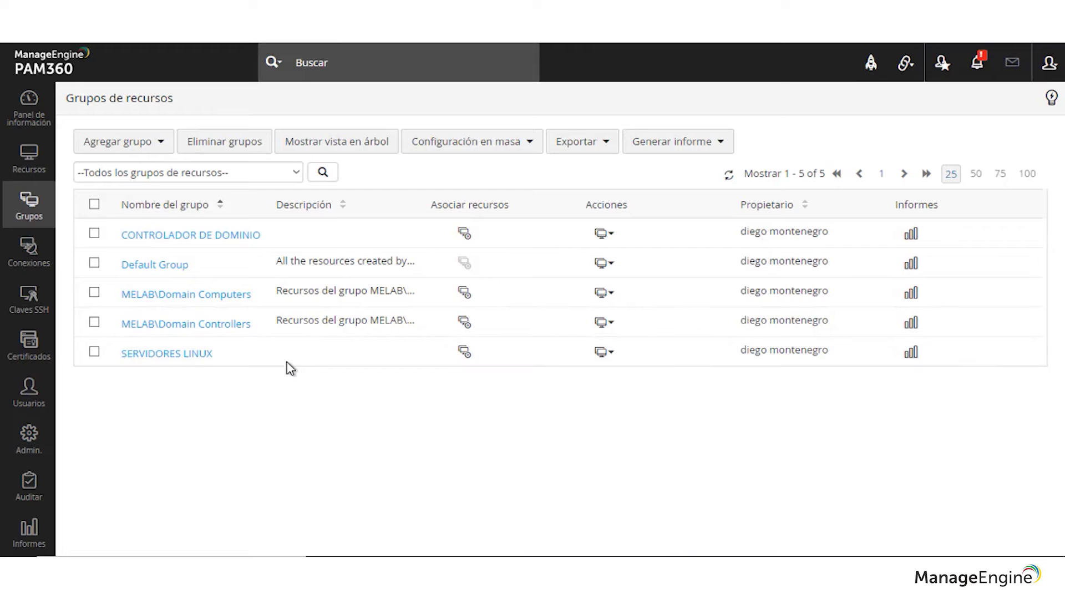
left_click(200, 357)
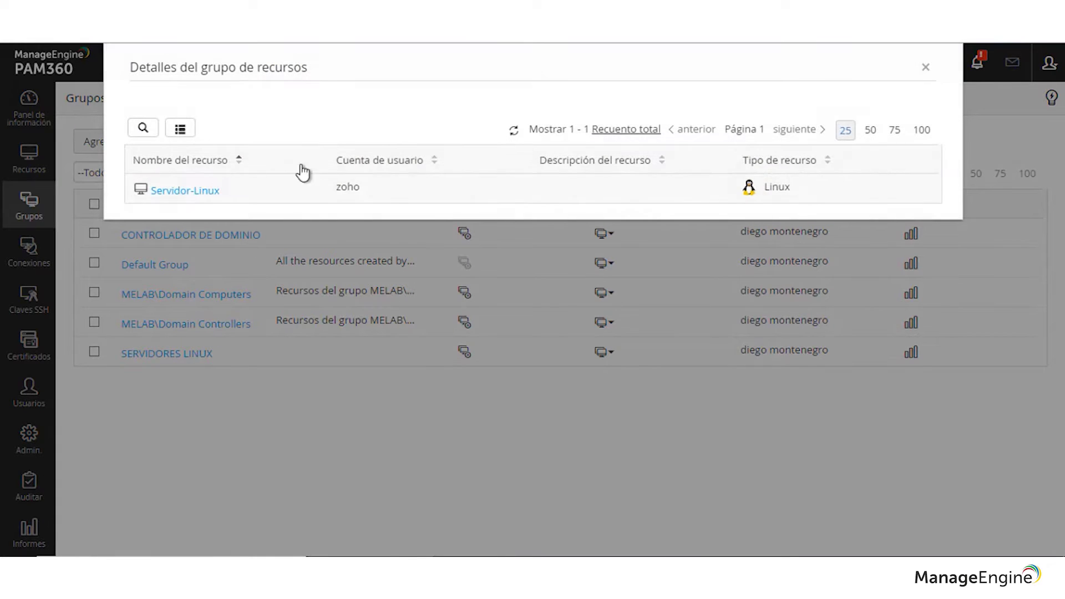
left_click(926, 76)
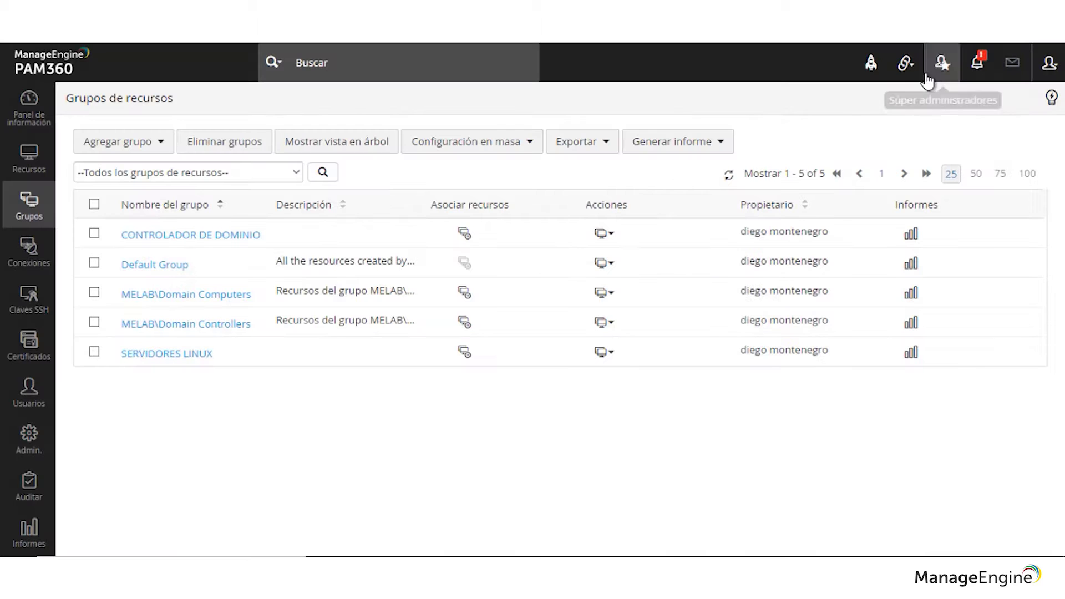
- Start adding a dynamic resource group and name it windows
left_click(154, 146)
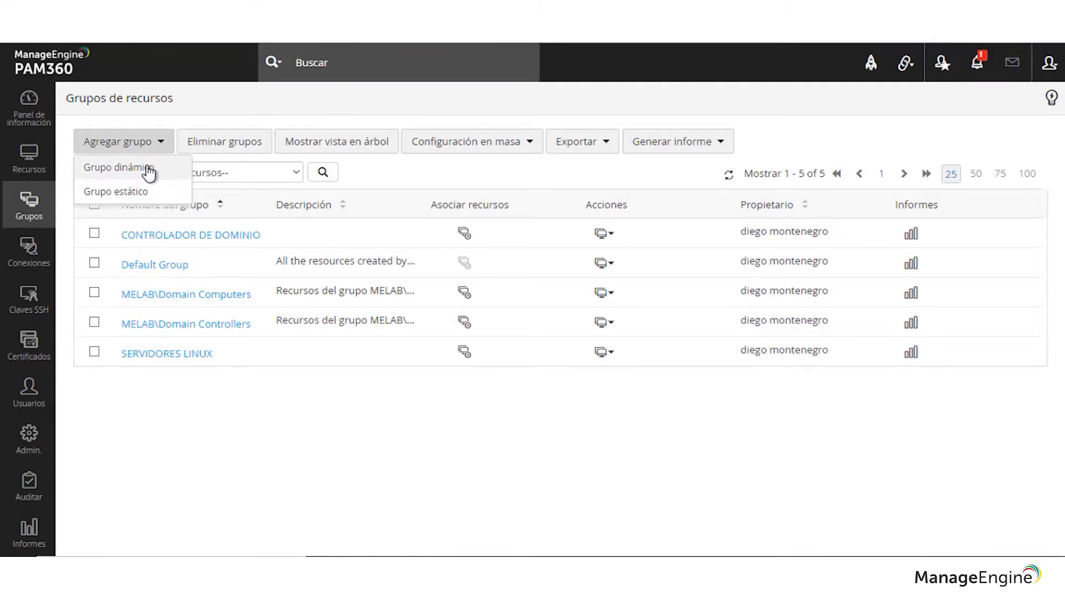
left_click(148, 170)
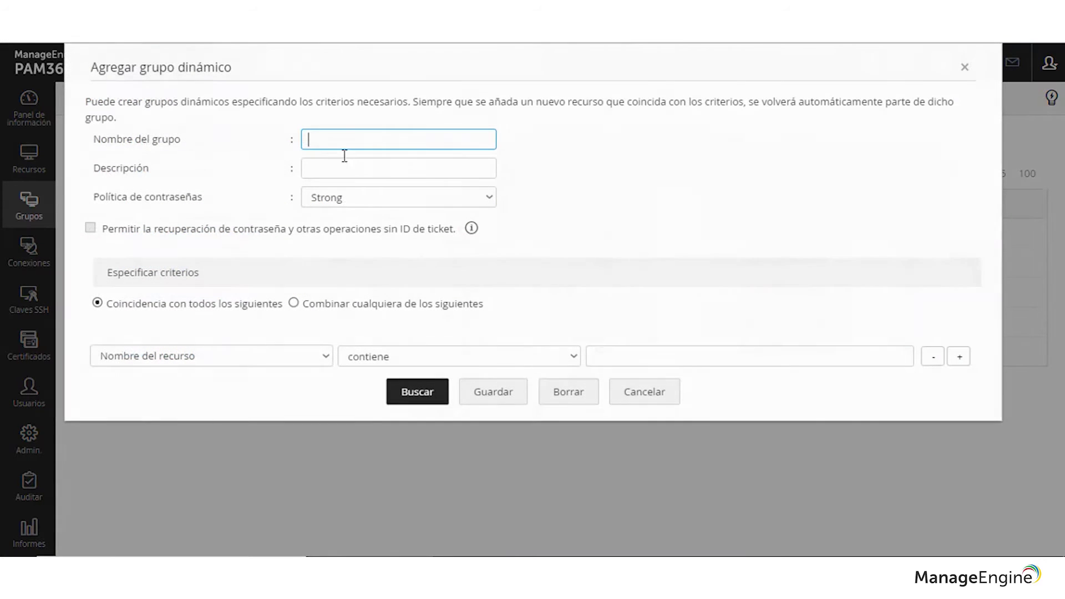
type("winod")
- Set the dynamic group's criterion to Tipo de recurso contiene windows
left_click(226, 360)
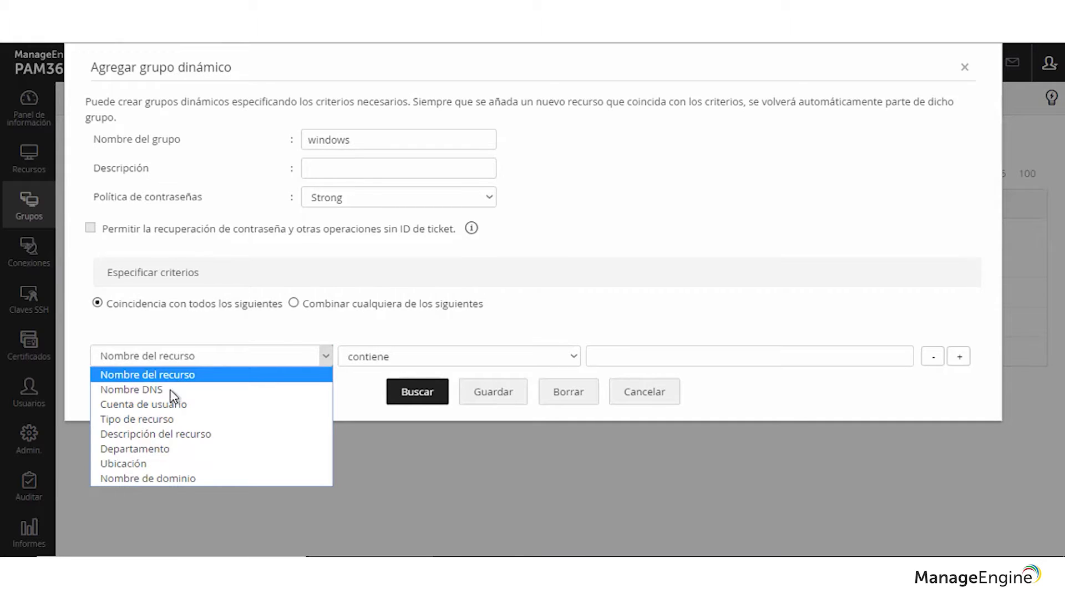
left_click(154, 423)
left_click(431, 363)
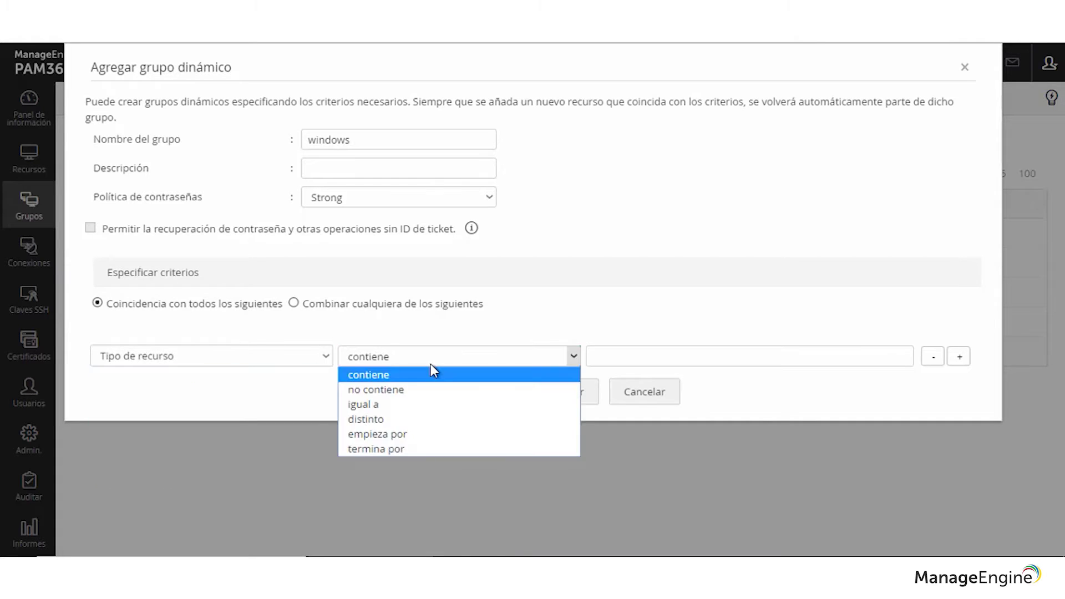
left_click(431, 366)
left_click(599, 356)
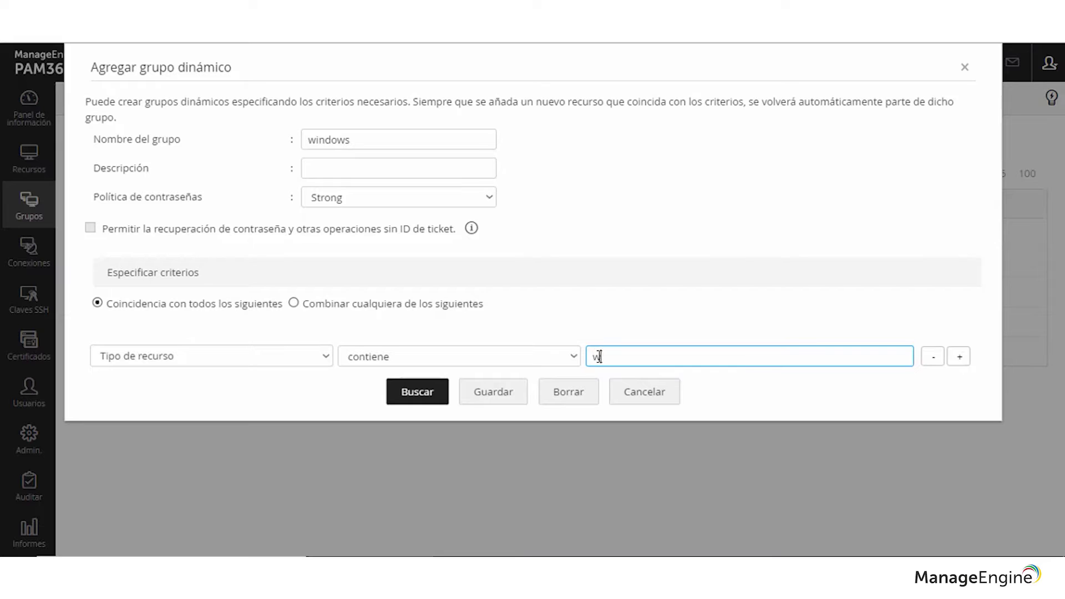
type("windows")
- Preview the resources that match the criterion, close the preview and save the windows group
left_click(422, 388)
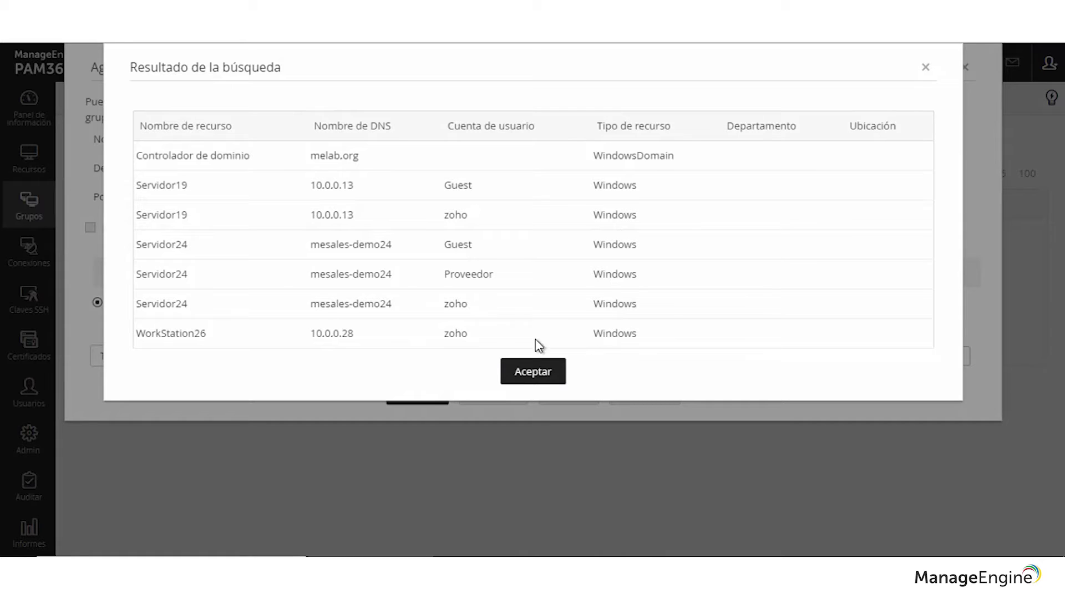
left_click(540, 381)
left_click(496, 398)
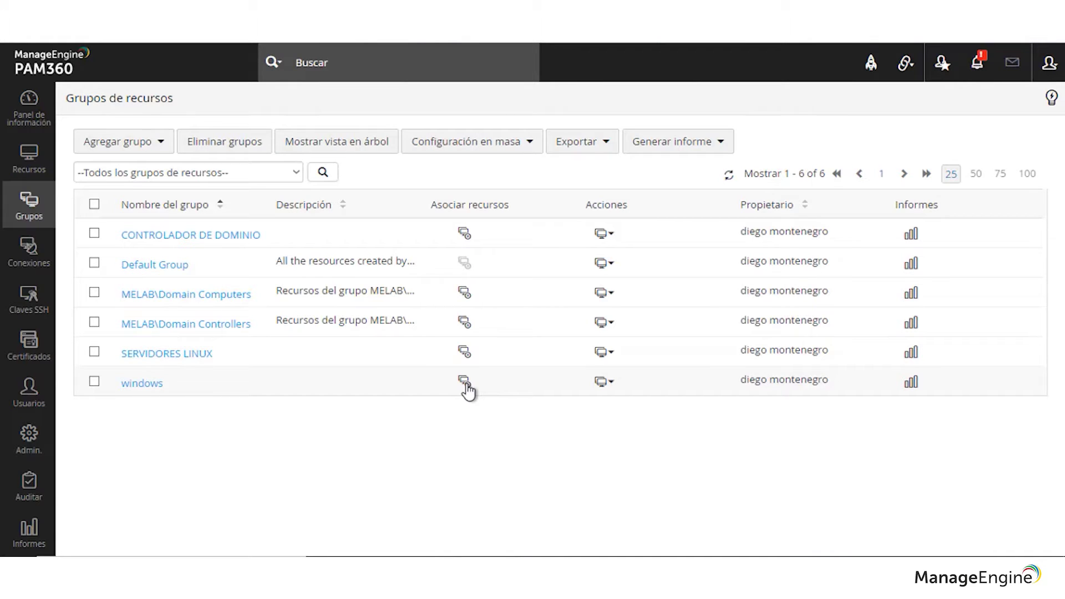
- Review the windows group's membership criteria and its available actions, including sharing with users and password reset, without granting any access
left_click(465, 383)
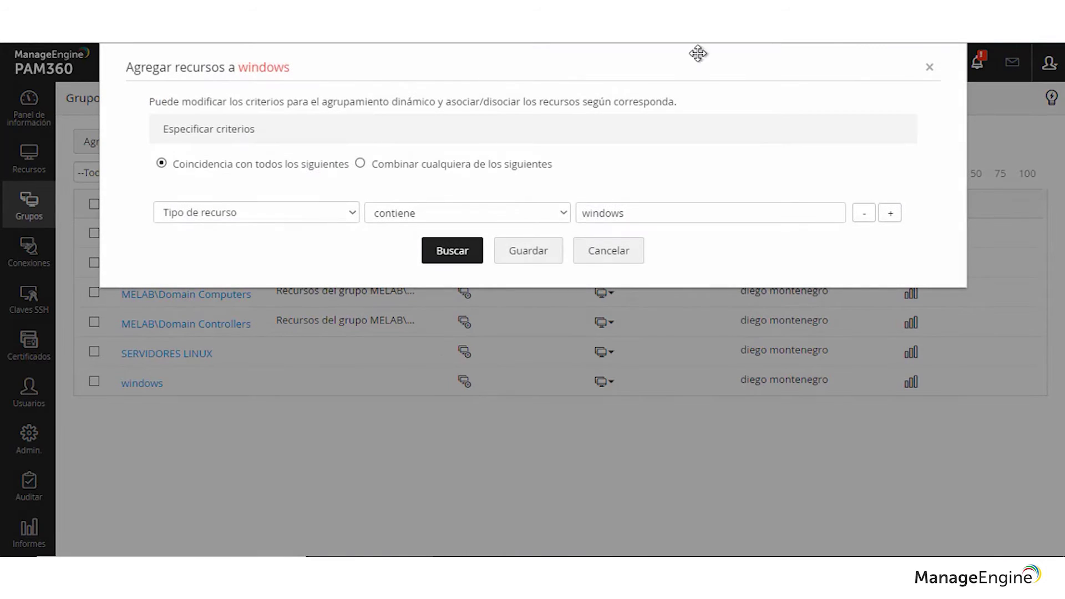
left_click(930, 68)
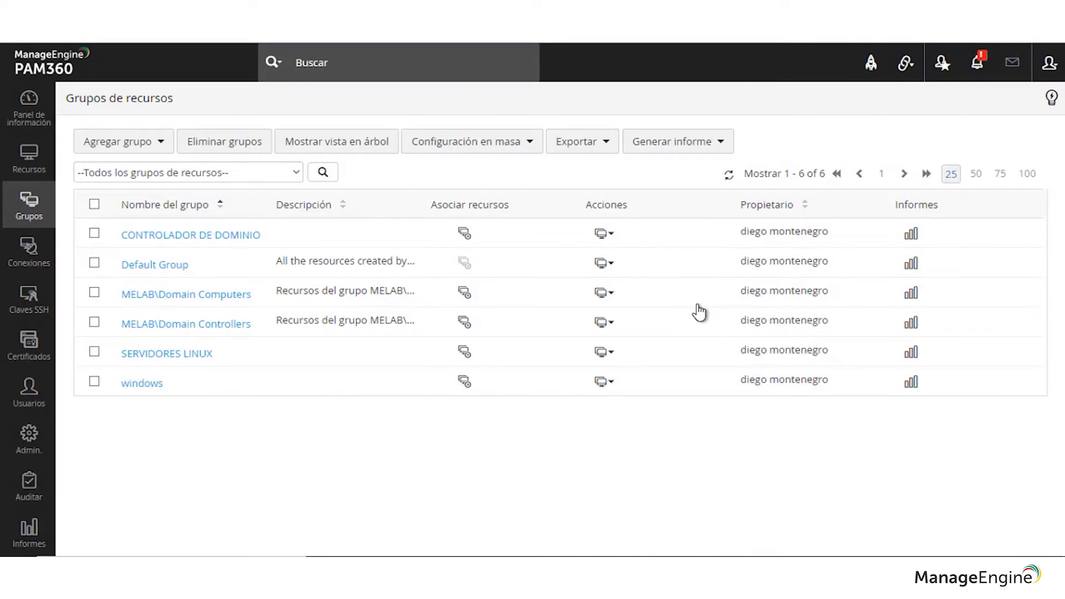
left_click(603, 383)
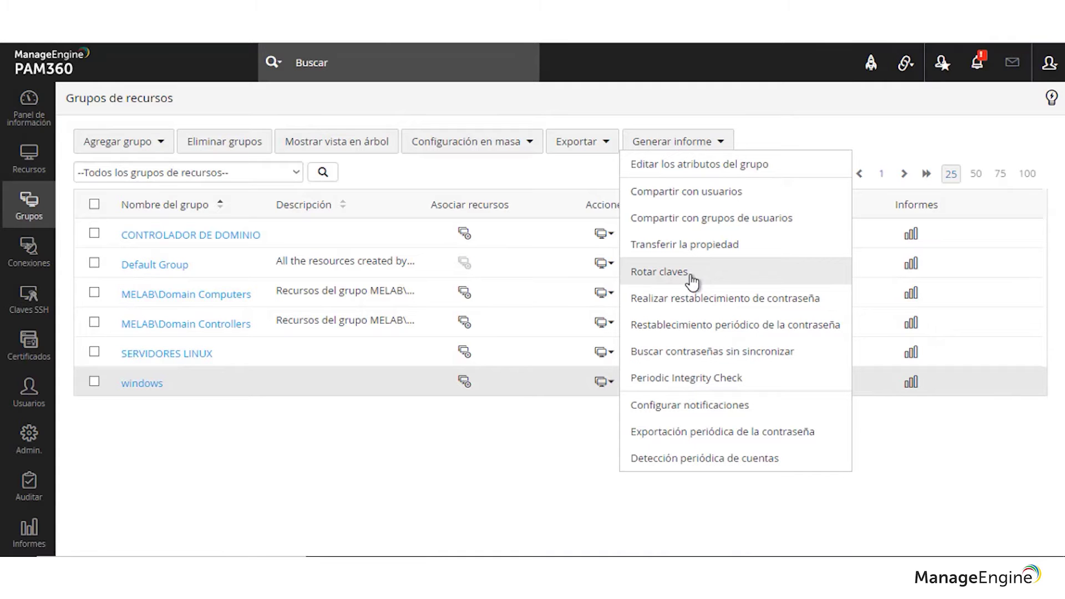
left_click(702, 194)
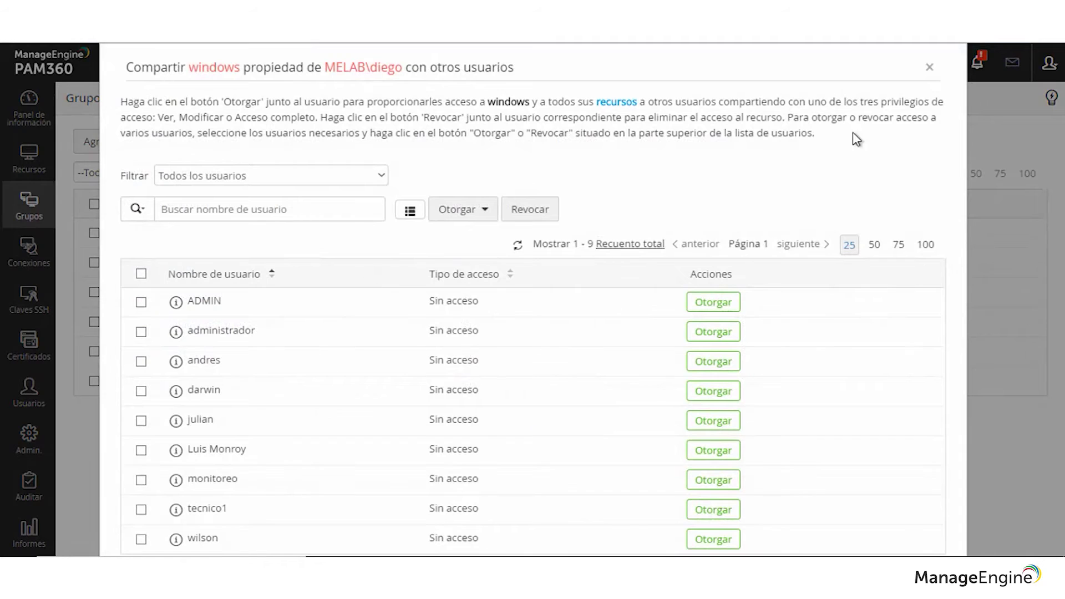
left_click(931, 68)
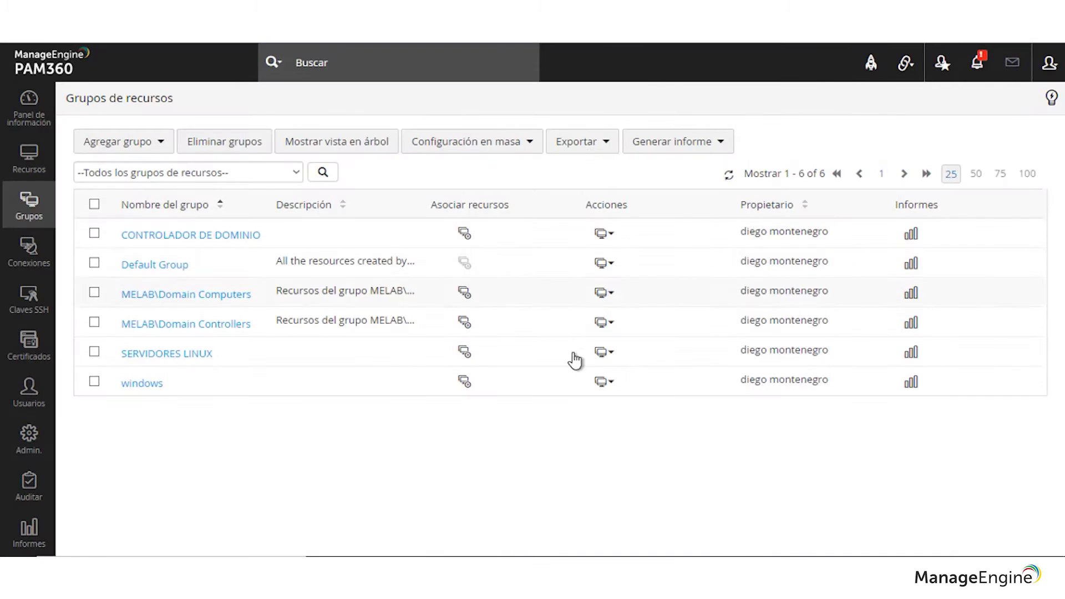
left_click(608, 388)
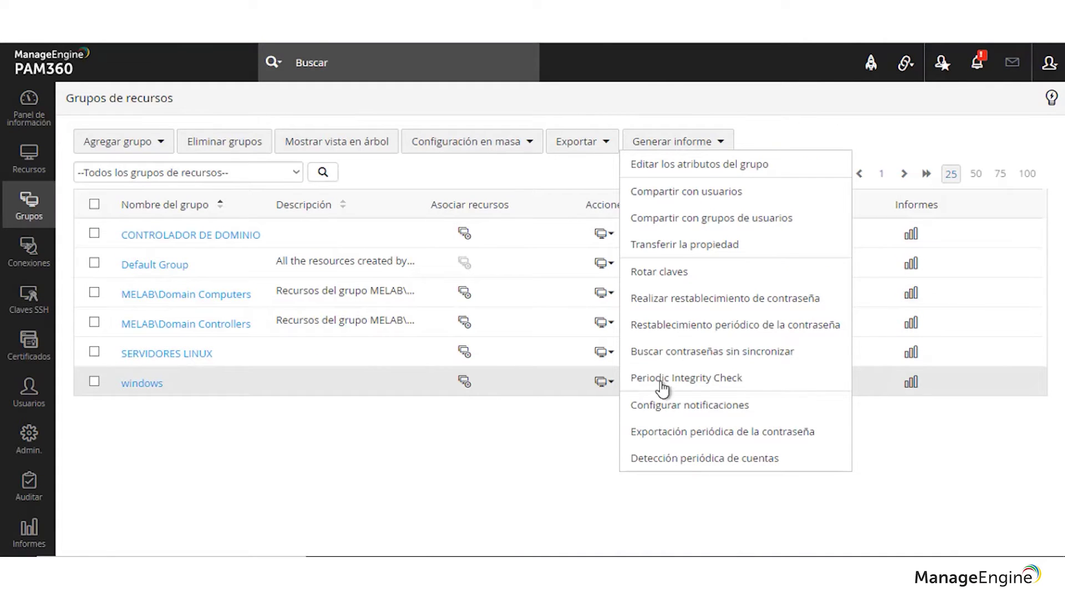
left_click(718, 302)
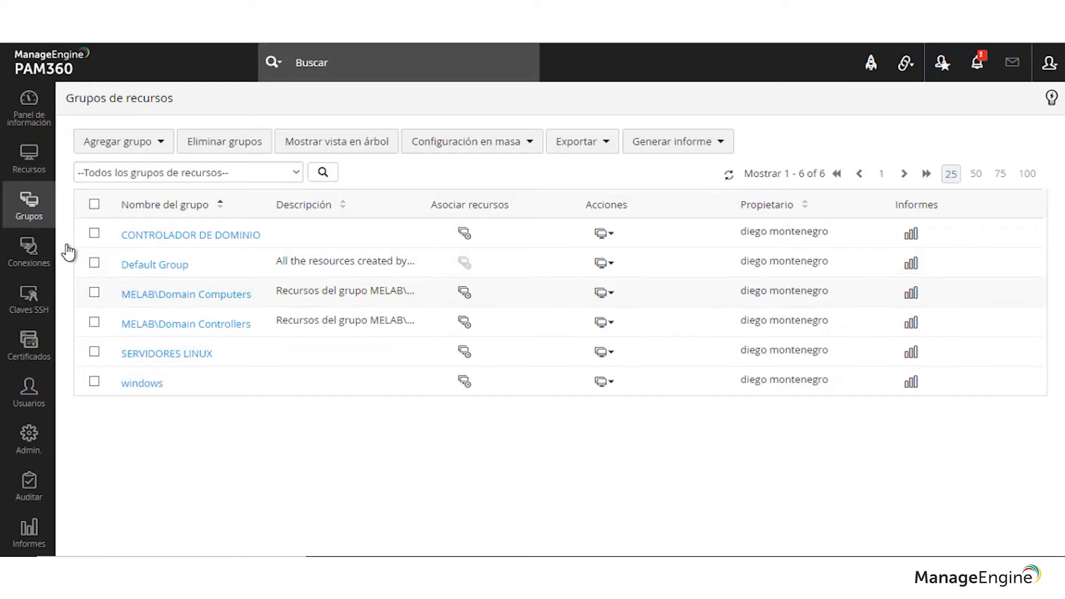
- Open the remote connections and review the domain and local accounts available for connecting to WorkStation26
left_click(47, 252)
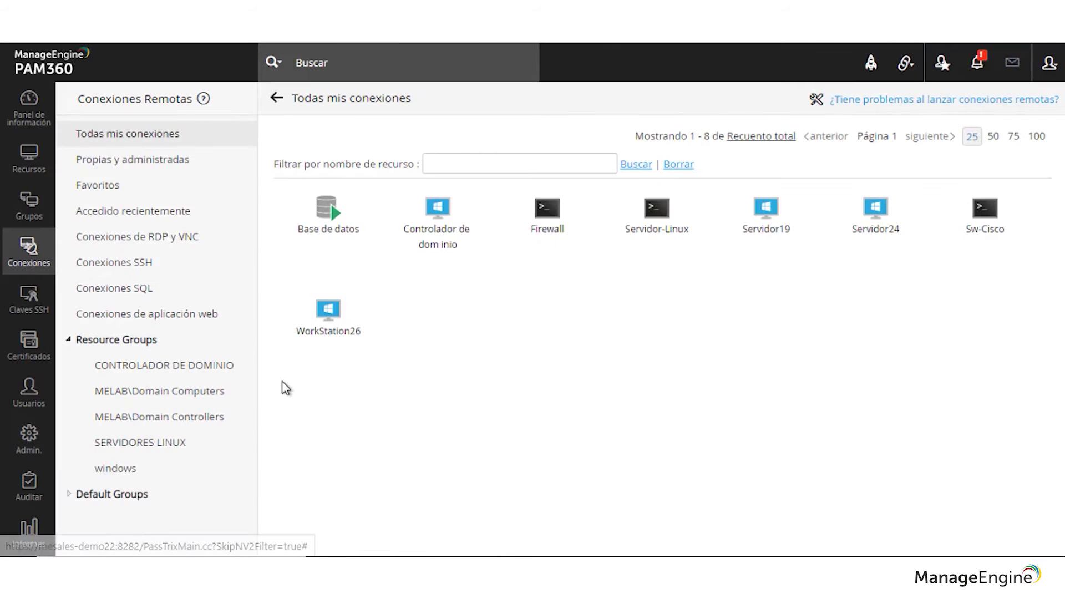
left_click(328, 312)
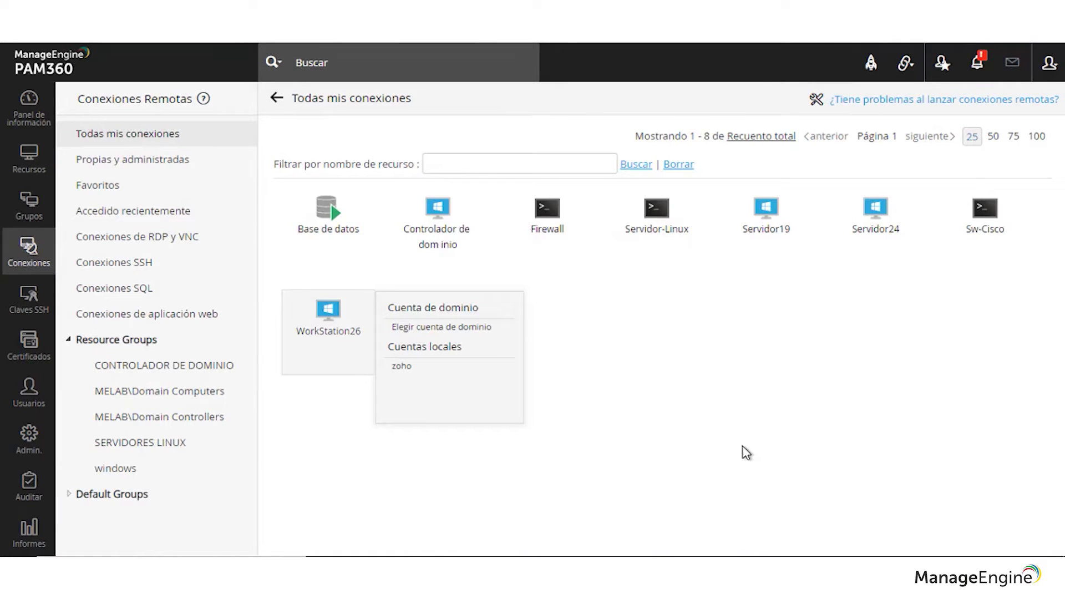
left_click(683, 417)
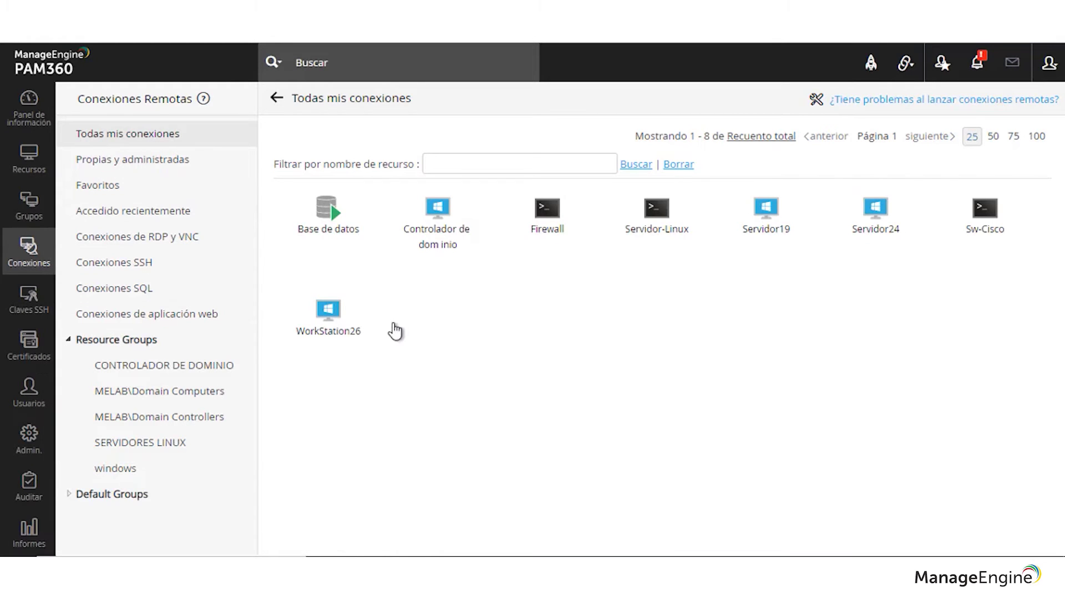
left_click(328, 319)
- Open the SSH keys, review the form for creating a key and cancel it without creating one
left_click(31, 315)
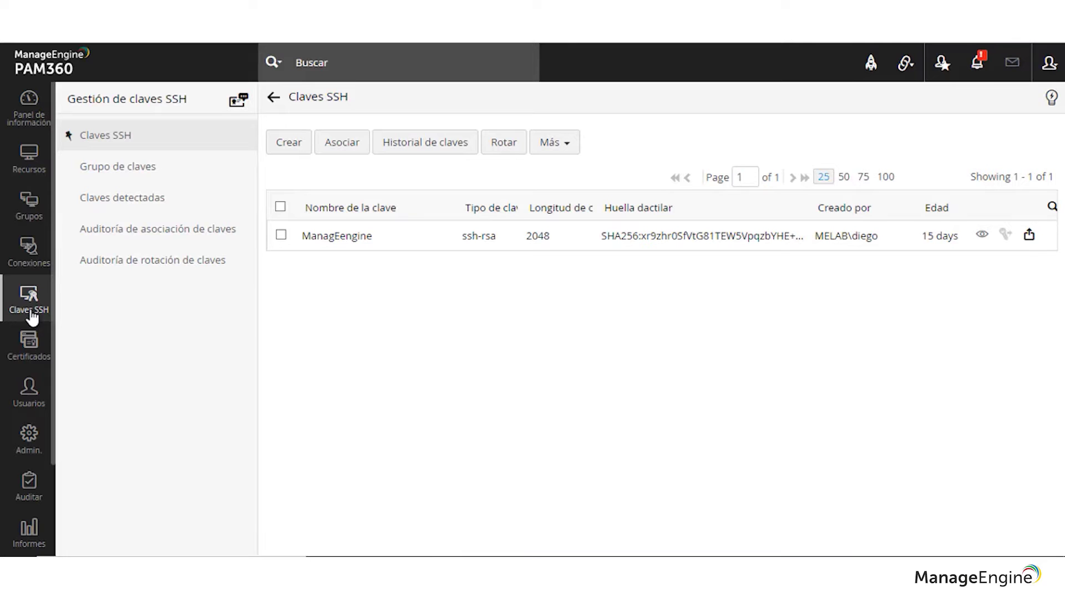
left_click(297, 151)
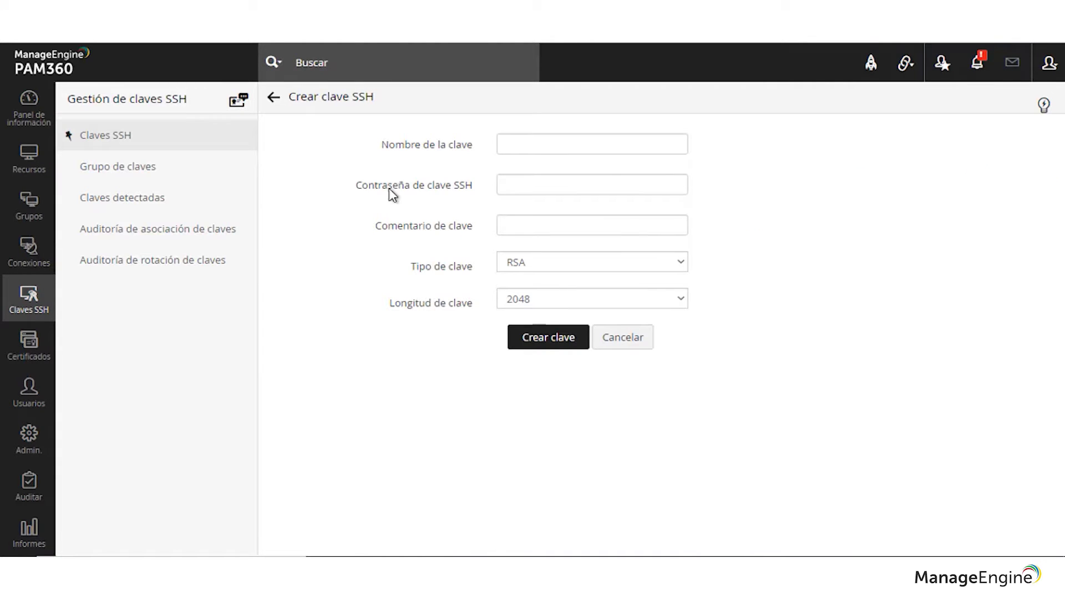
left_click(641, 342)
- Try to associate an SSH key and to view the key history with no key selected, dismissing each notification
left_click(353, 150)
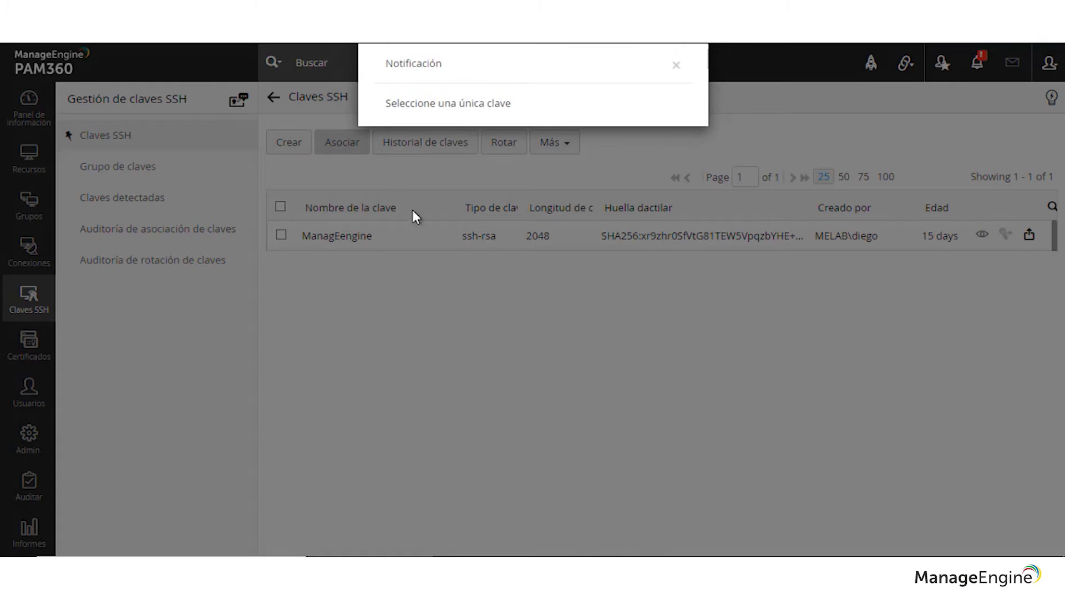
left_click(676, 66)
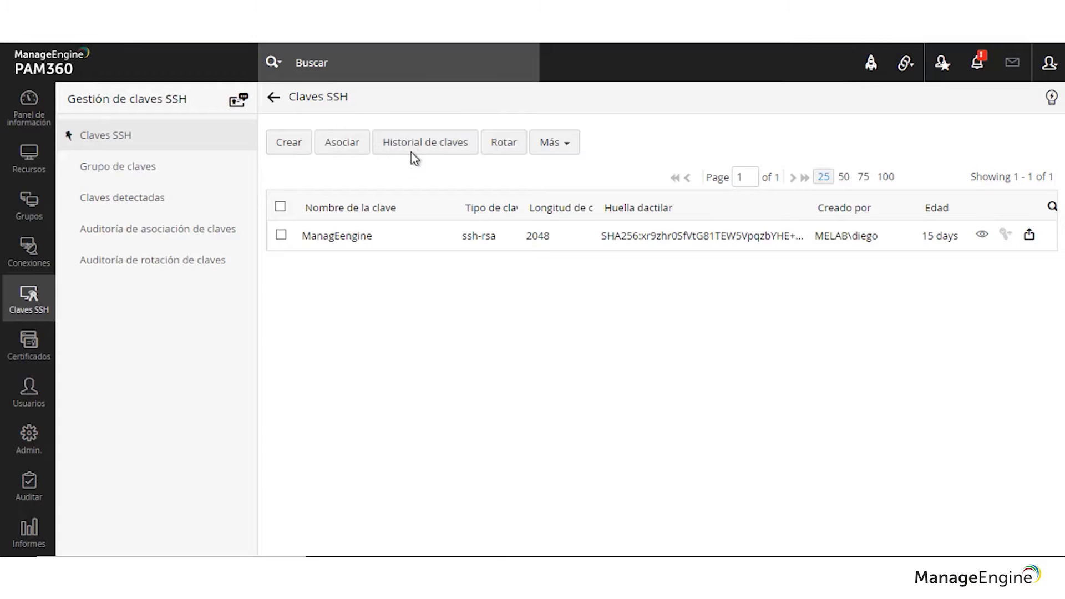
left_click(420, 159)
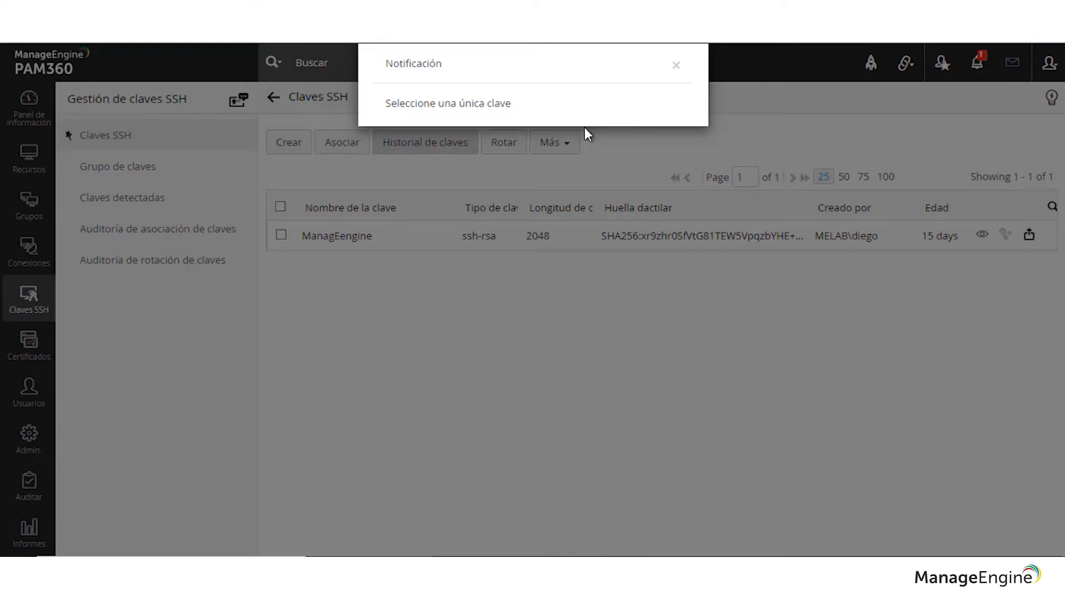
left_click(676, 67)
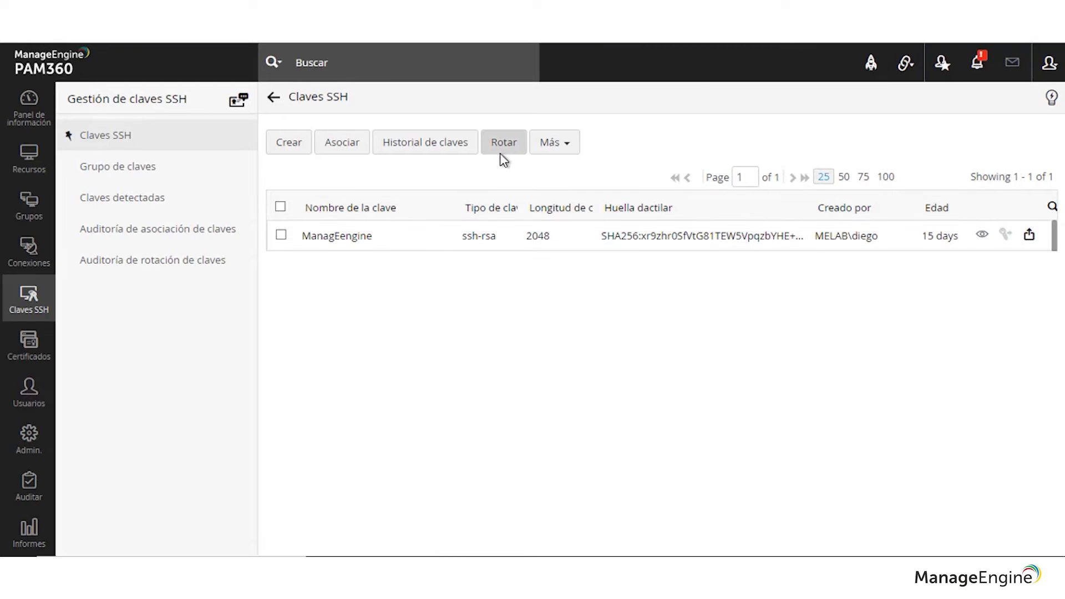
- Open the discovered SSH keys and try to import with no key selected, dismissing the notification
left_click(151, 209)
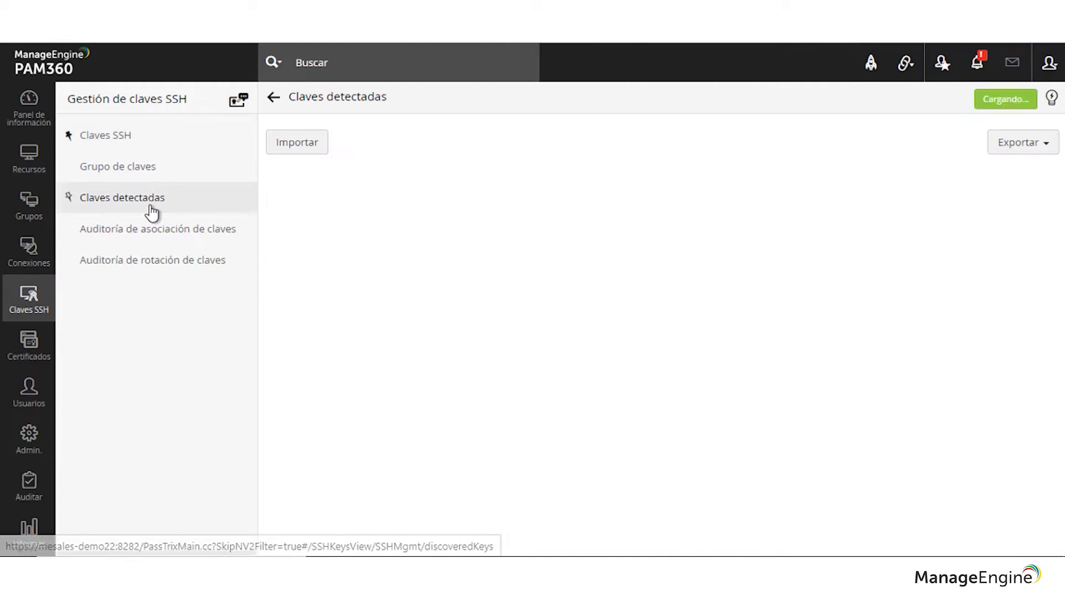
left_click(288, 149)
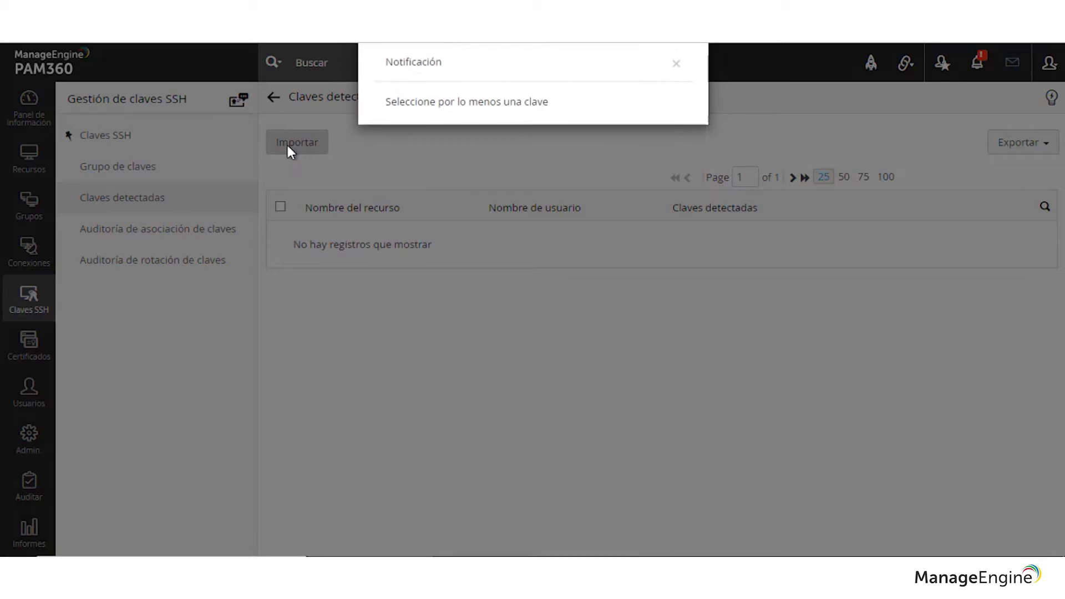
left_click(671, 68)
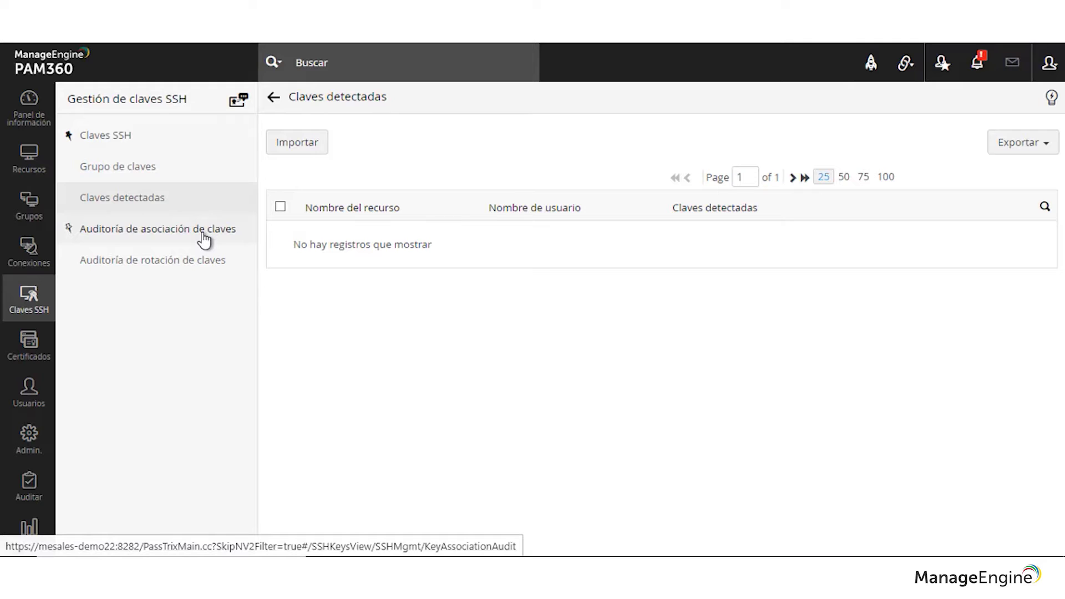
- Review the key rotation and key association audits, and return to the SSH keys to select the ManagEengine key
left_click(185, 260)
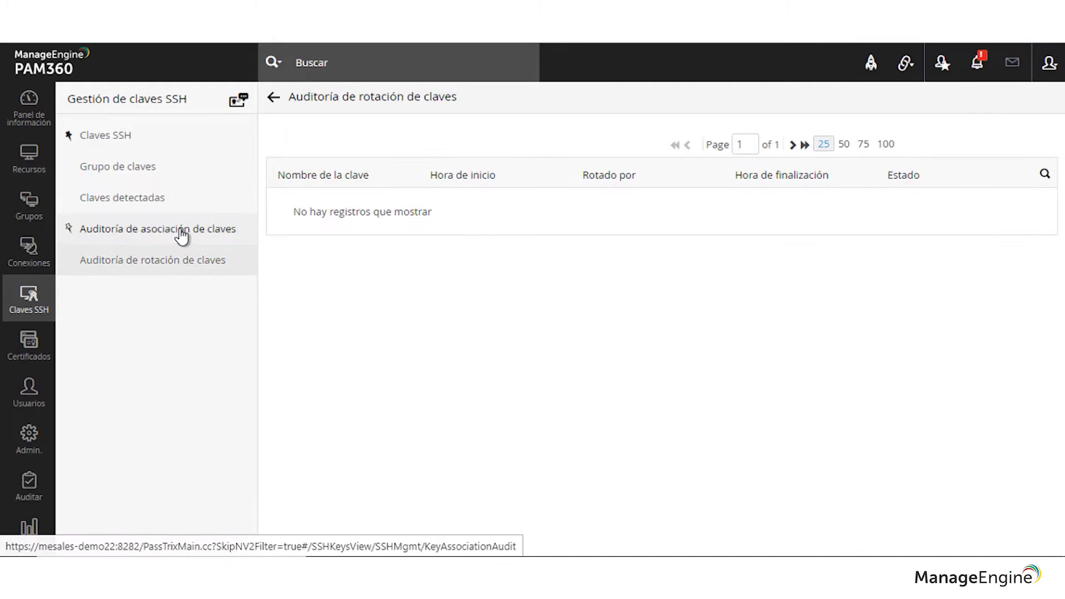
left_click(182, 233)
left_click(129, 137)
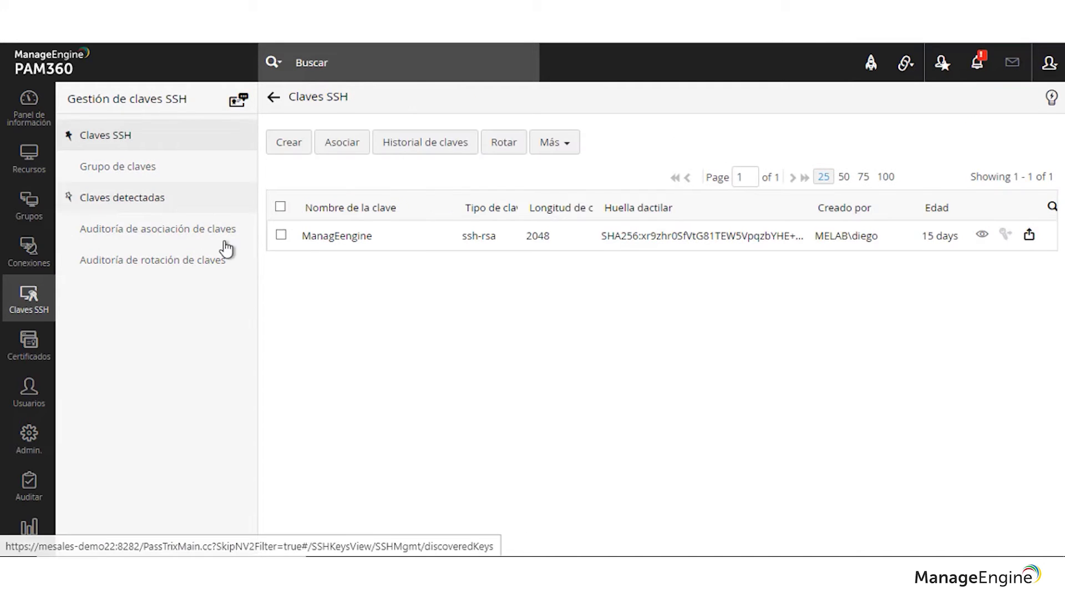
left_click(339, 244)
double_click(340, 242)
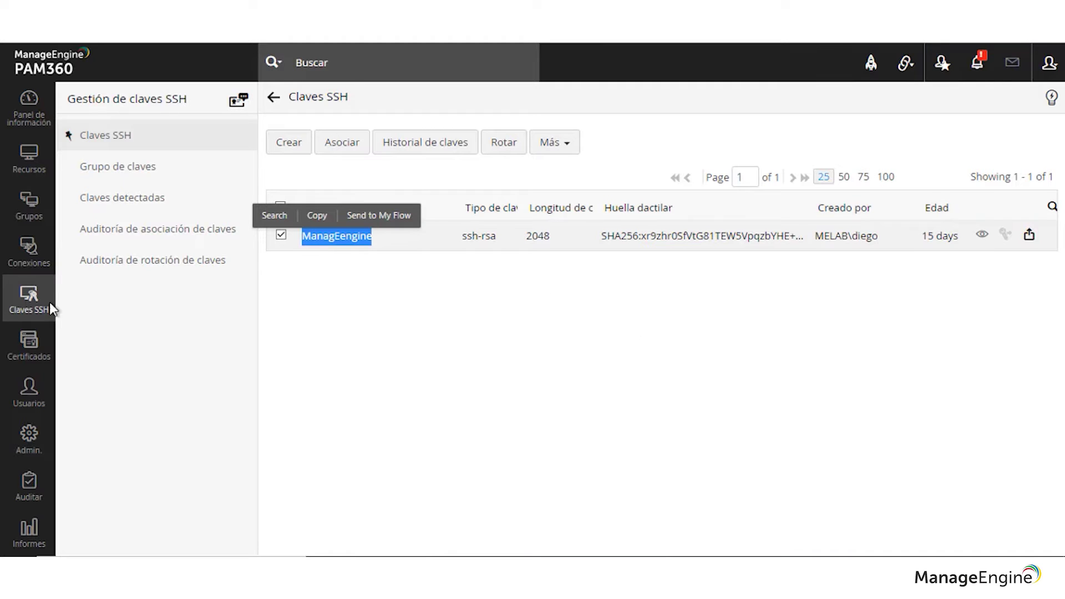
- Open the certificates, review the form for adding a certificate and cancel it without adding one
left_click(29, 360)
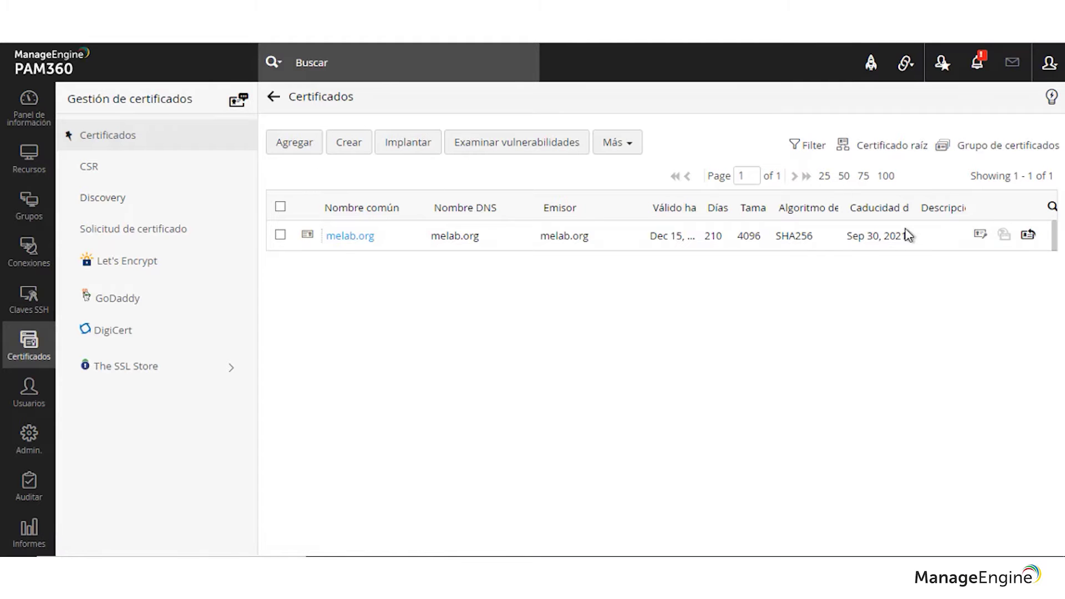
left_click(311, 150)
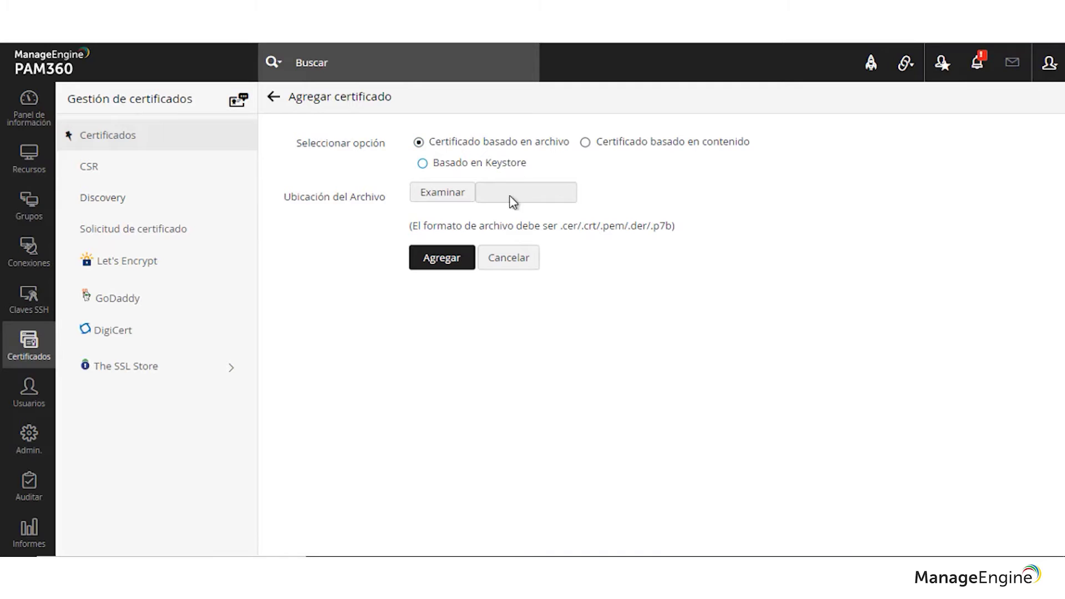
left_click(507, 261)
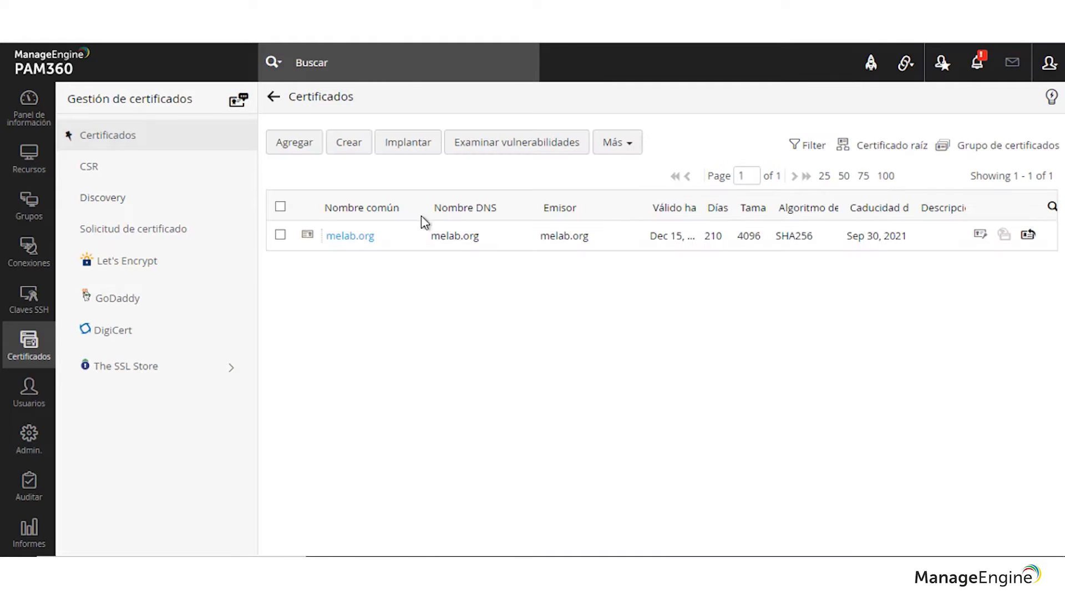
- Review the fields for creating a certificate, down to keystore type, validity and root certificate generation, and cancel the form
left_click(337, 146)
scroll(463, 311, "down", 3)
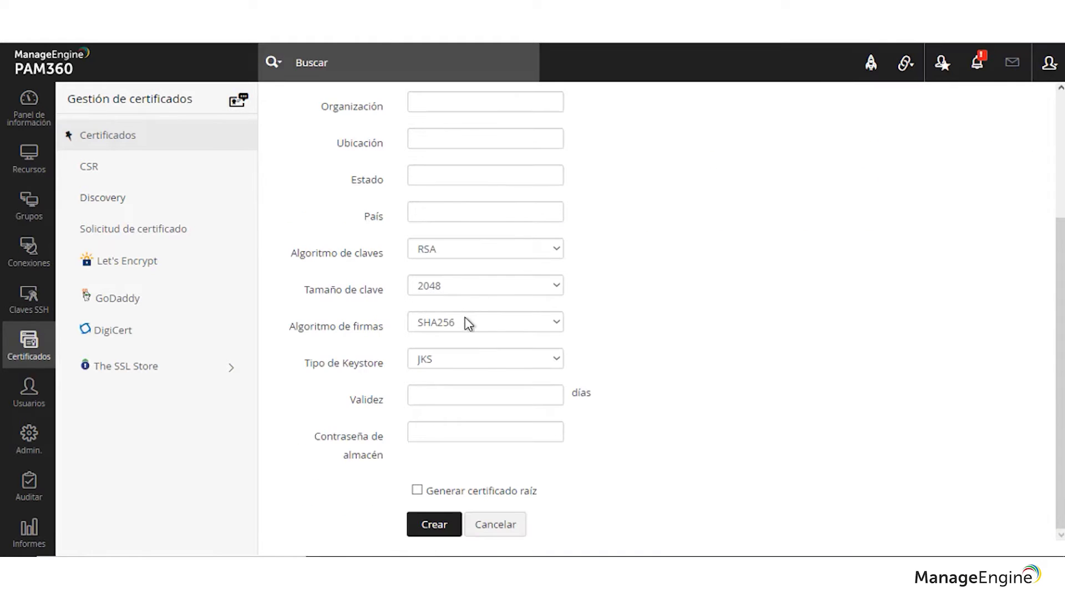
left_click(514, 524)
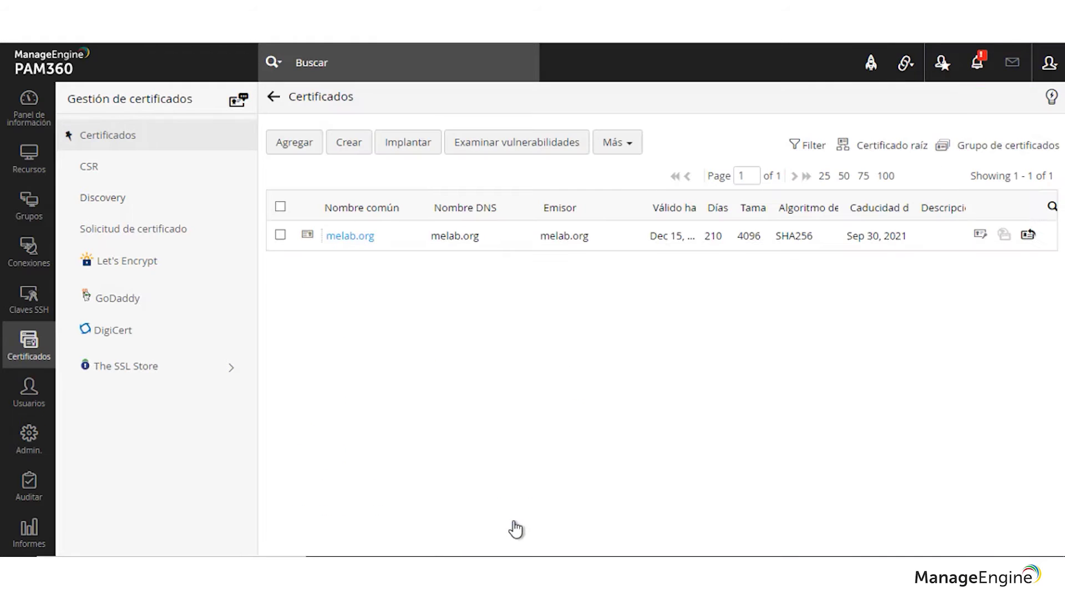
- Open the SSL vulnerability check for the melab.org certificate and review its scan options
left_click(526, 142)
left_click(675, 69)
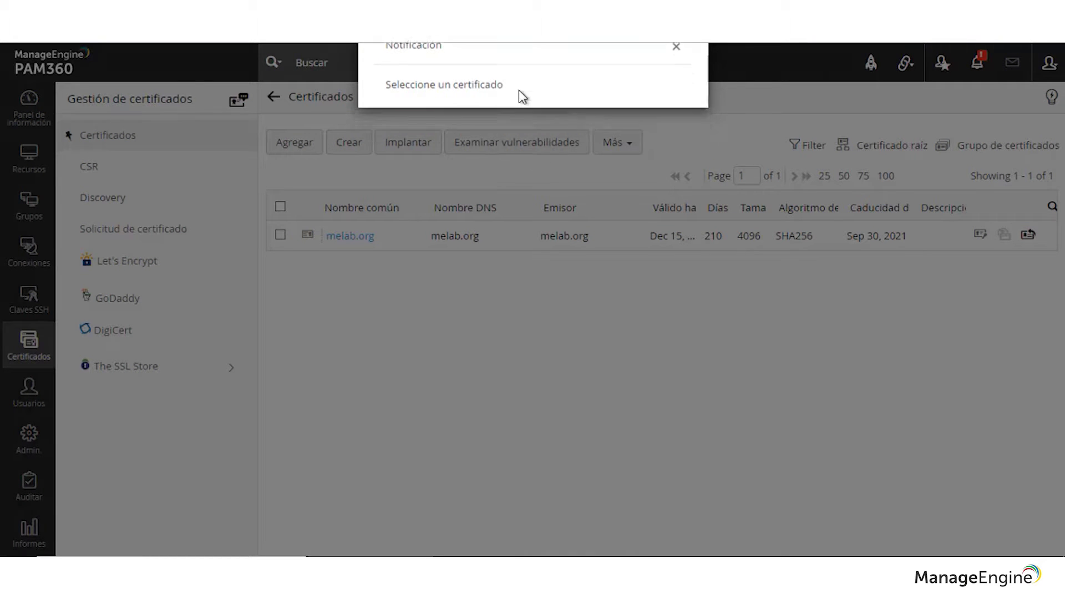
left_click(280, 236)
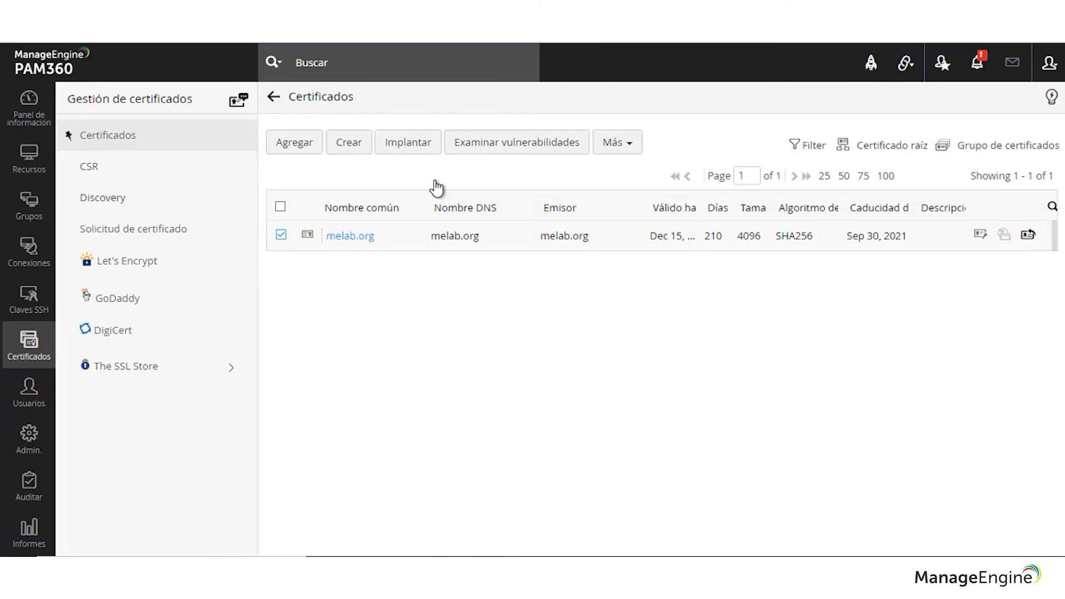
left_click(499, 149)
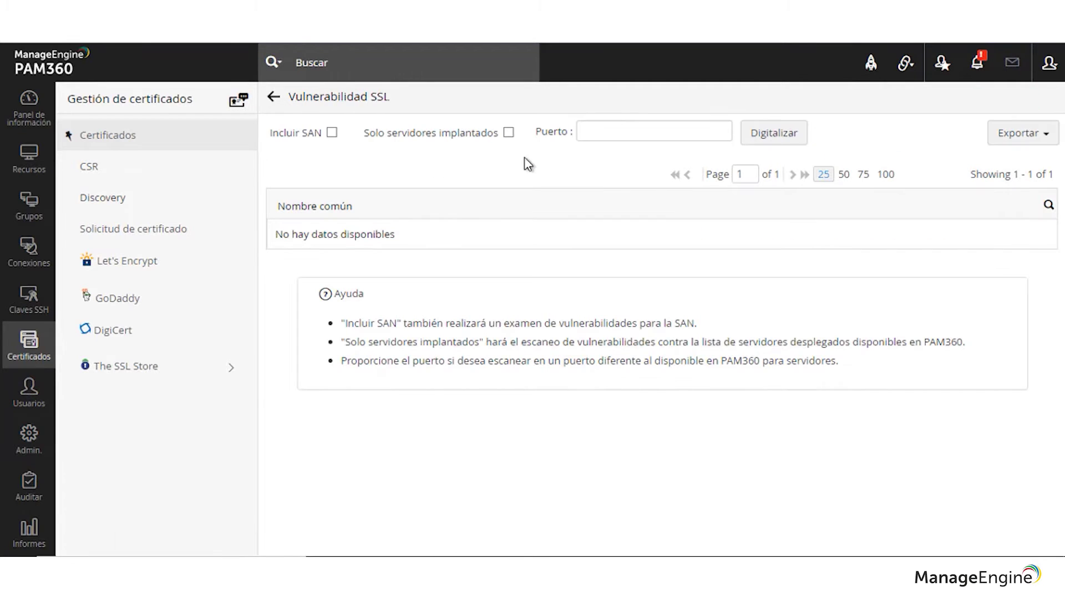
- Review the certificate signing requests with their CSR templates, as well as the certificate request and Let's Encrypt lists
left_click(151, 170)
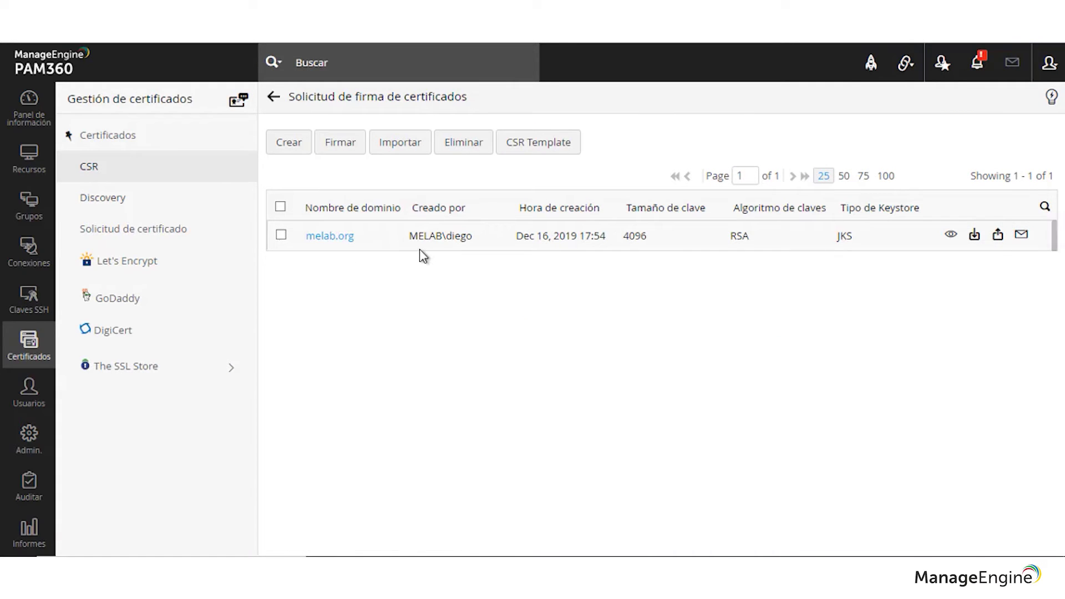
left_click(558, 142)
left_click(272, 103)
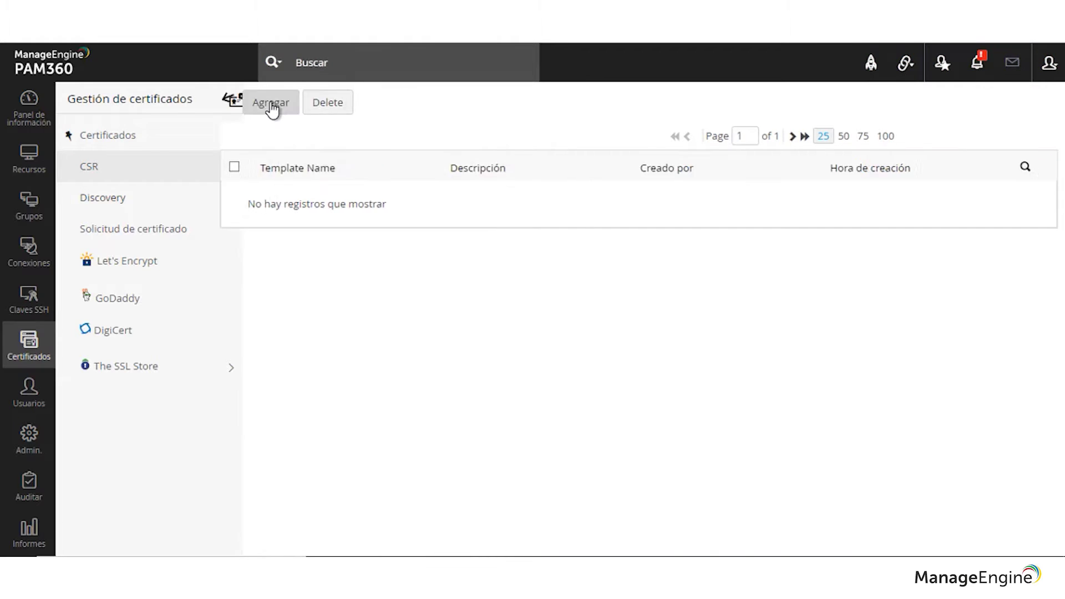
left_click(78, 105)
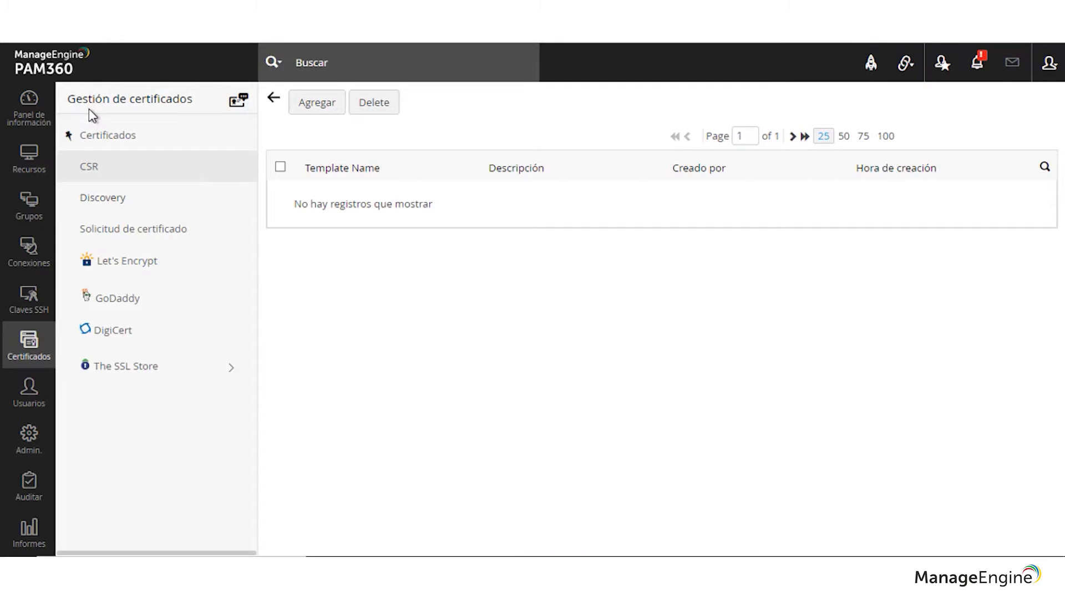
left_click(144, 233)
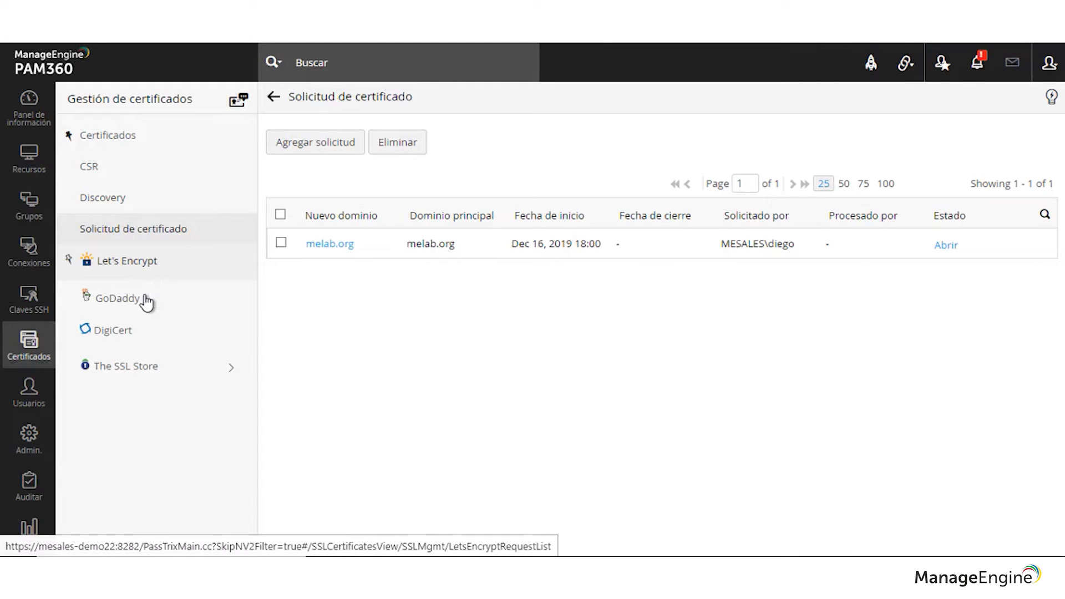
left_click(143, 270)
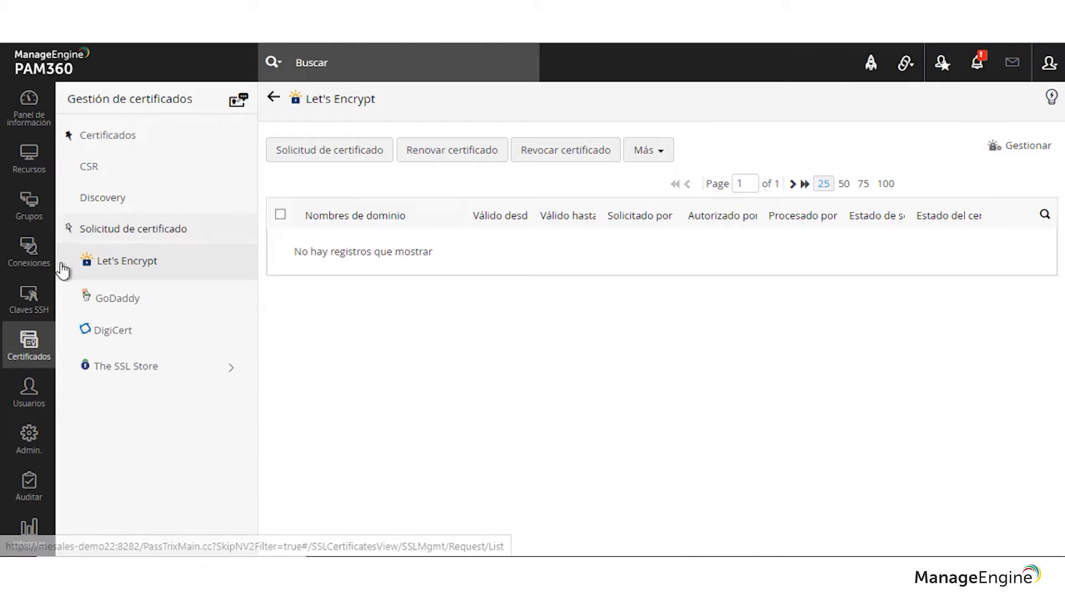
- Open the user list and look over the help on user roles and the options for adding users
left_click(34, 391)
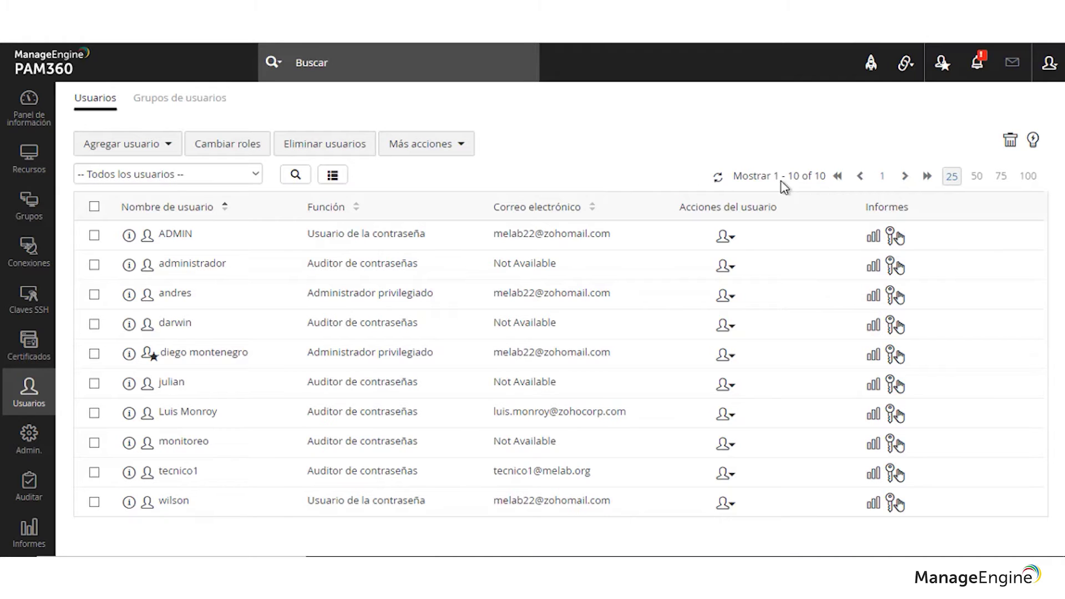
left_click(1031, 143)
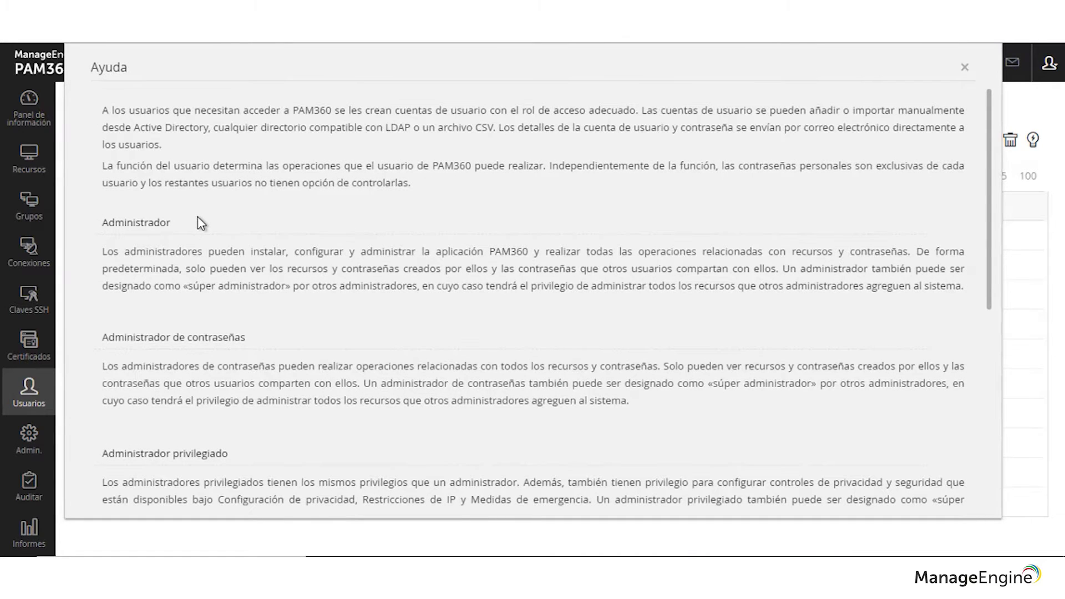
scroll(197, 222, "down", 2)
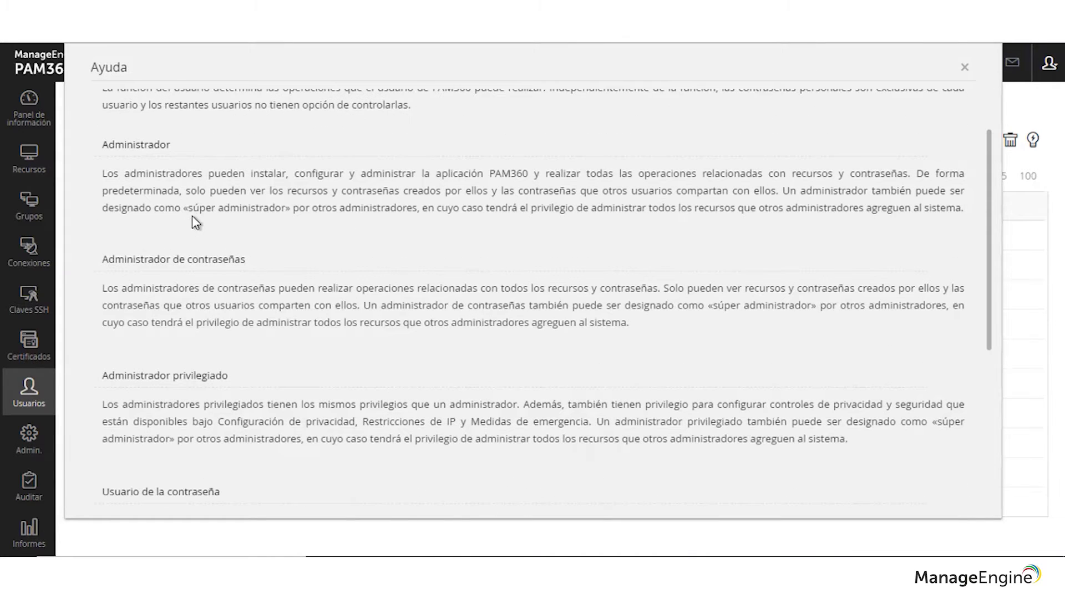
double_click(147, 145)
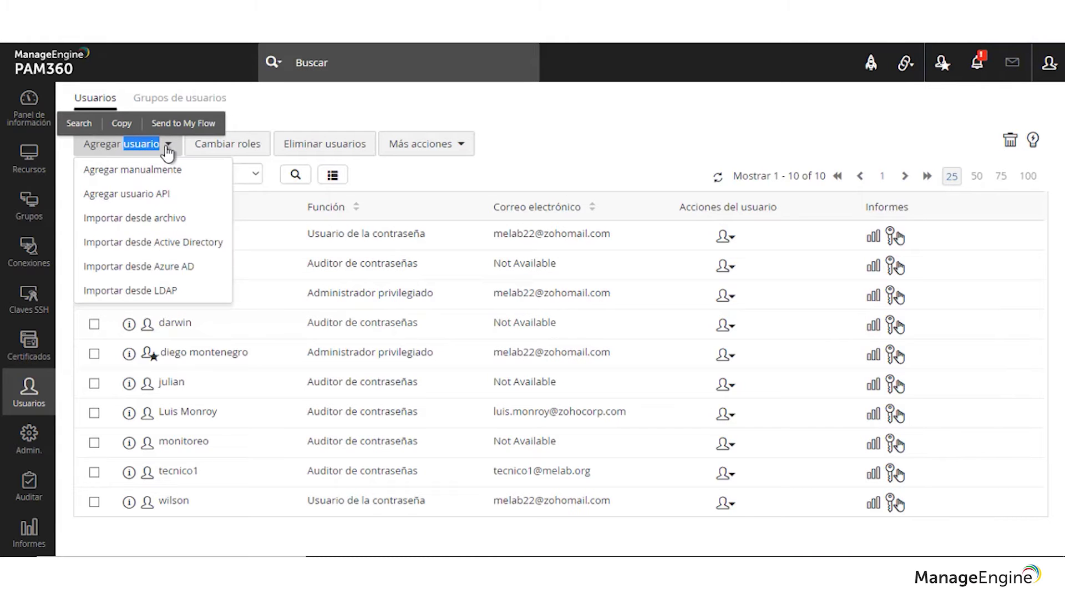
left_click(1030, 140)
left_click(1032, 140)
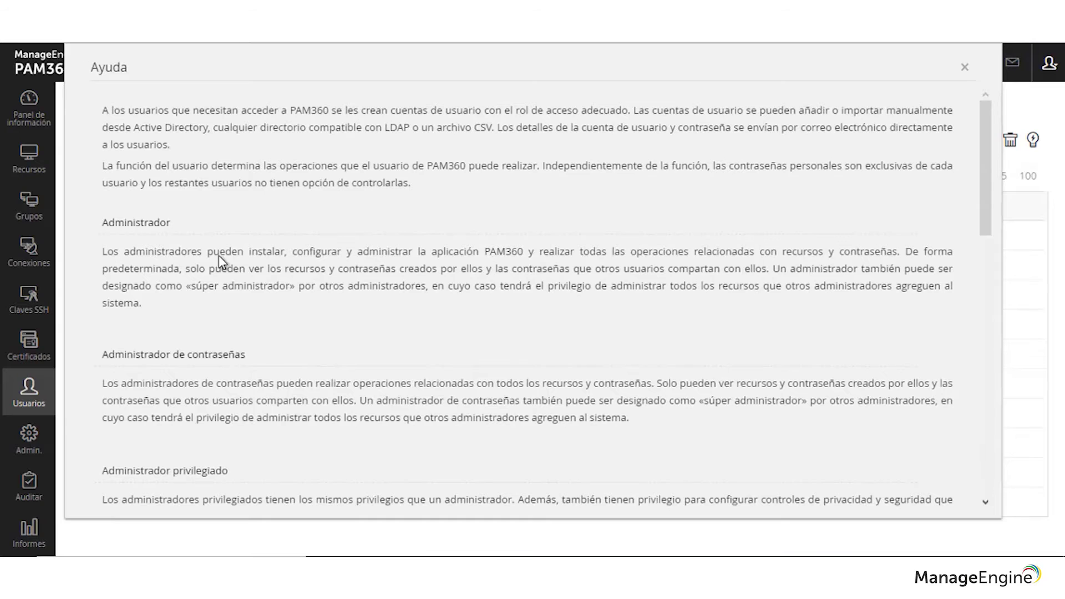
double_click(218, 256)
key("Escape")
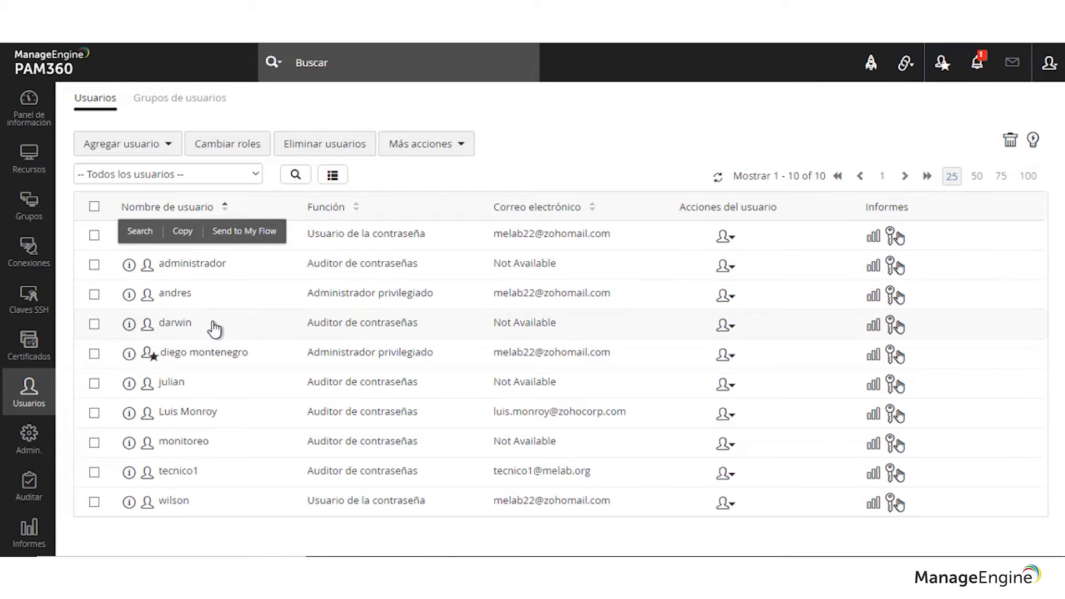
- Read the user help through the role descriptions to the table comparing each role's permissions, and close it
left_click(1033, 142)
scroll(175, 313, "down", 2)
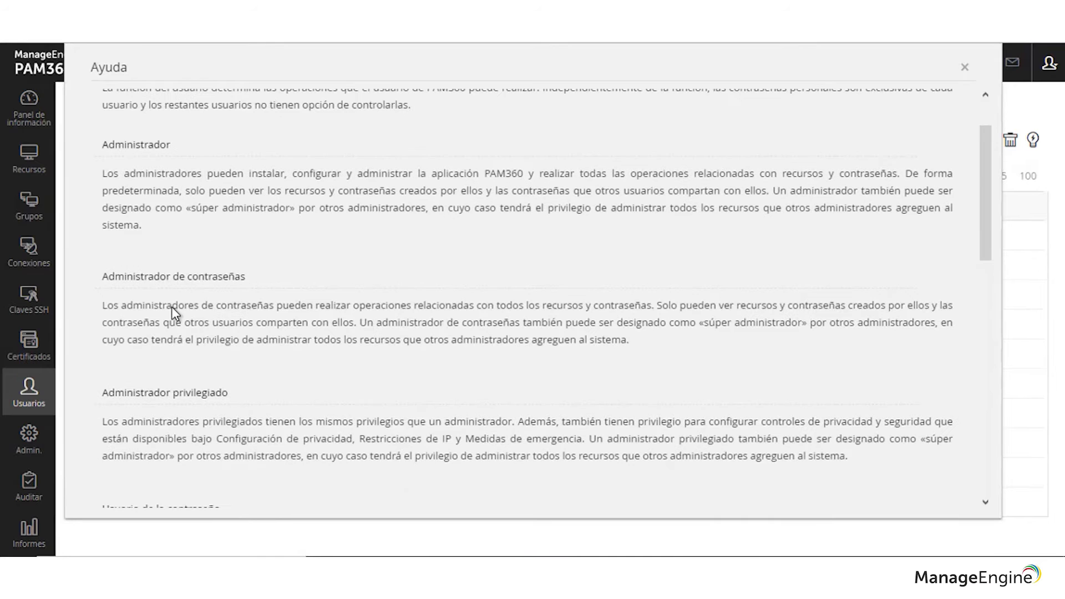
scroll(174, 313, "down", 1)
scroll(176, 313, "down", 1)
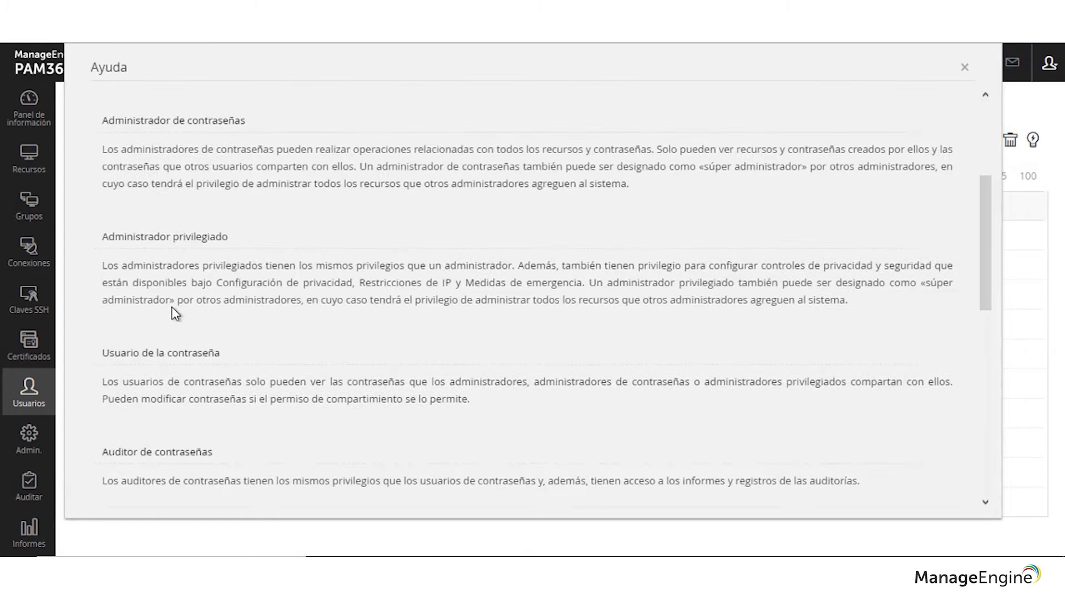
scroll(180, 327, "down", 1)
scroll(185, 337, "down", 1)
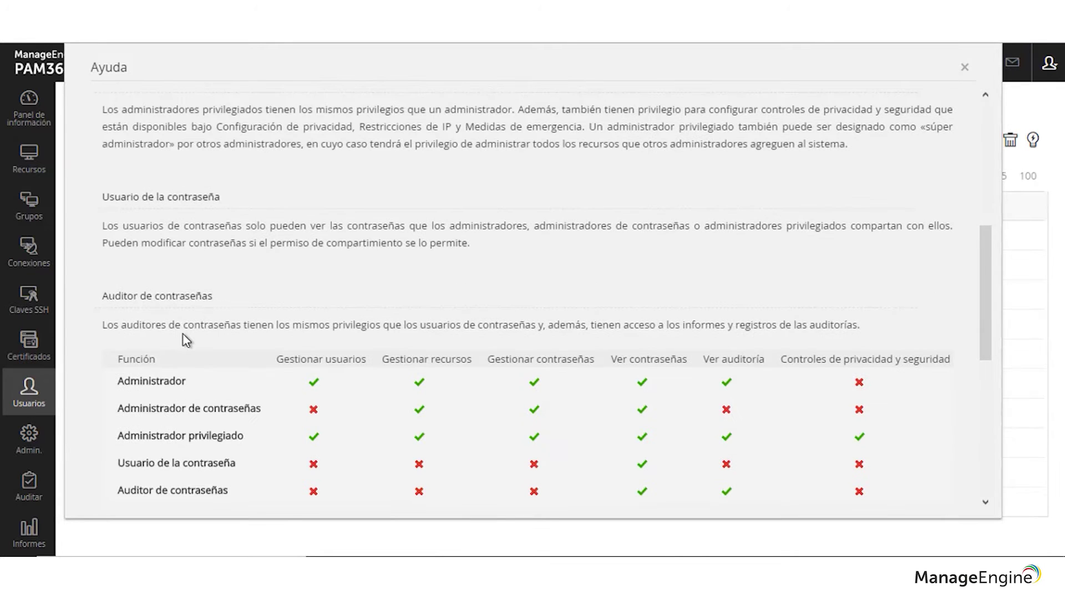
scroll(182, 314, "down", 1)
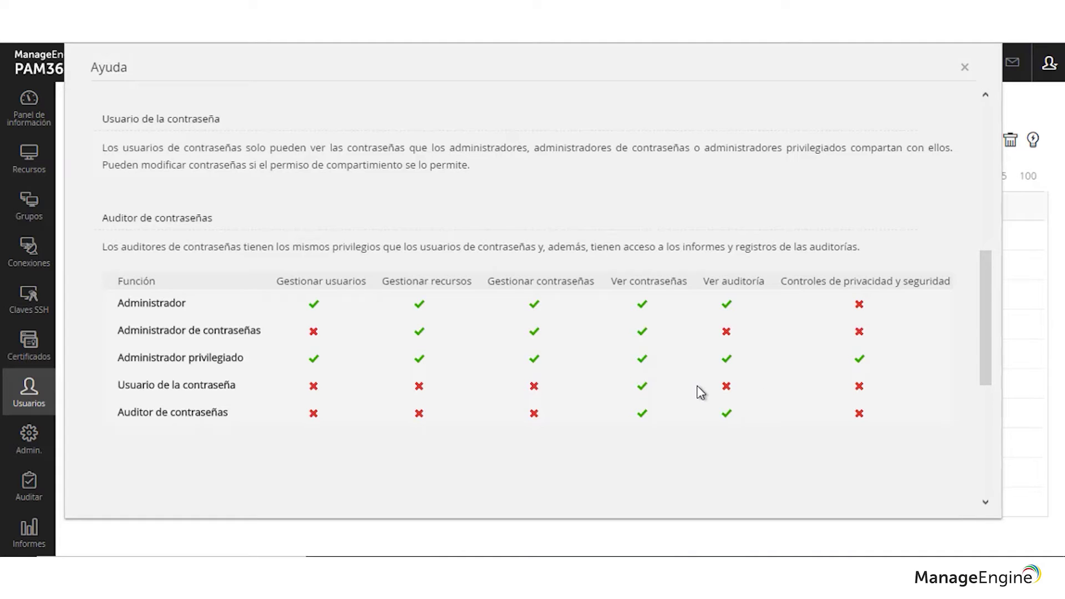
left_click(973, 72)
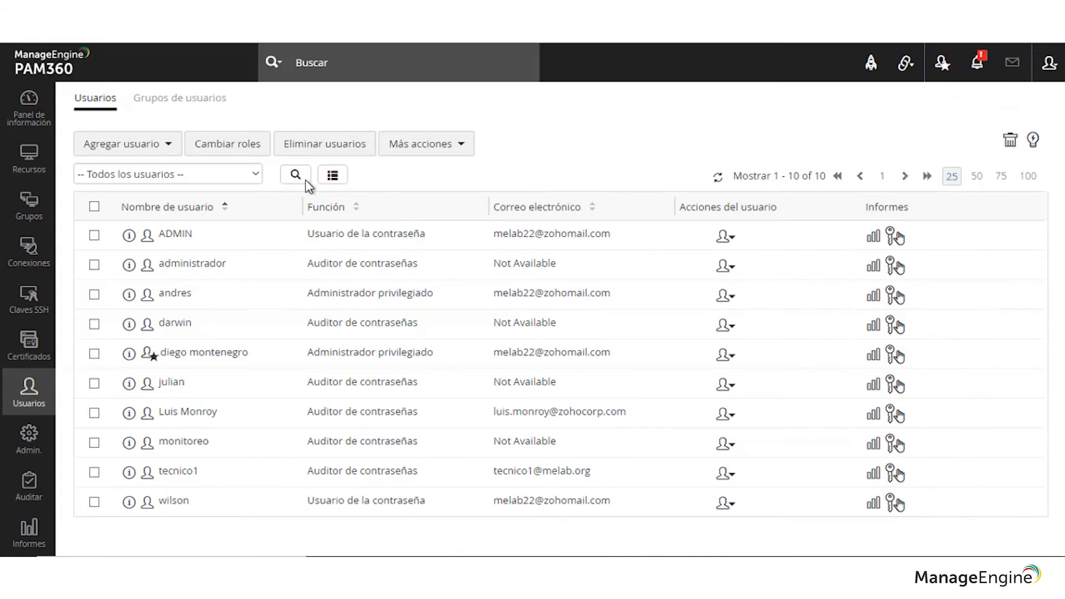
- Review the additional actions available for users, such as two-factor authentication, locking users and restricting mobile access
left_click(422, 150)
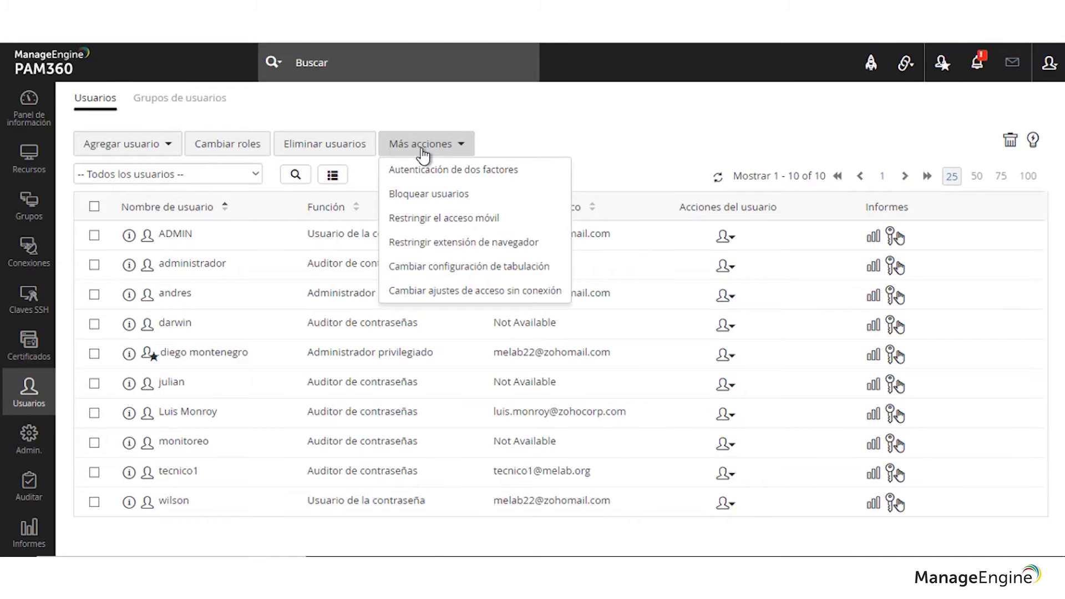
left_click(422, 155)
left_click(421, 155)
- Search the administration settings for "roles" and open the Roles list
left_click(27, 439)
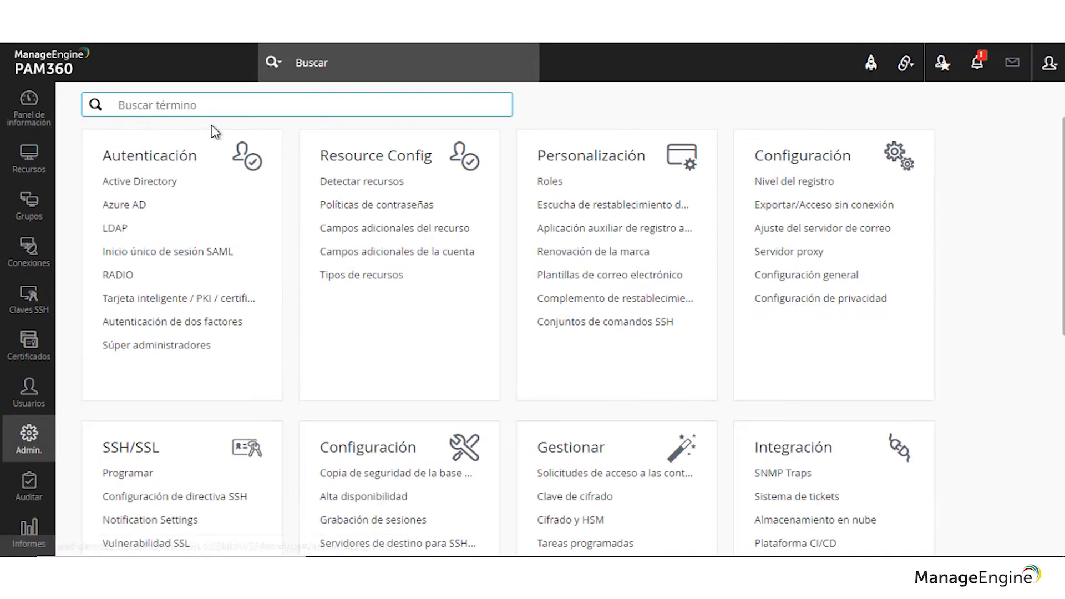
type("roles")
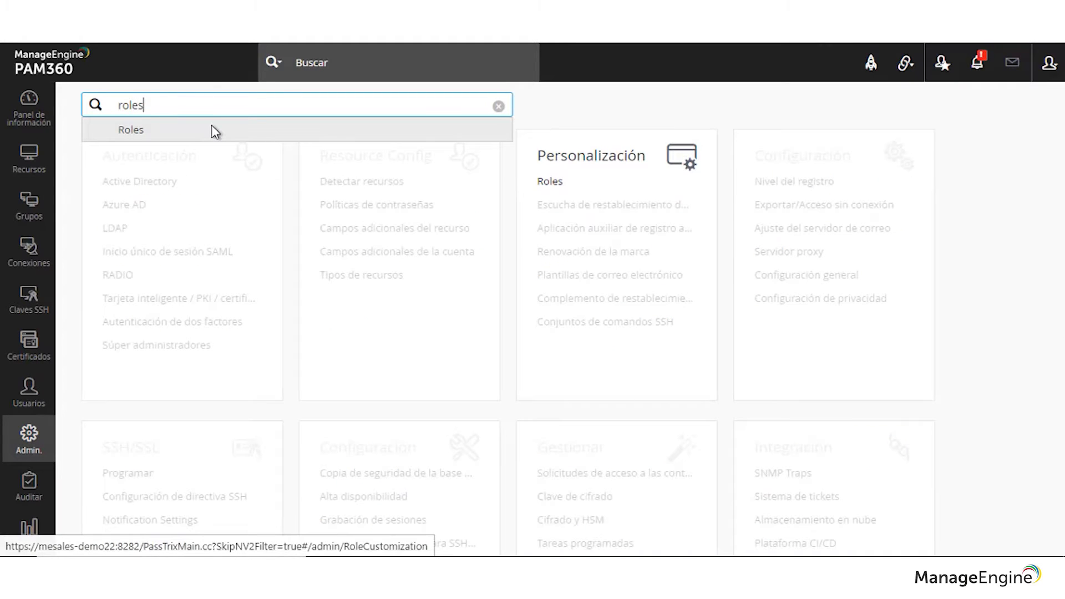
left_click(214, 131)
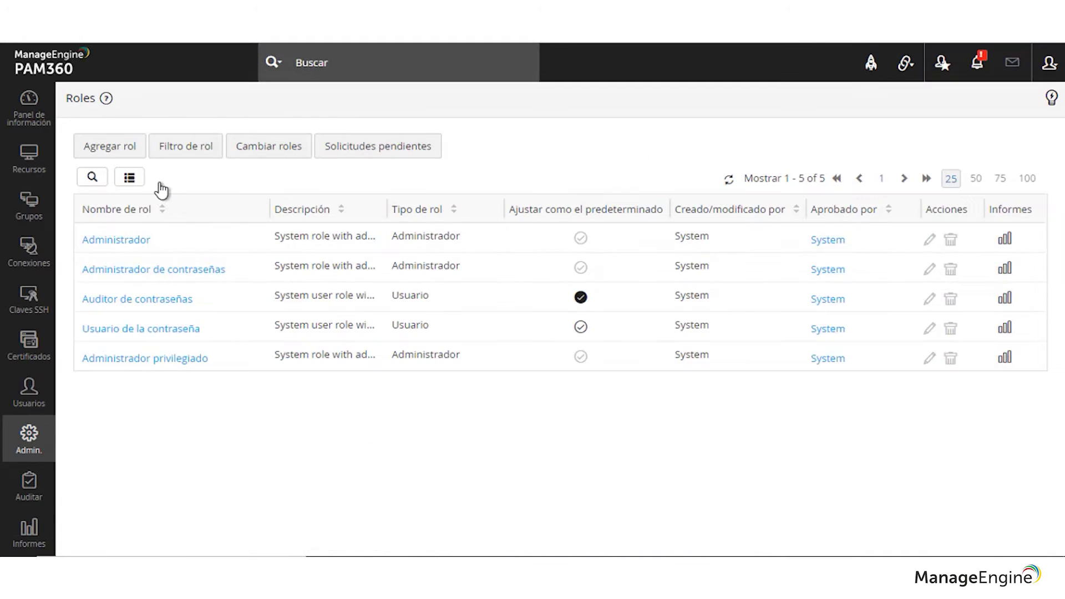
- Start adding a custom role named "manageengine"
left_click(122, 143)
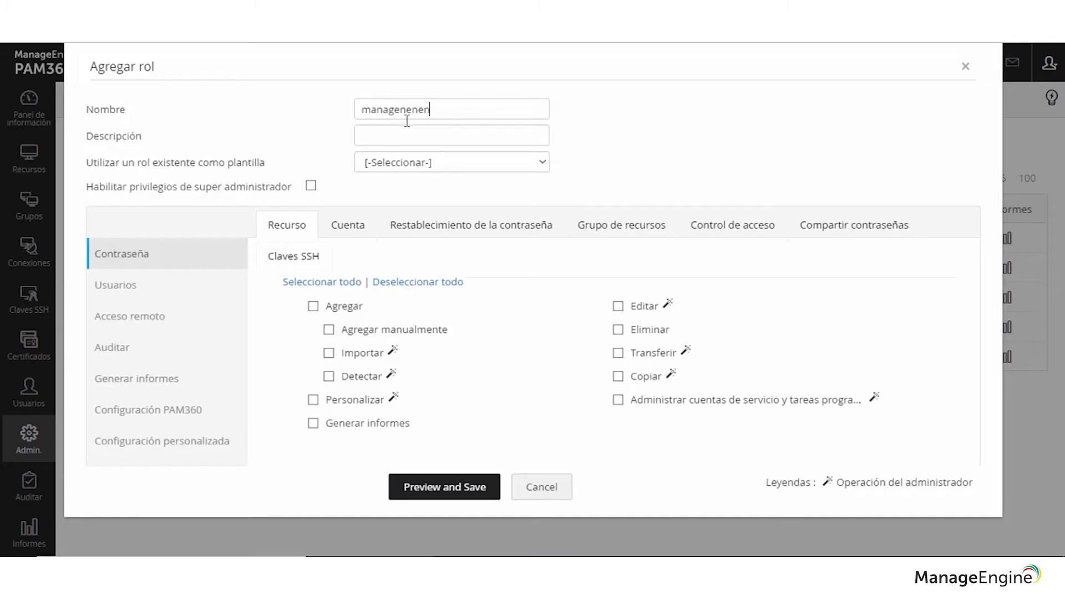
type("managenen")
left_click(406, 119)
key("BackSpace")
- Look through the new role's user, remote access and audit permissions, and return to its password permissions
left_click(120, 293)
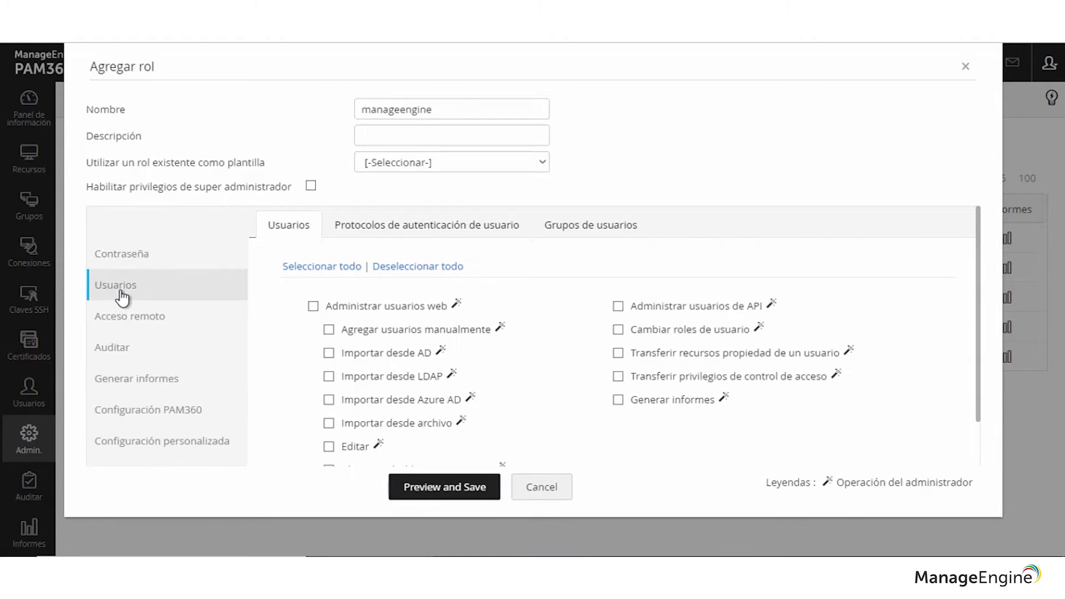
left_click(122, 319)
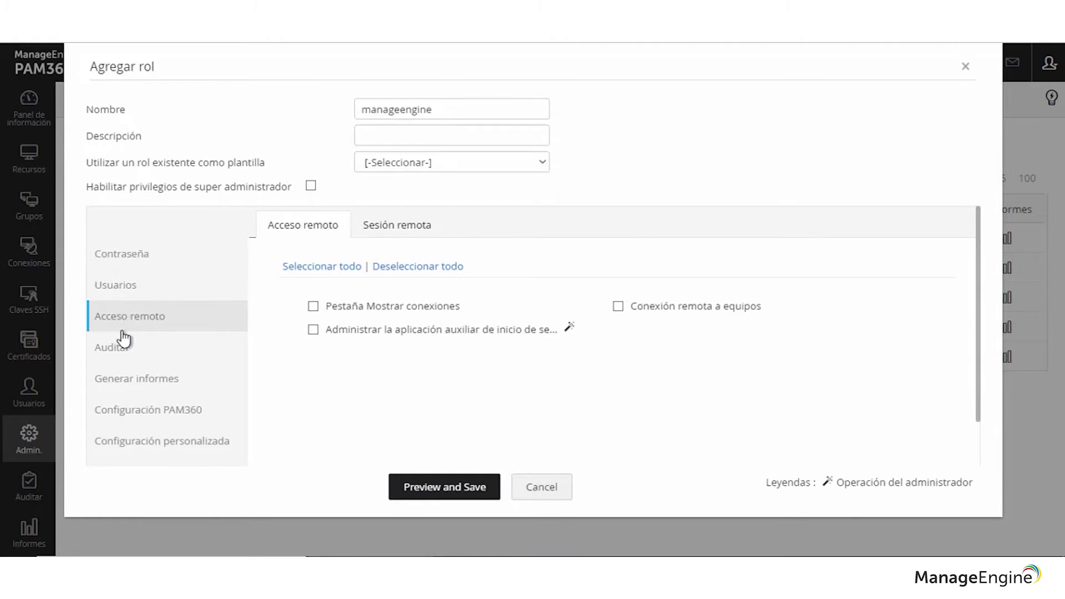
left_click(114, 347)
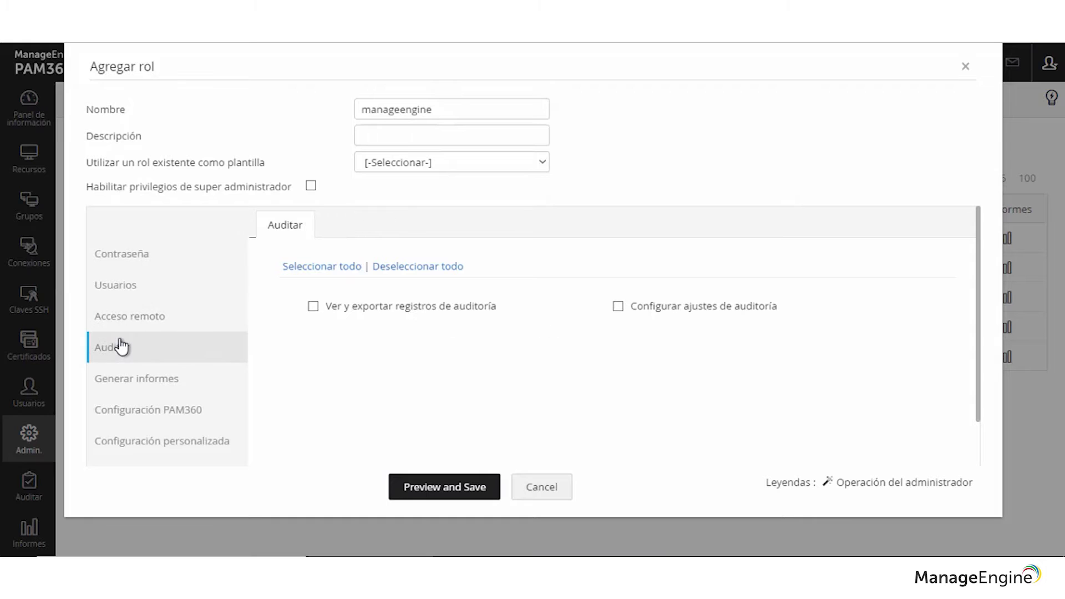
left_click(134, 262)
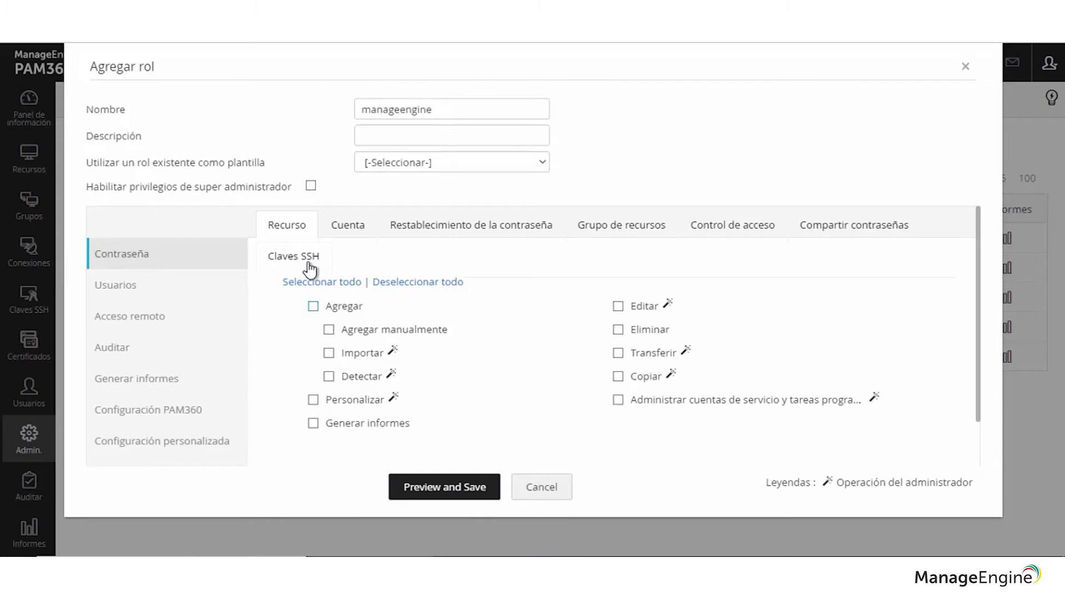
- Try granting the new role permissions for adding accounts, Alta disponibilidad and Application Scaling, and discard the role
left_click(280, 260)
left_click(334, 356)
left_click(352, 236)
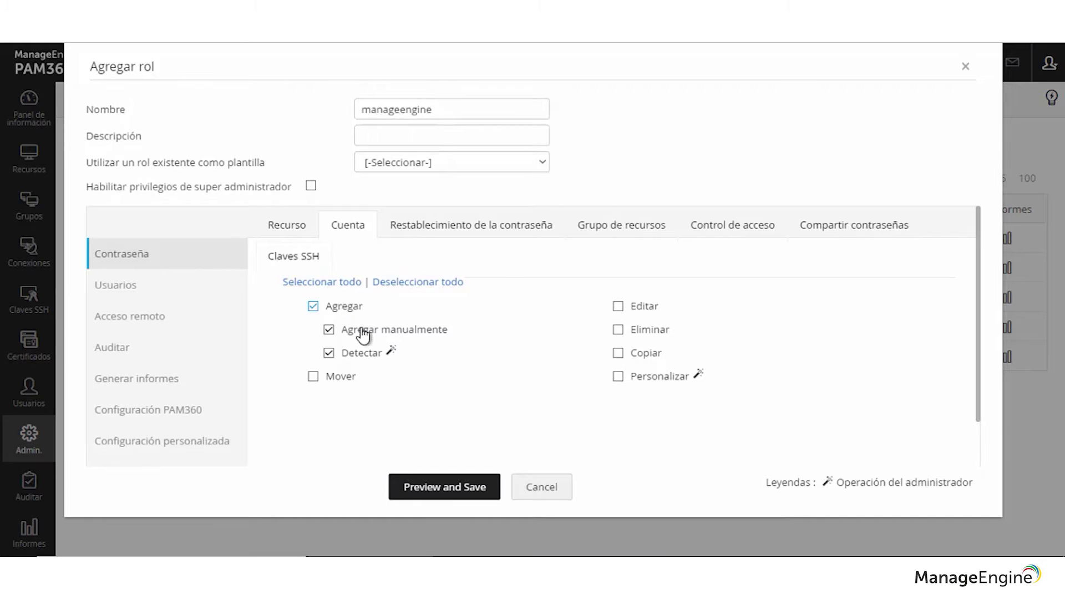
left_click(457, 233)
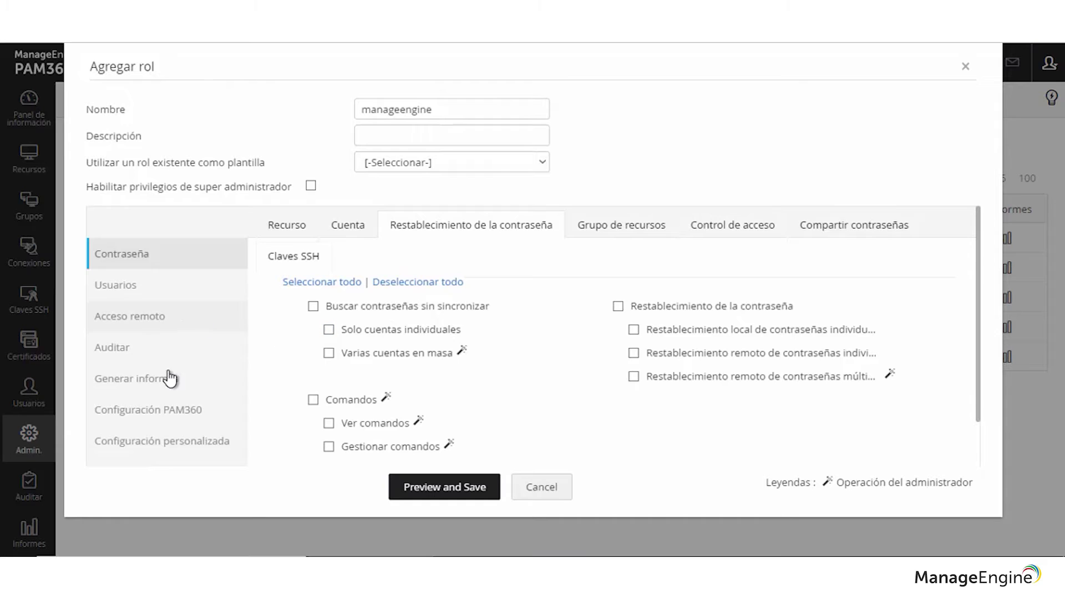
scroll(171, 381, "down", 1)
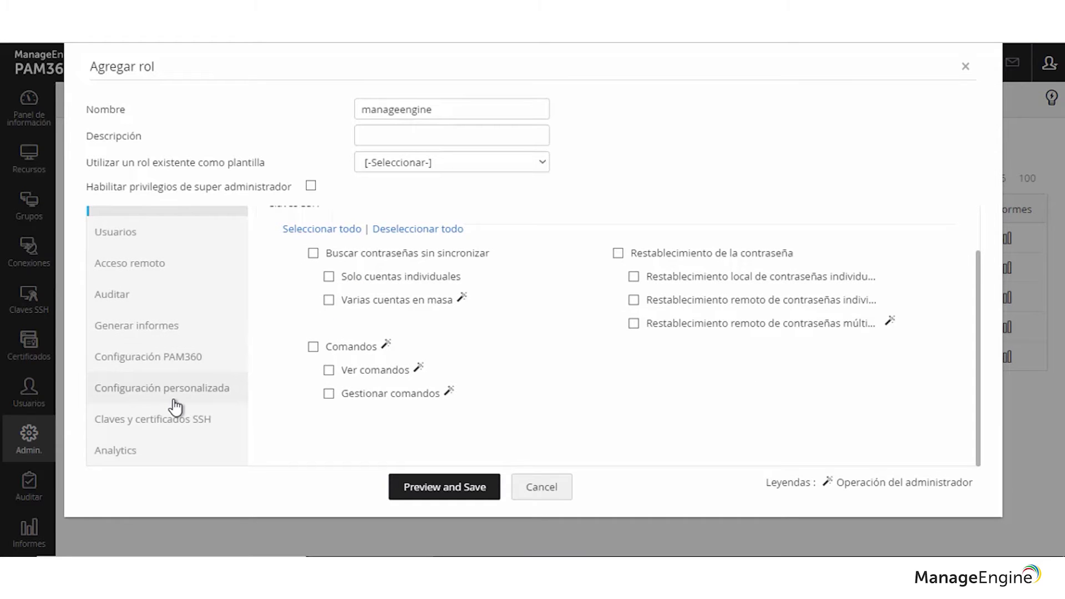
left_click(162, 366)
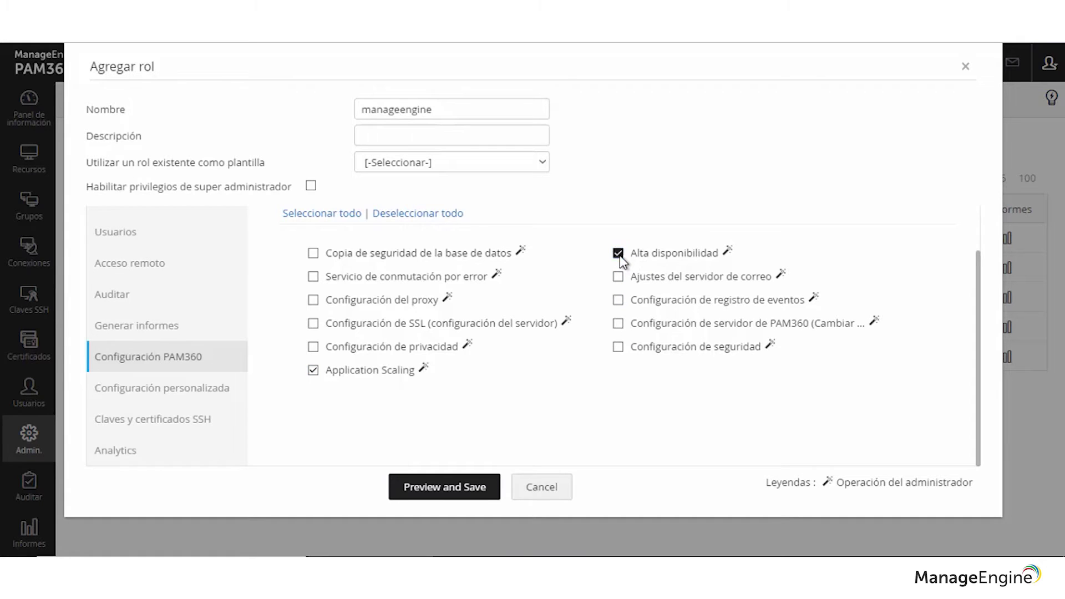
left_click(543, 490)
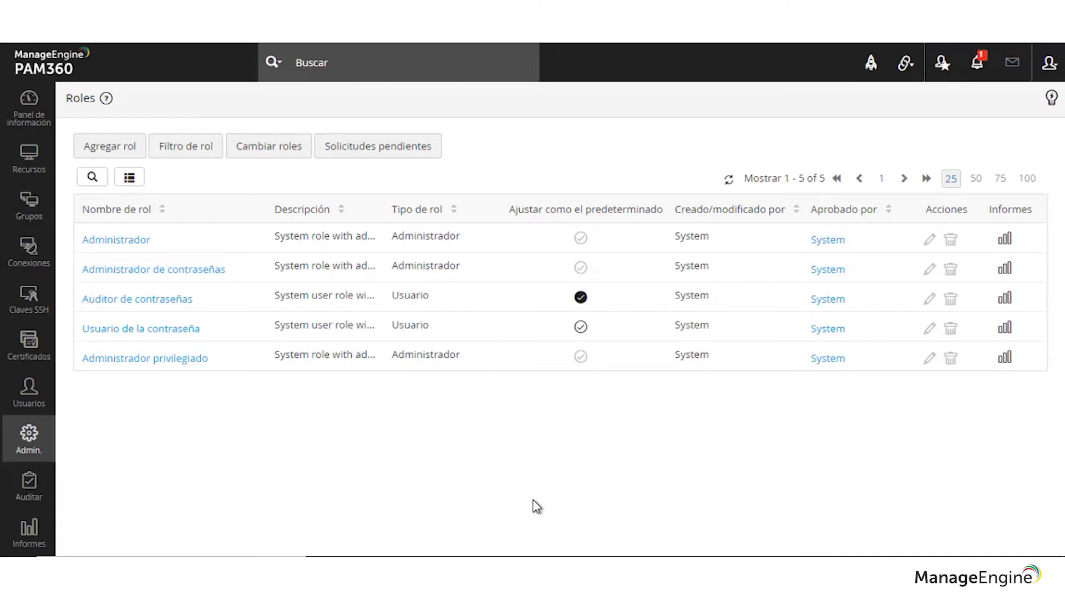
- Open the audit of recorded connections and play back the most recent Servidor24 session
left_click(29, 478)
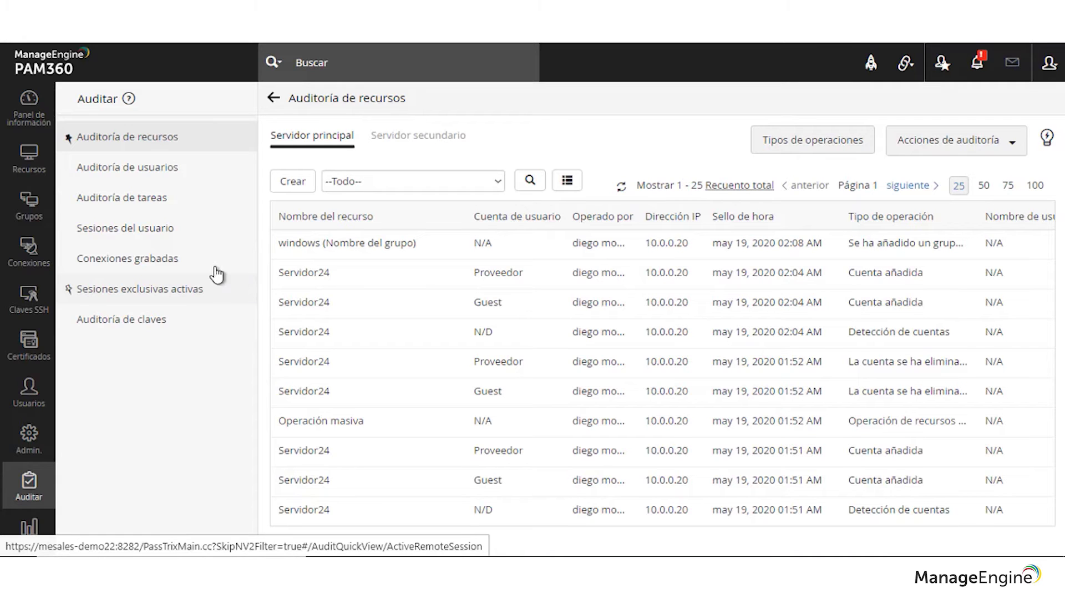
left_click(177, 259)
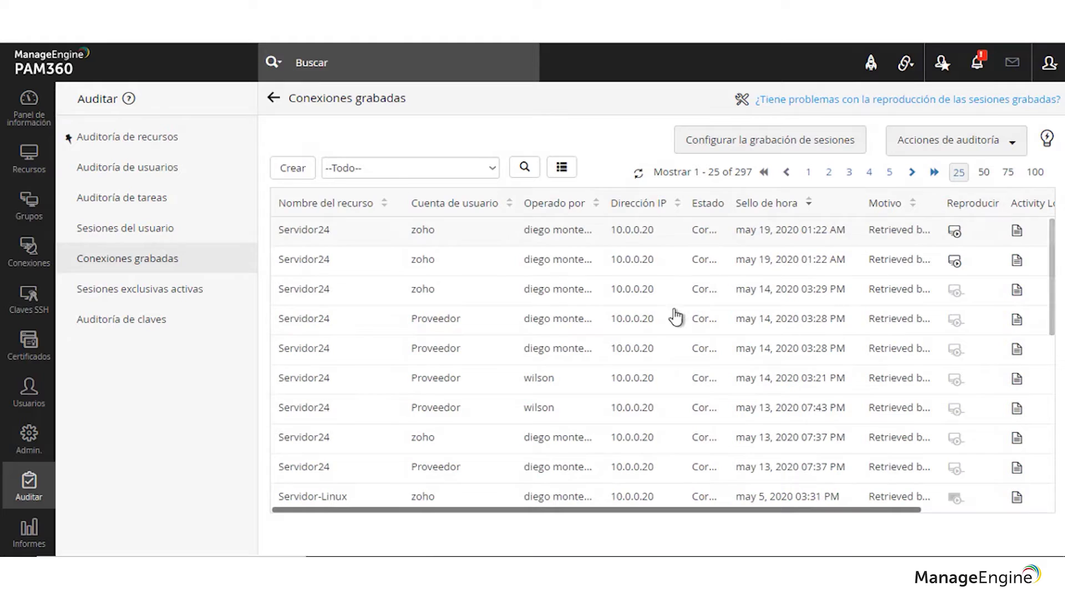
mouse_move(584, 236)
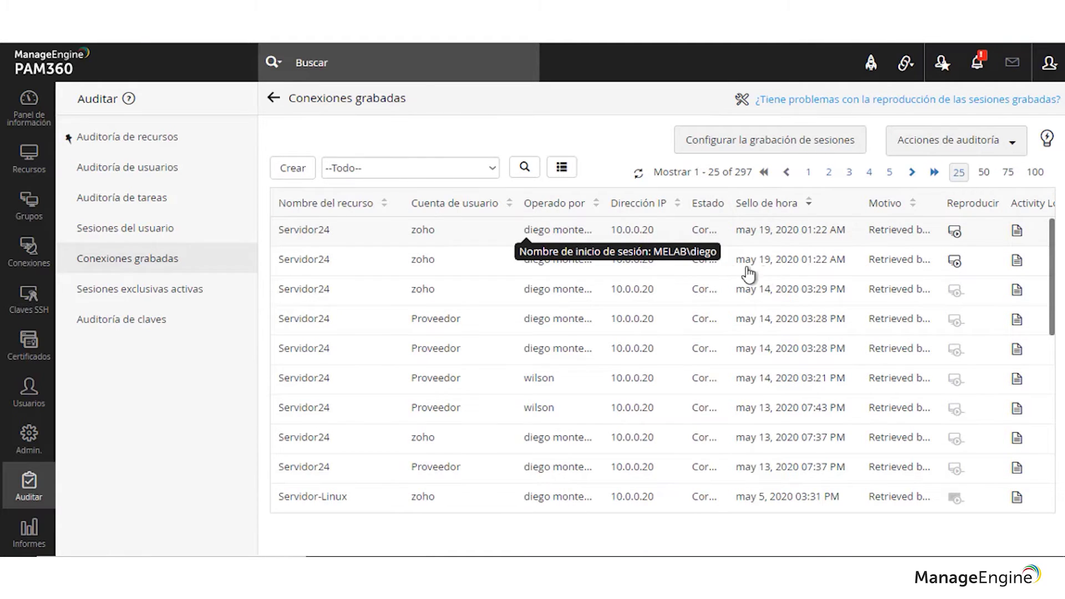
left_click(955, 233)
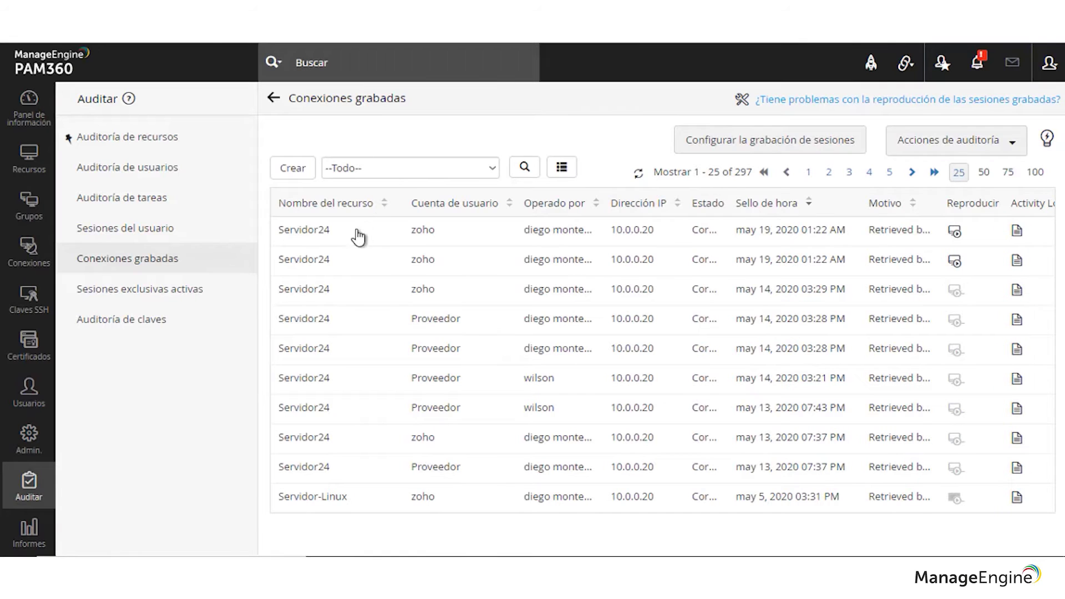
- Examine the key audit, reading the descriptions of the SSL vulnerability schedule and key password viewing operations
left_click(158, 325)
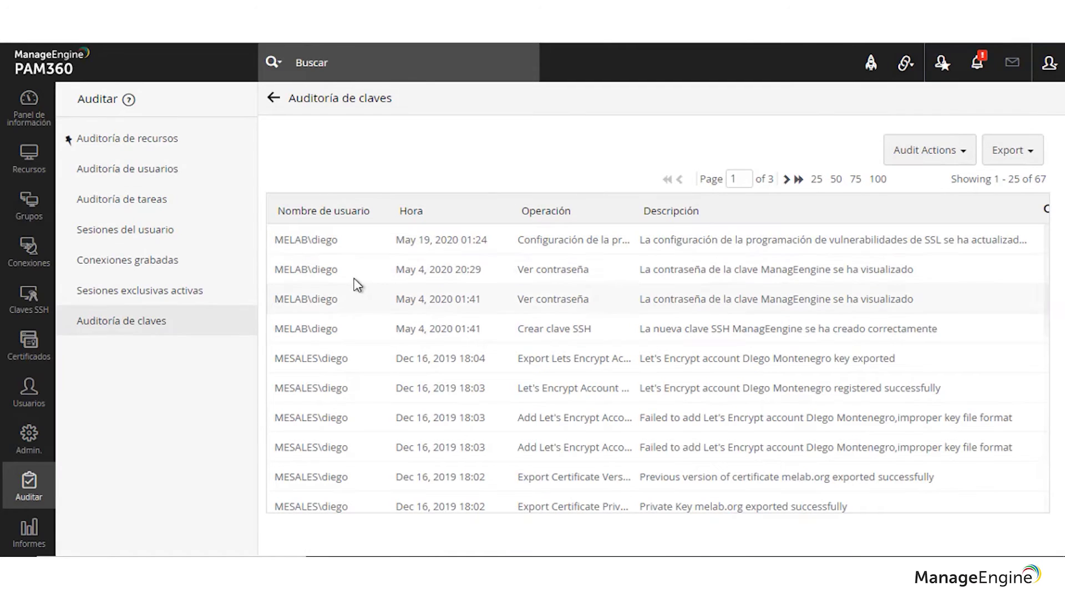
left_click_drag(641, 242, 829, 254)
left_click_drag(830, 248, 1007, 244)
left_click_drag(684, 270, 915, 272)
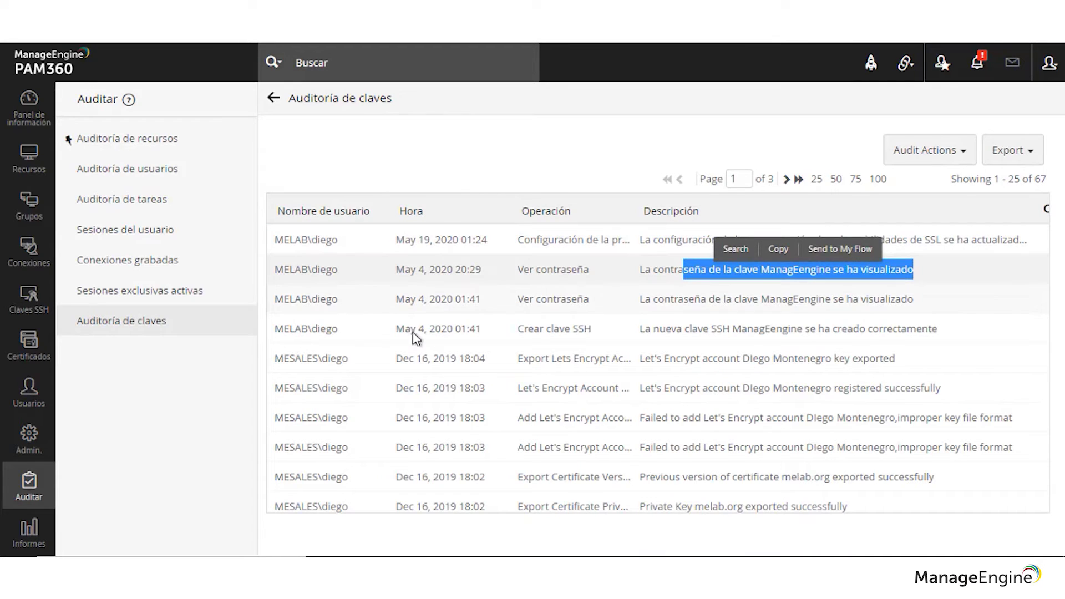
- Review the user audit, the task audit and the activity details of the user sessions
left_click(141, 170)
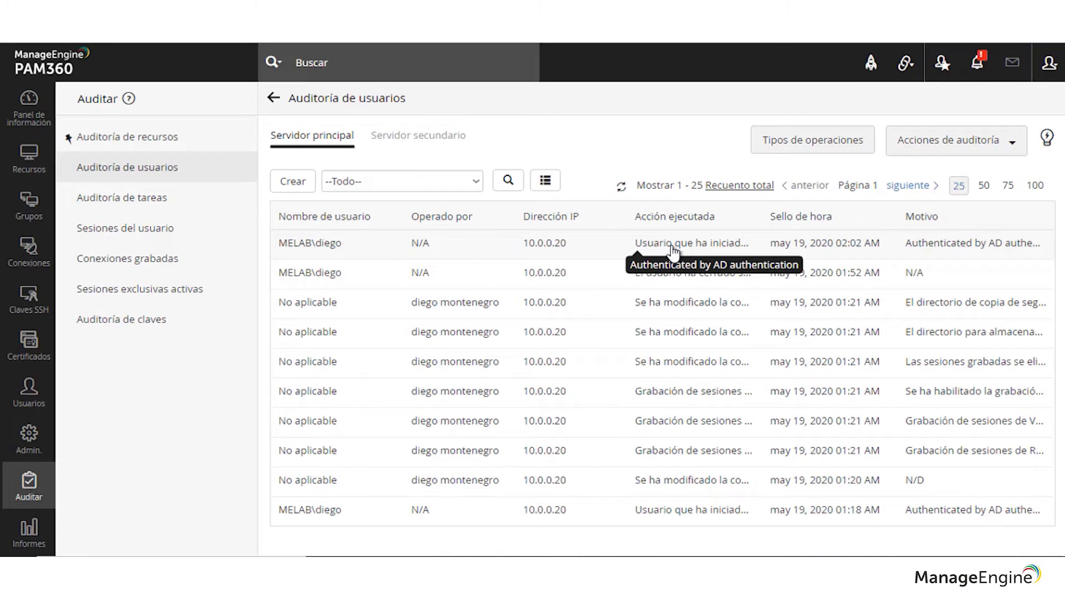
left_click(120, 210)
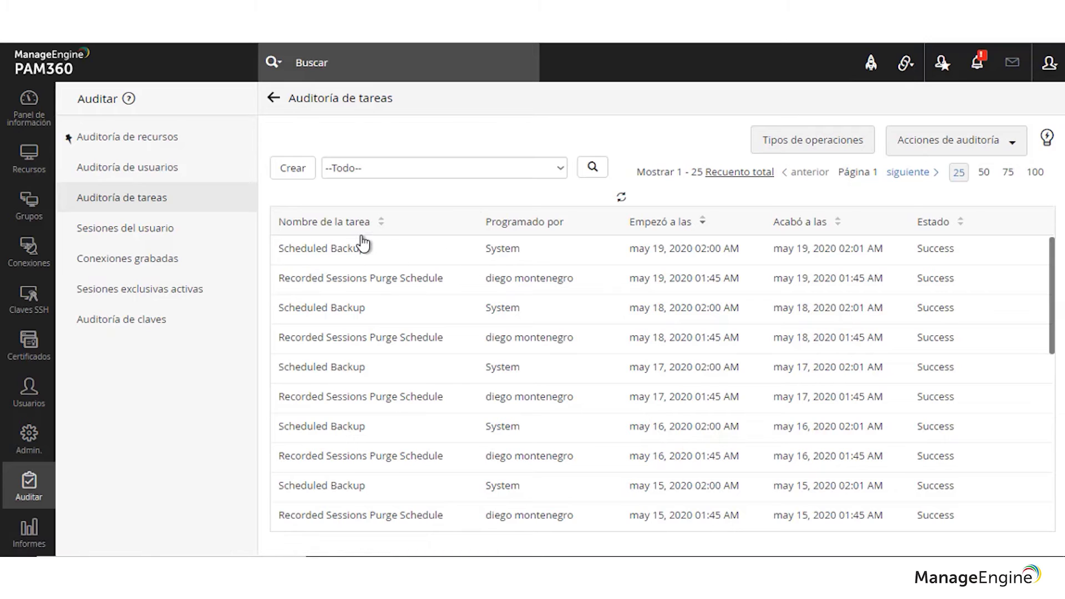
left_click(155, 230)
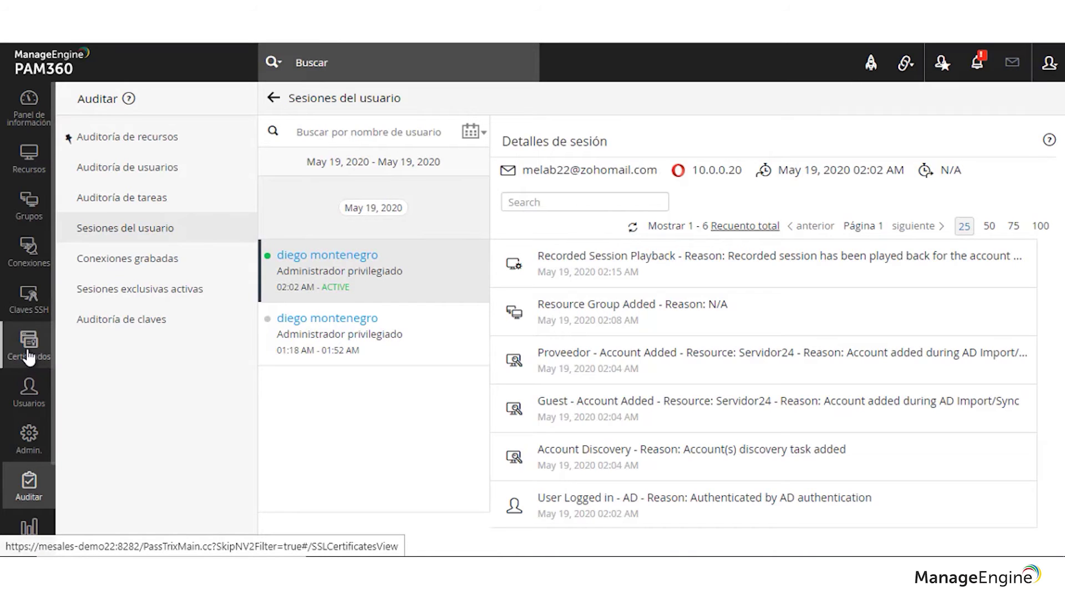
- Open the Inventario de contraseñas report, read its summary, resource type distribution and ownership details, and close it
scroll(29, 358, "down", 2)
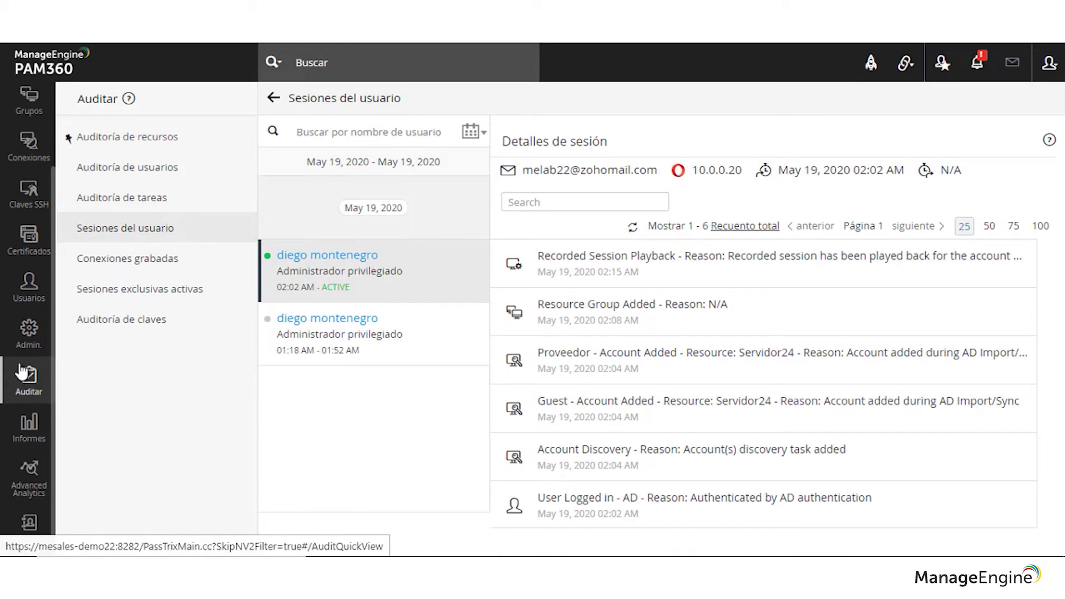
left_click(37, 449)
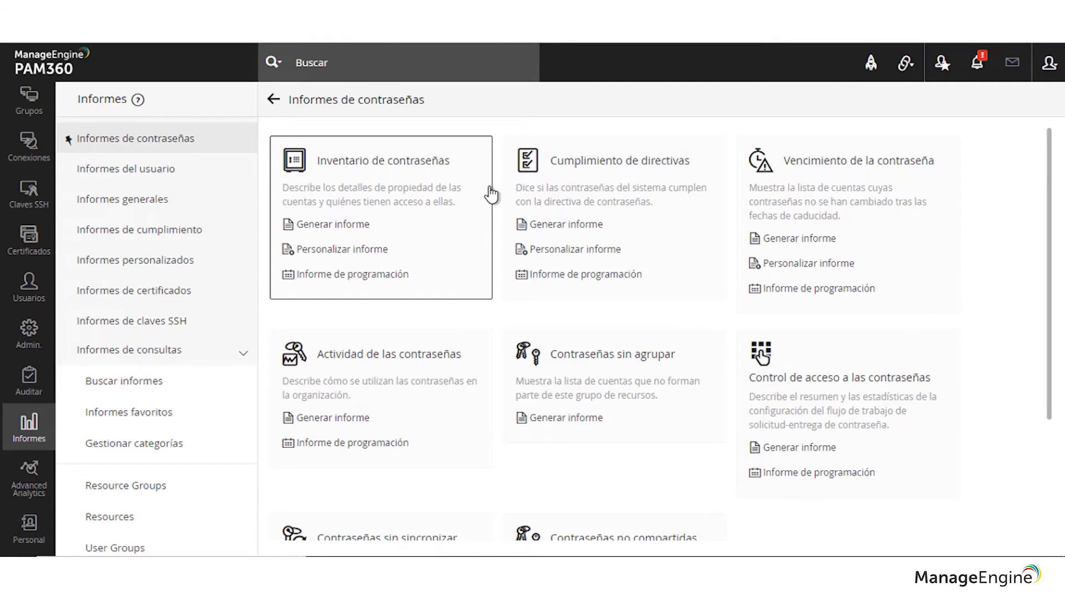
left_click(429, 164)
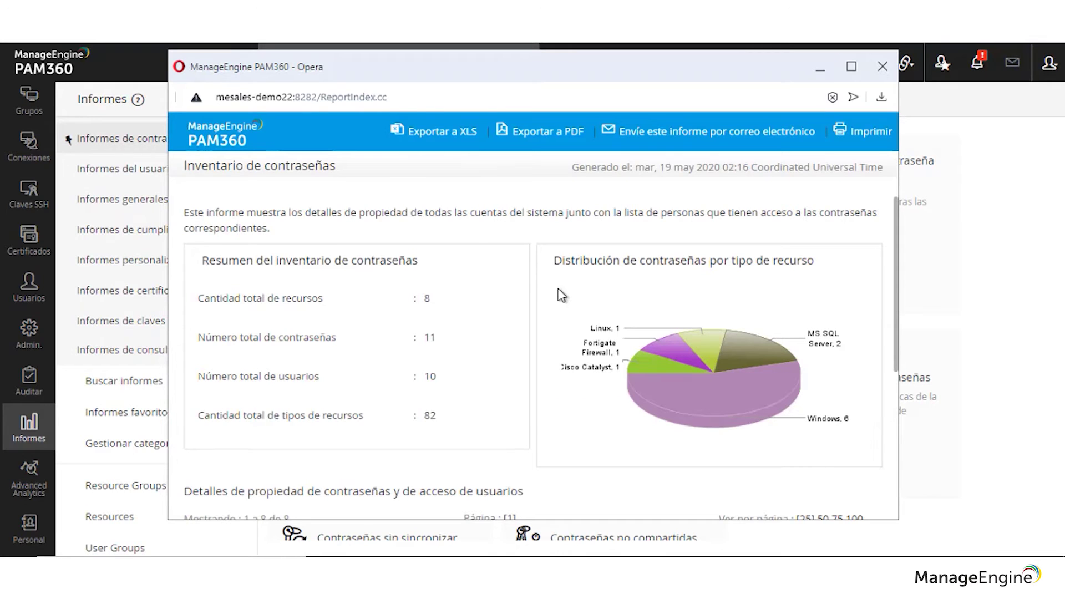
scroll(438, 332, "down", 1)
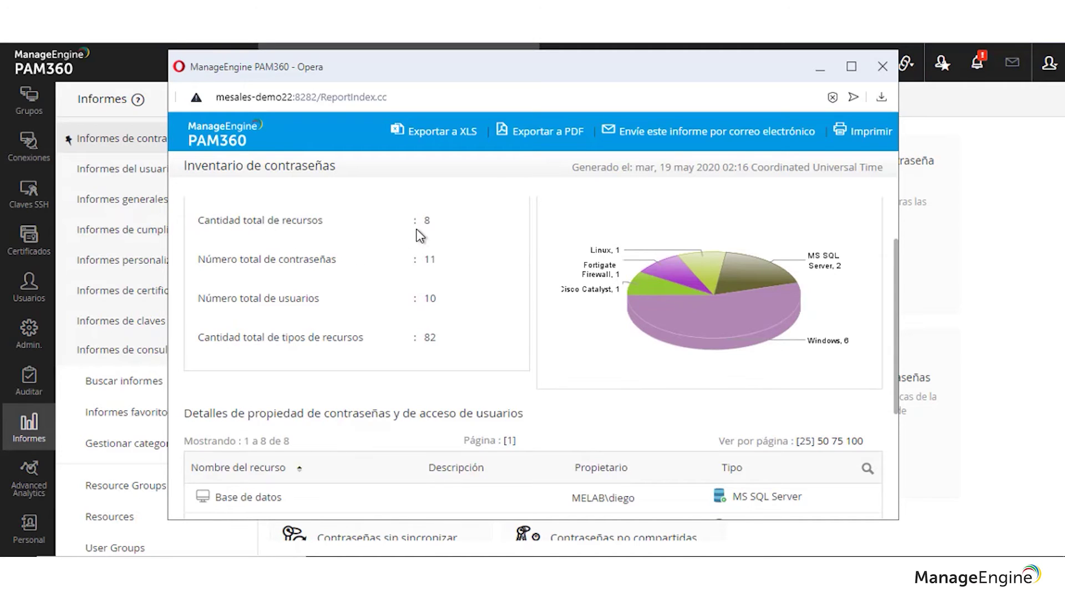
scroll(455, 338, "down", 1)
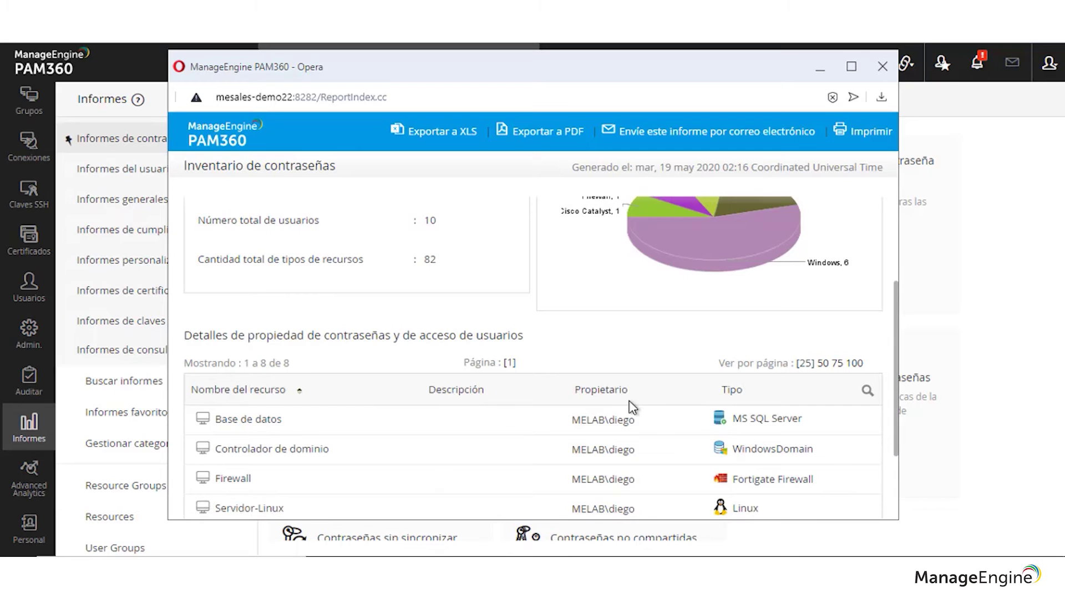
scroll(245, 397, "down", 2)
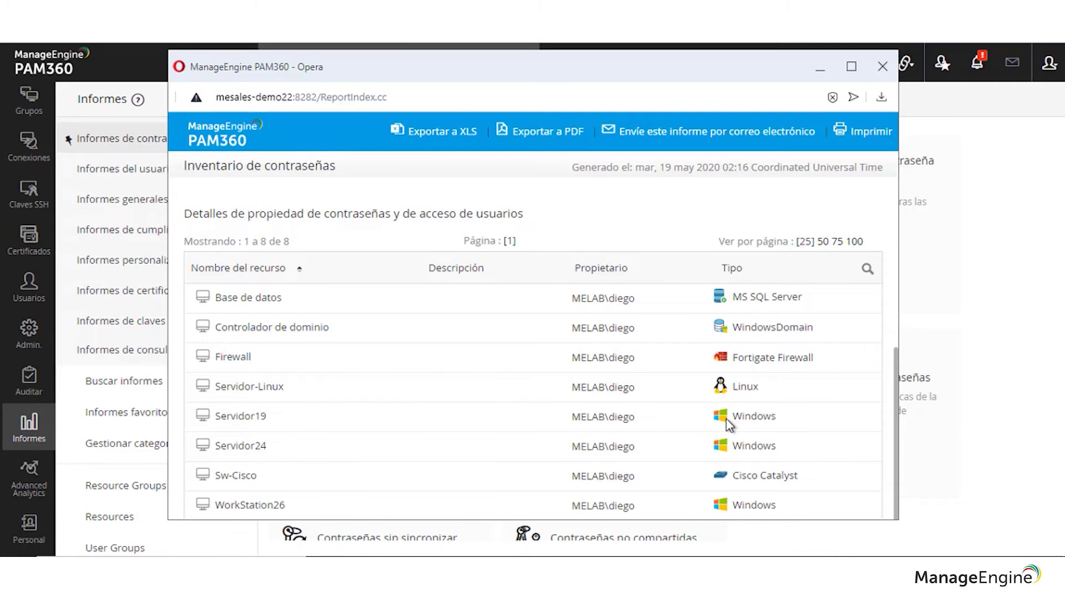
left_click(882, 66)
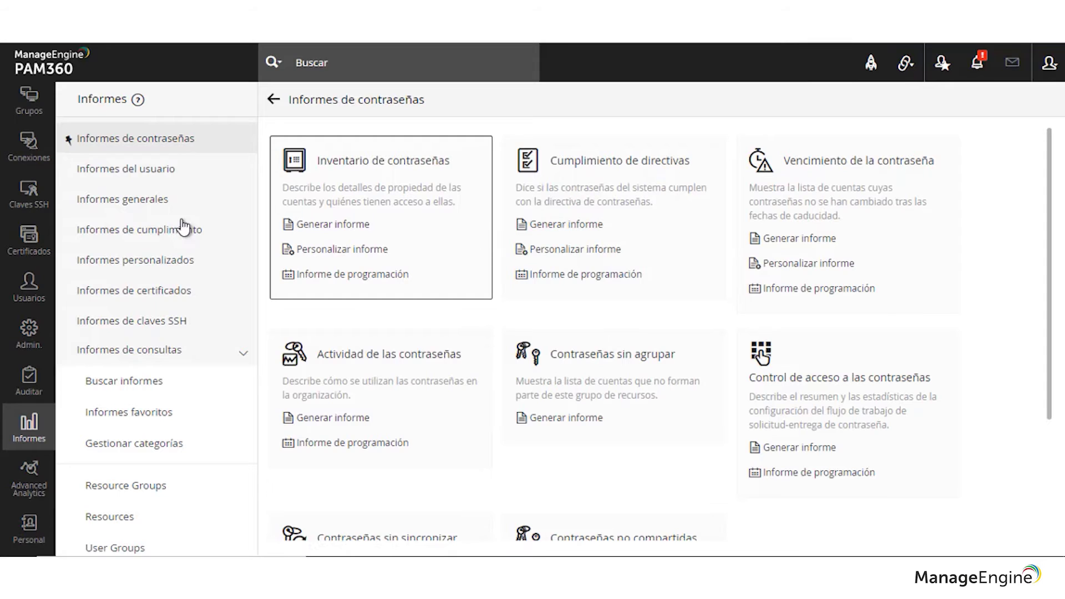
- Generate the PCI DSS compliance report for all sections and read its description, disclaimer and contact information
left_click(145, 230)
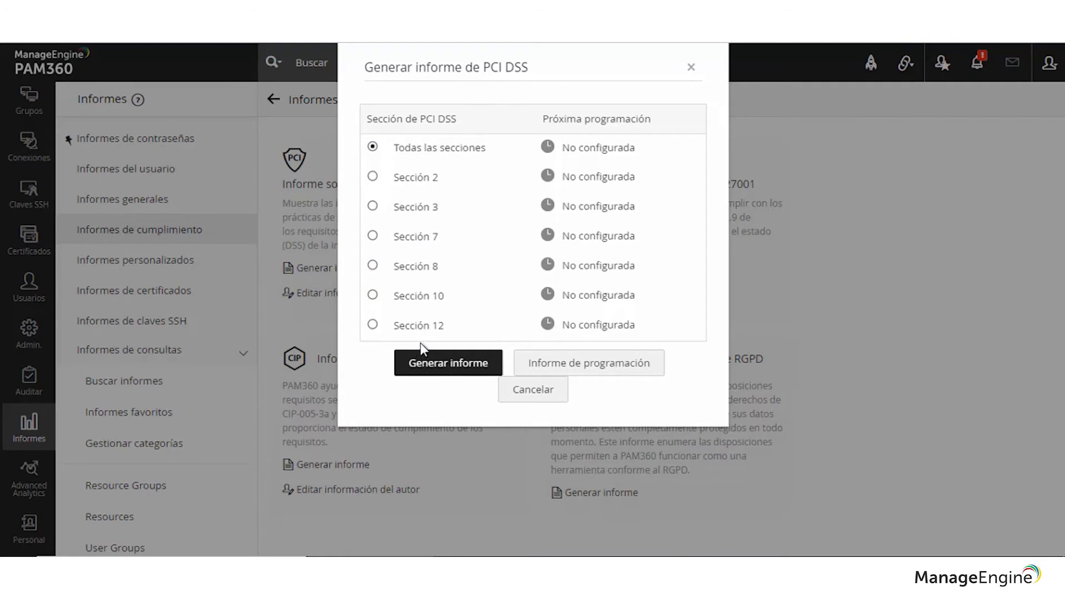
left_click(466, 368)
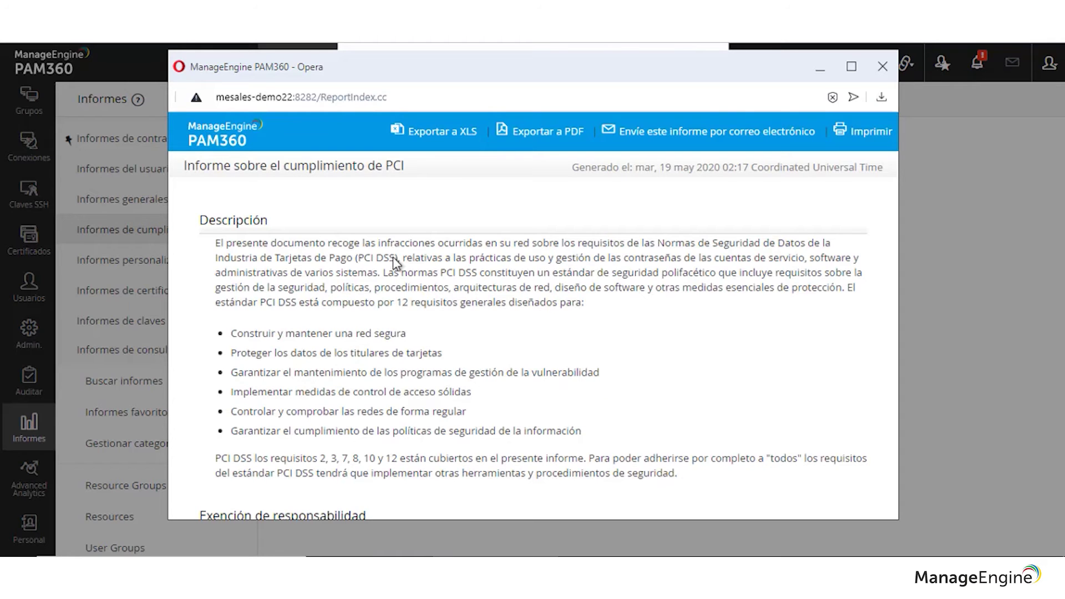
scroll(503, 341, "down", 3)
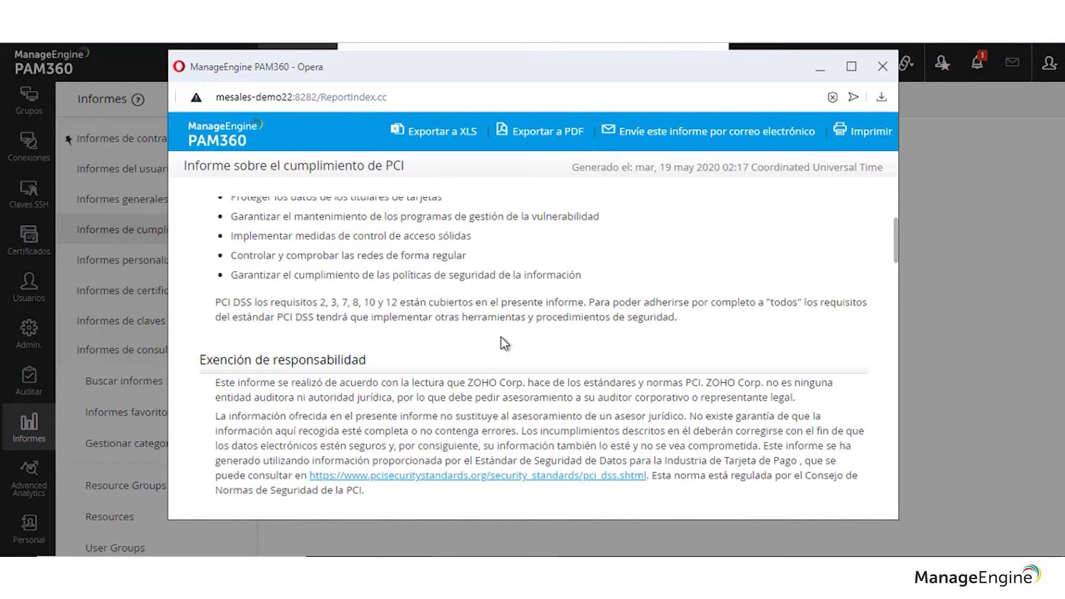
scroll(502, 343, "down", 2)
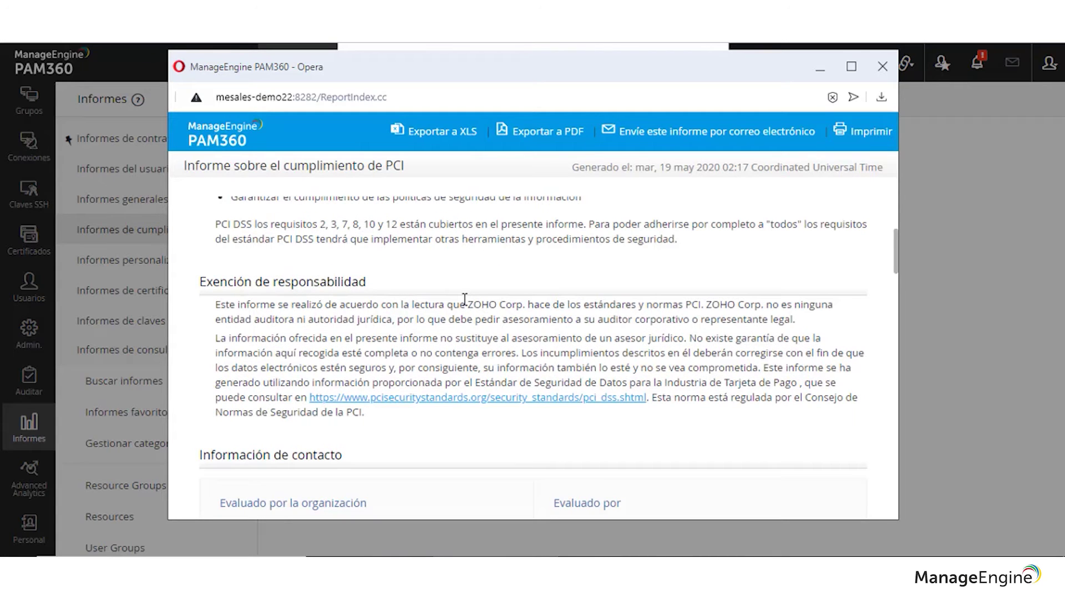
scroll(413, 315, "down", 4)
scroll(416, 319, "up", 7)
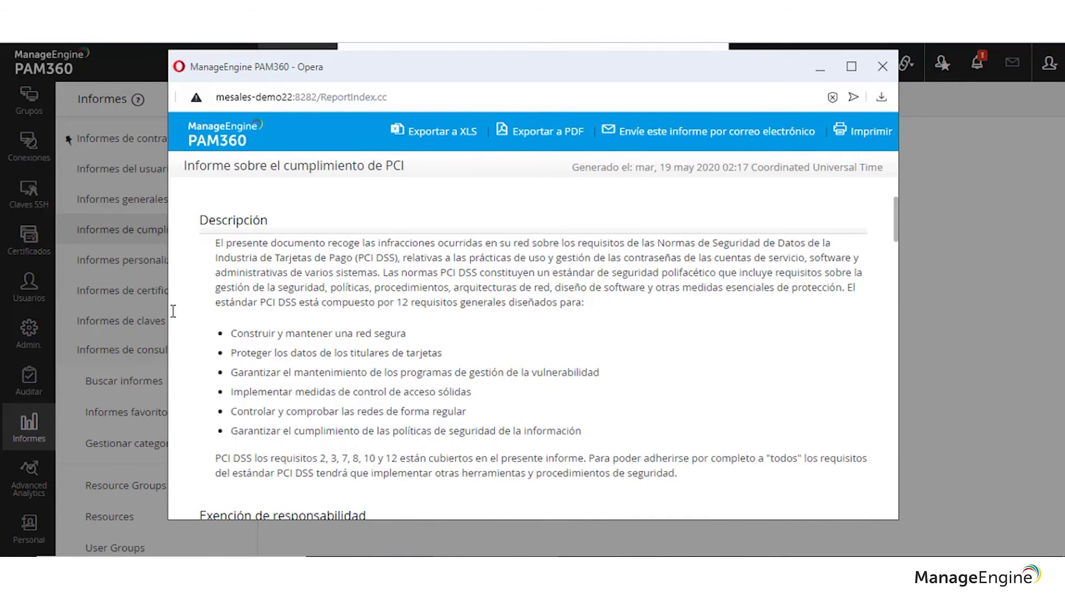
scroll(347, 320, "down", 2)
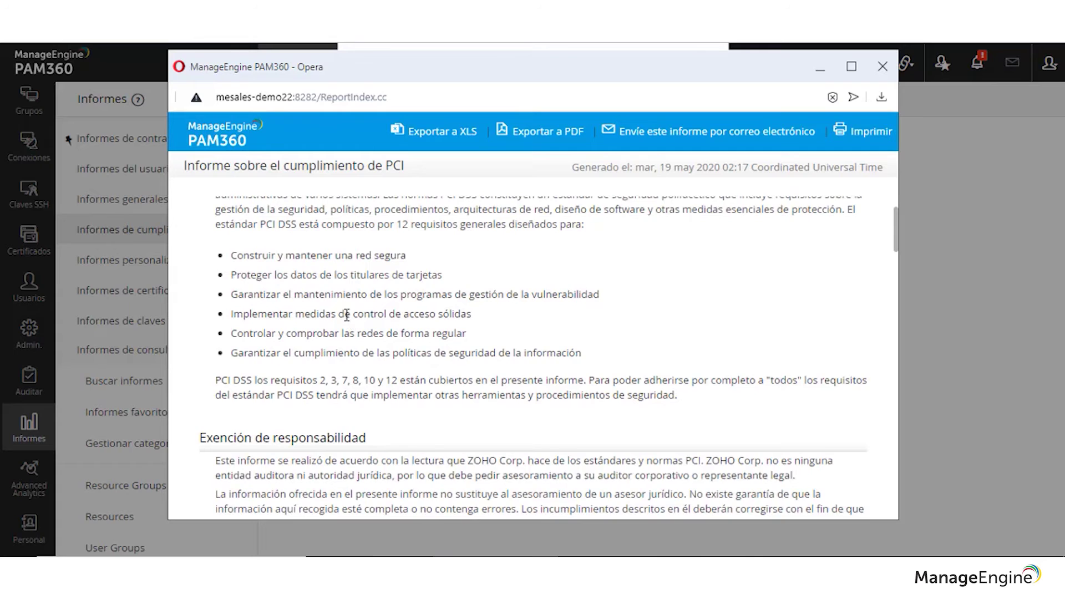
scroll(347, 315, "down", 2)
scroll(346, 315, "down", 6)
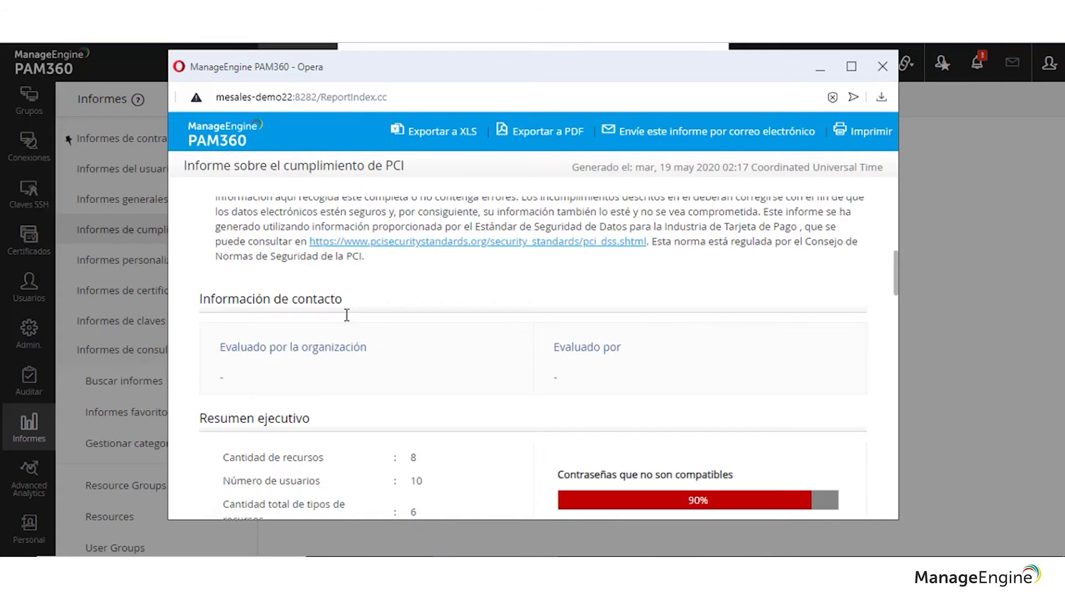
- Examine the PCI report's executive summary, the non-compliant passwords indicator and the resource type and user type distribution charts
scroll(349, 322, "down", 2)
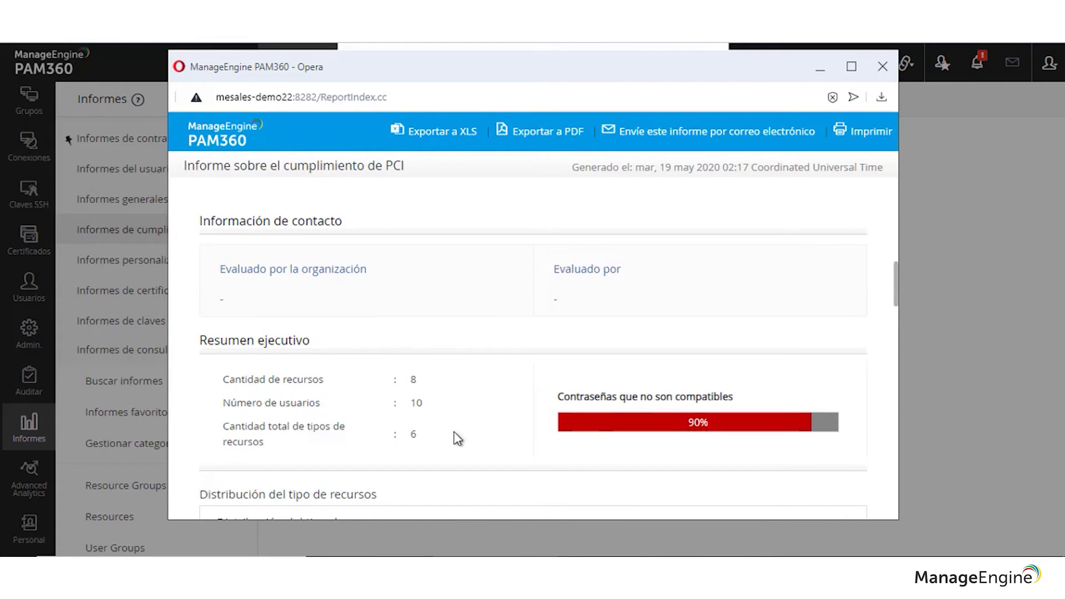
left_click_drag(560, 396, 645, 401)
left_click_drag(754, 398, 766, 398)
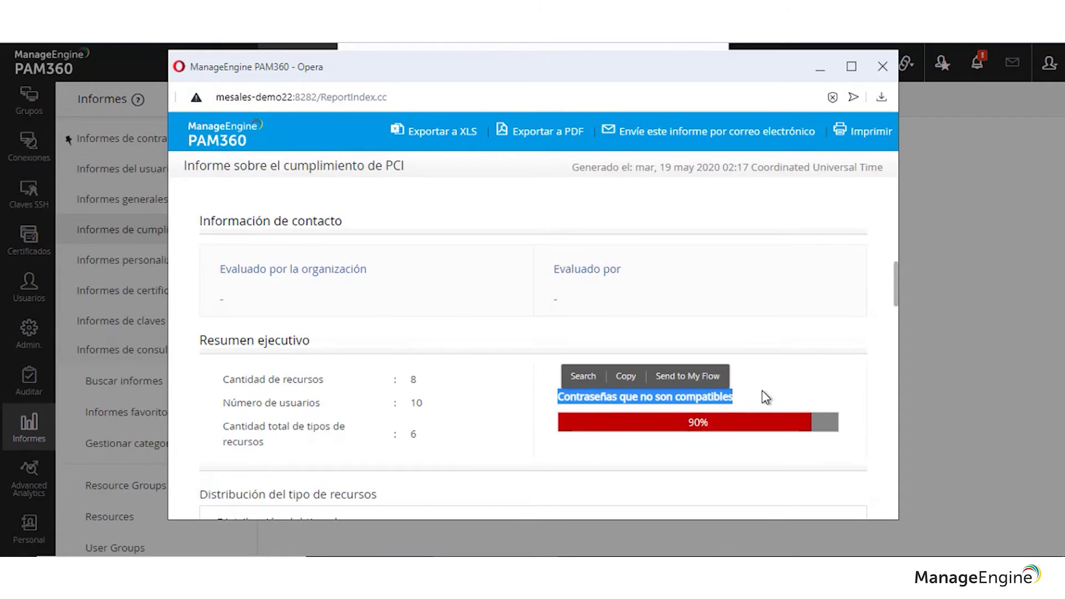
left_click(765, 402)
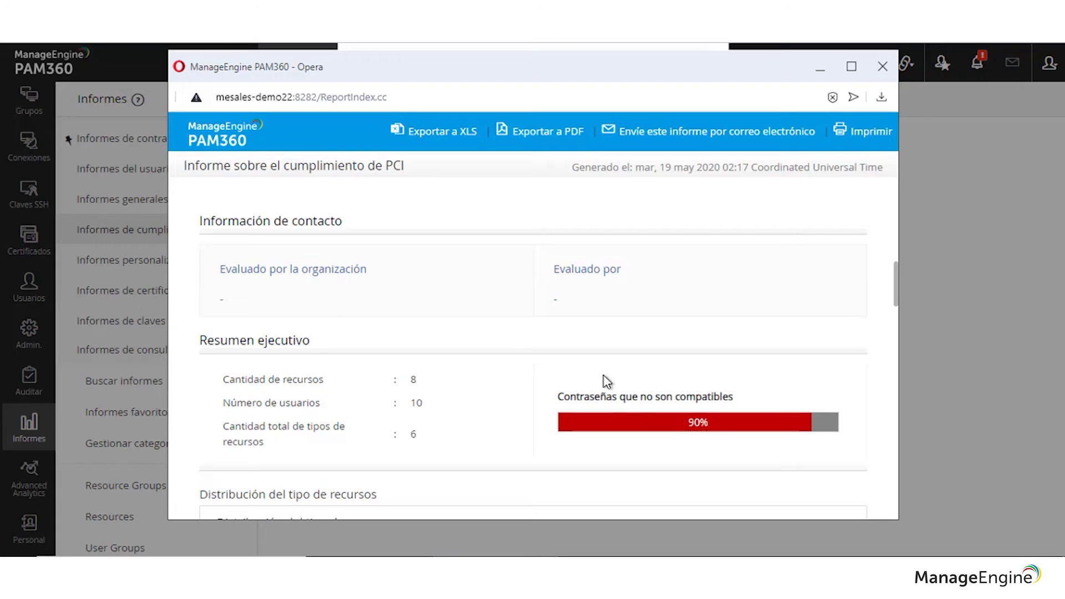
scroll(513, 348, "down", 3)
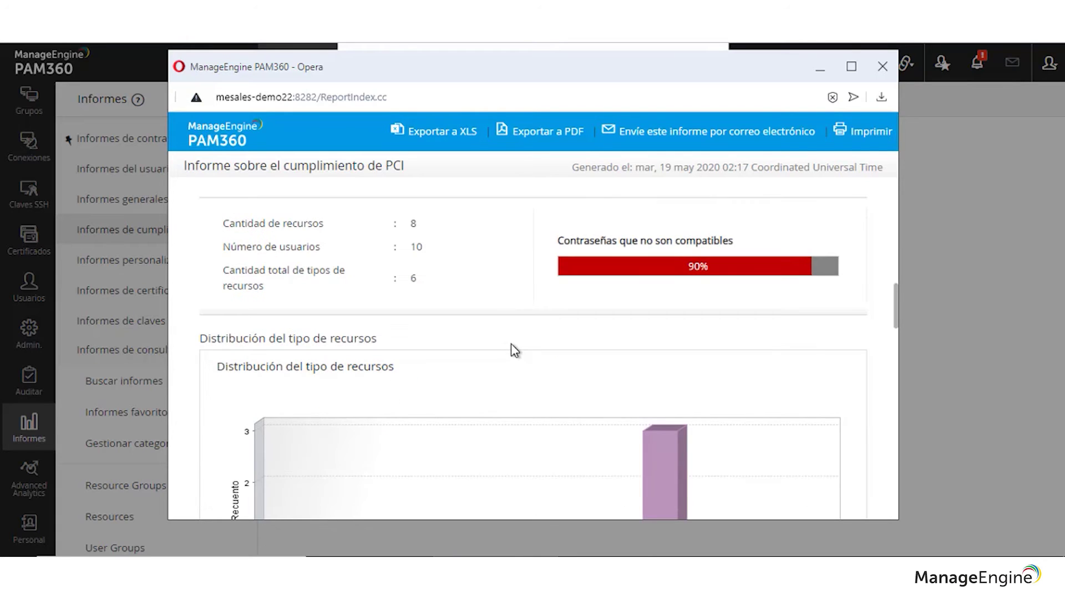
scroll(515, 349, "down", 3)
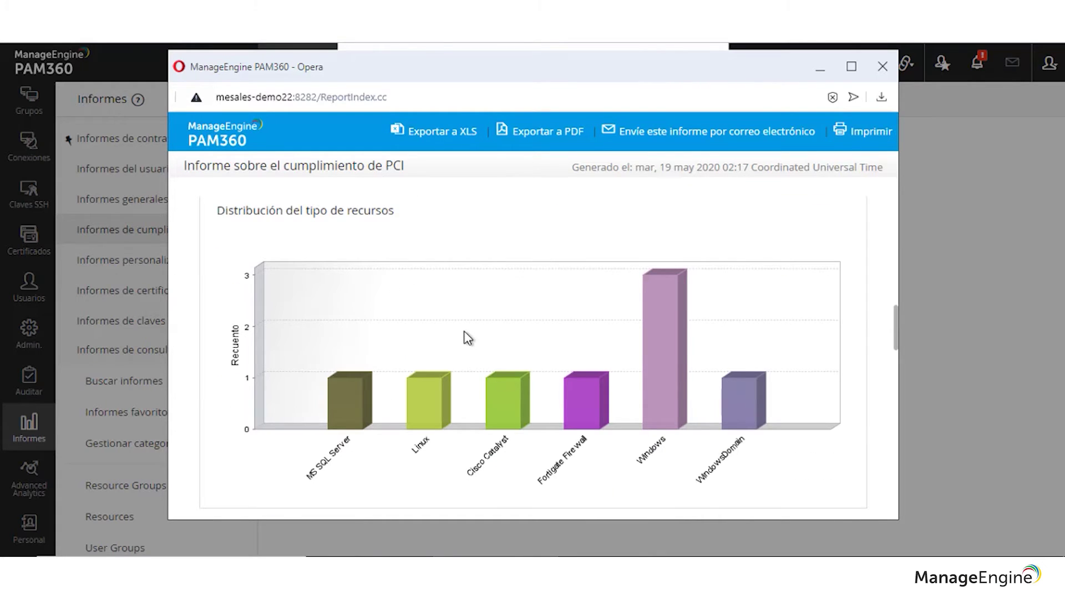
scroll(465, 332, "down", 2)
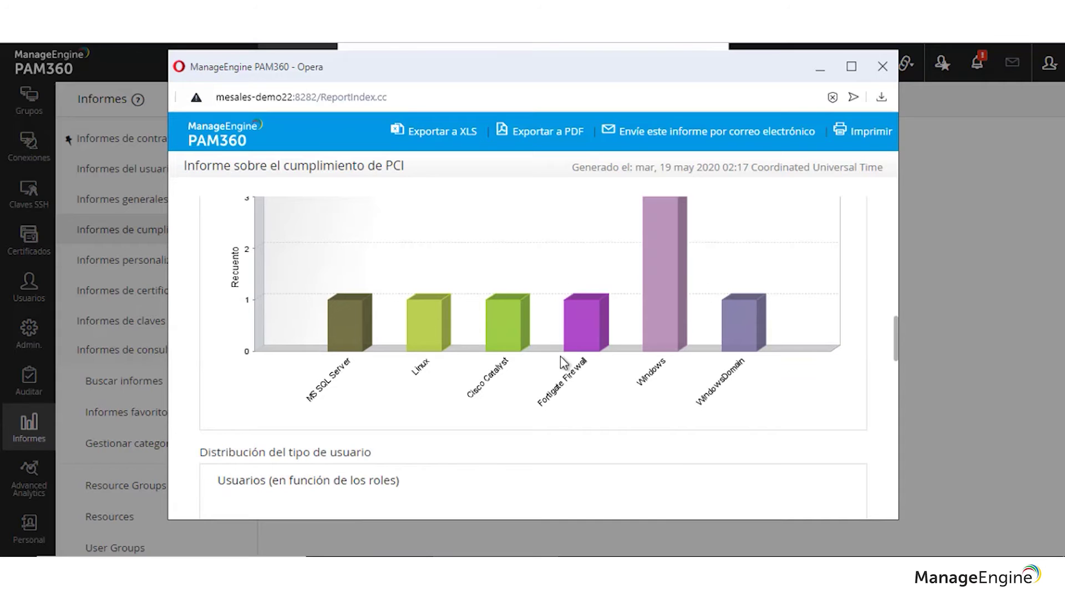
scroll(533, 360, "down", 3)
scroll(479, 345, "down", 5)
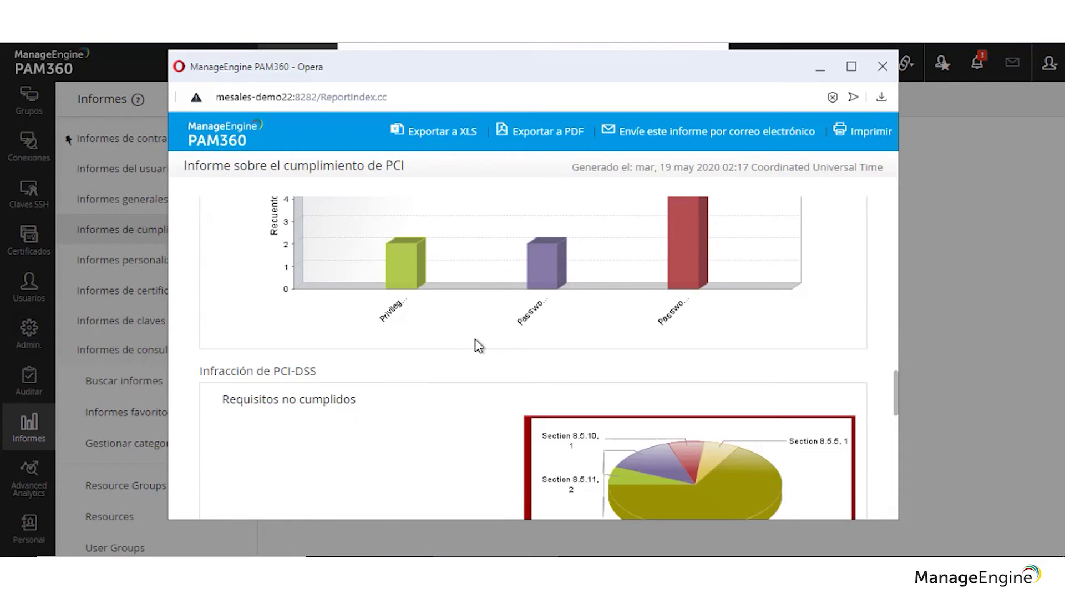
- Review the PCI DSS violations, compliance summary and requirement details, and close the report and its generation dialog
scroll(479, 345, "down", 2)
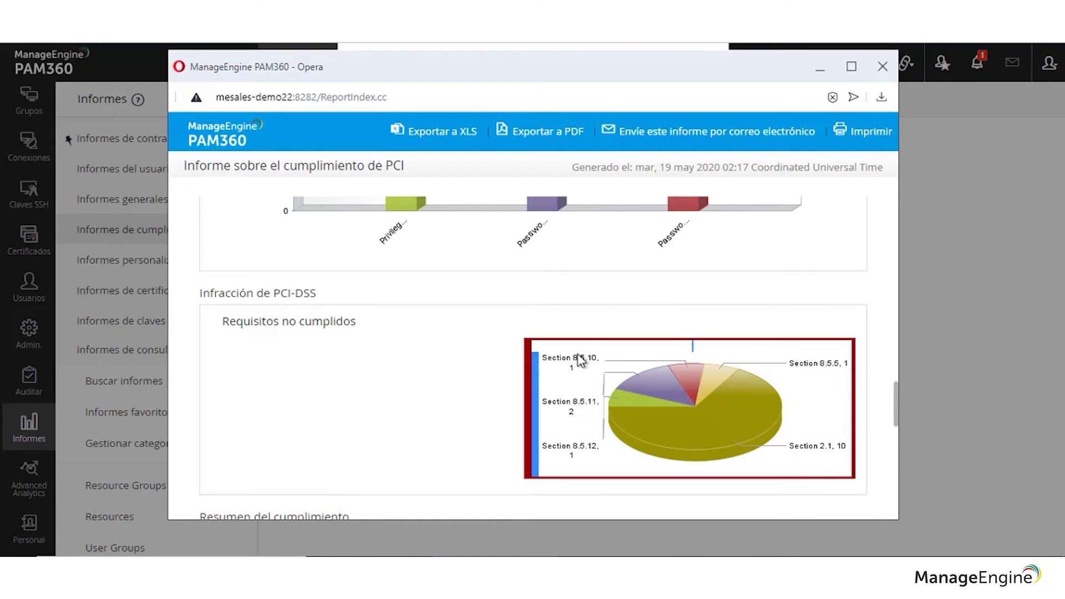
scroll(427, 361, "down", 6)
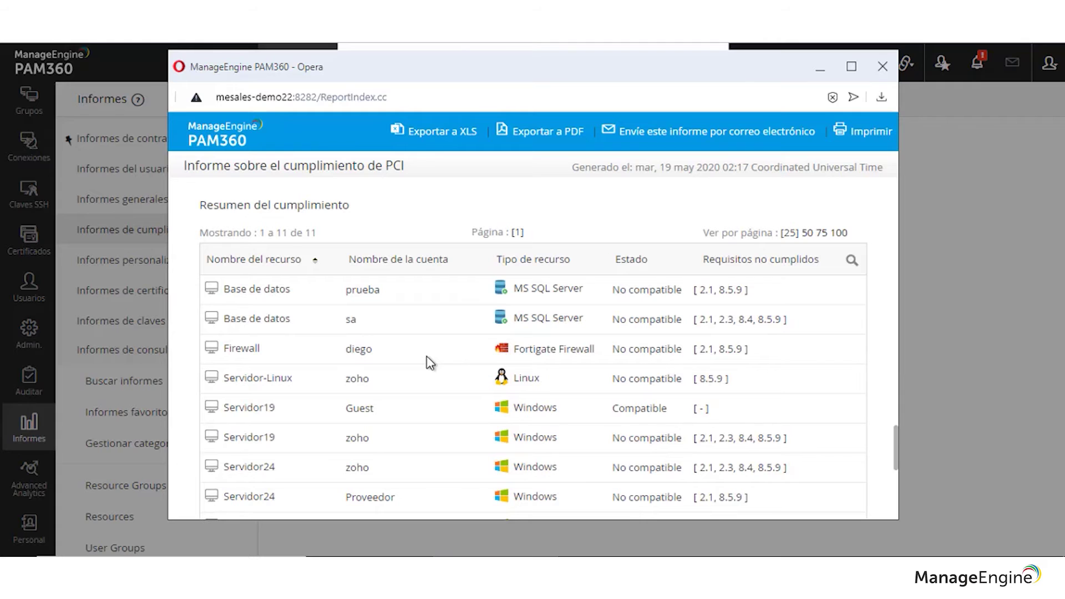
scroll(427, 362, "down", 2)
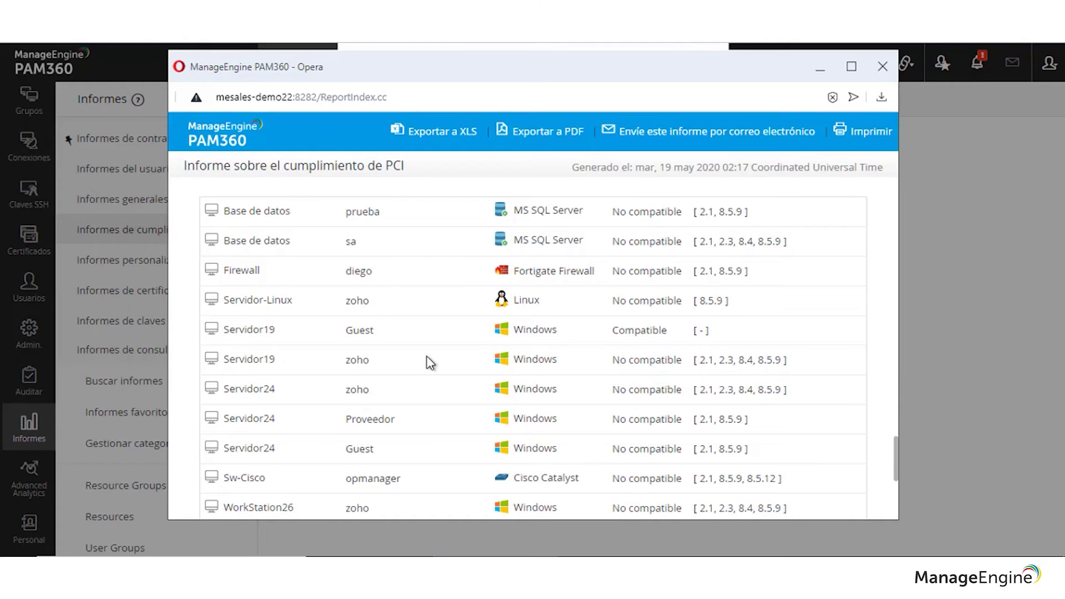
scroll(430, 363, "down", 3)
scroll(430, 363, "down", 3)
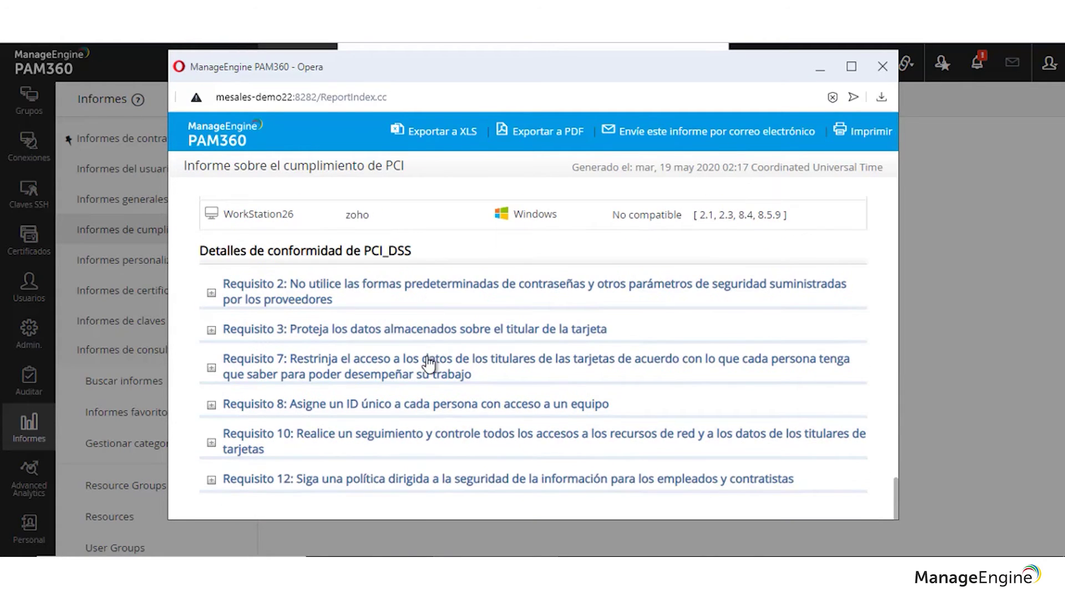
scroll(435, 435, "up", 10)
left_click(881, 68)
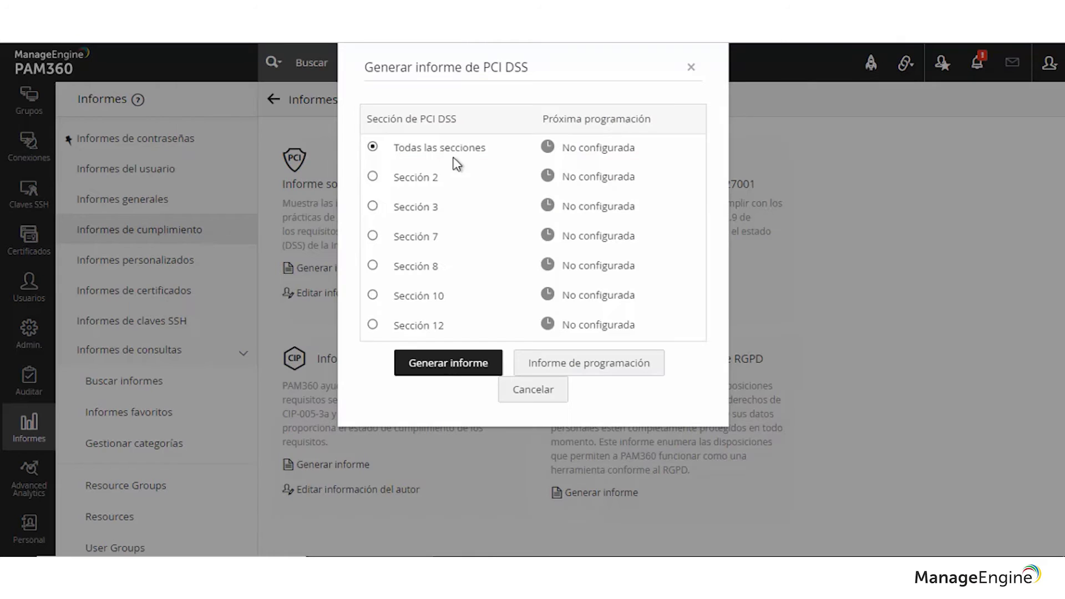
left_click(536, 395)
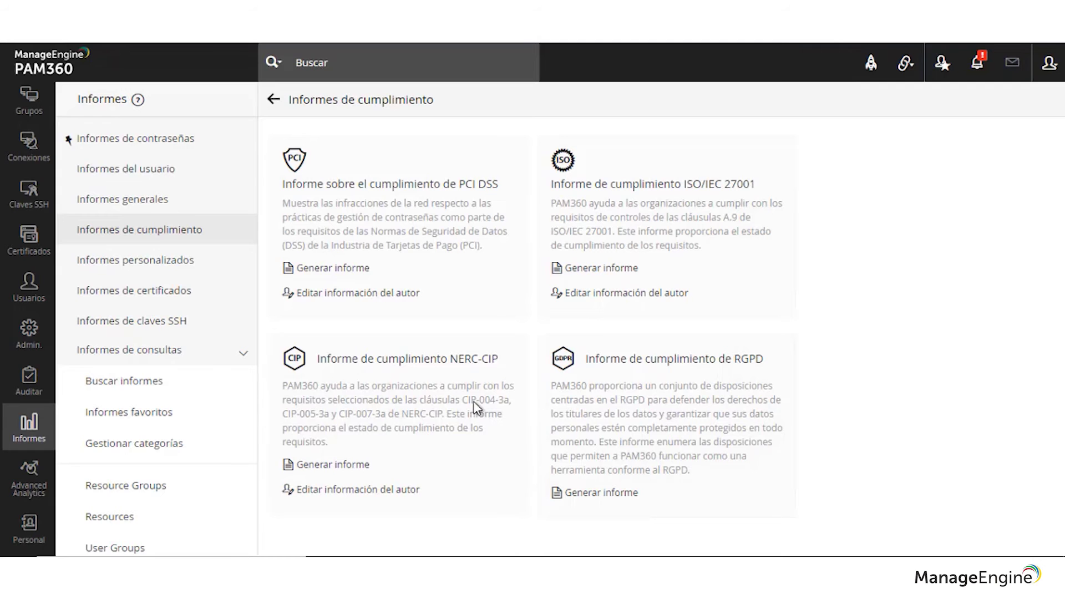
- Refresh the Anomaly Detection dashboard in Advanced Analytics and inspect the records behind the May 2020 non-business hour operations
left_click(32, 489)
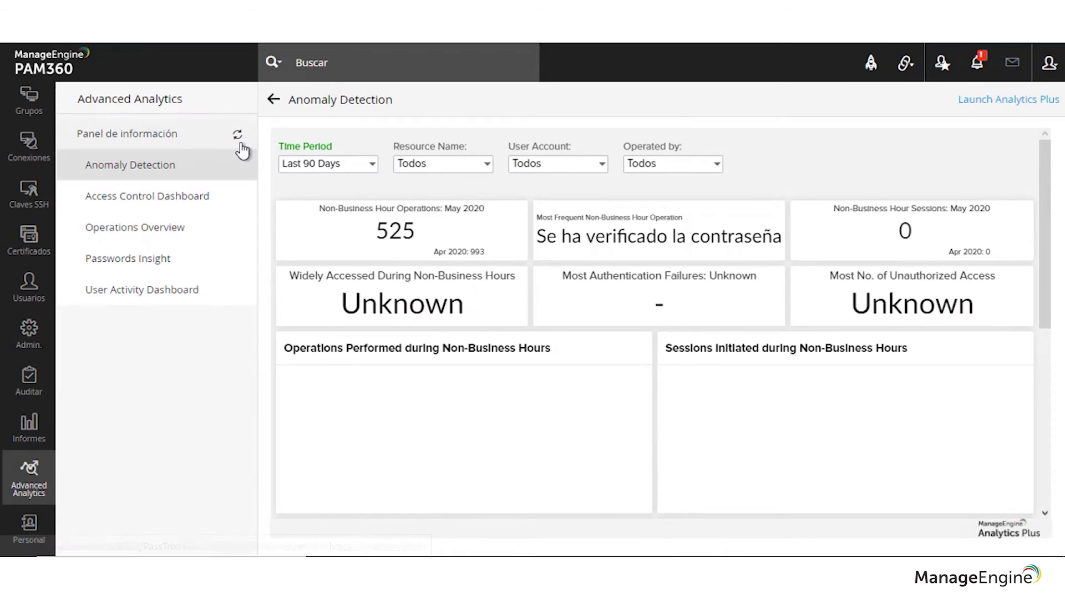
left_click(240, 143)
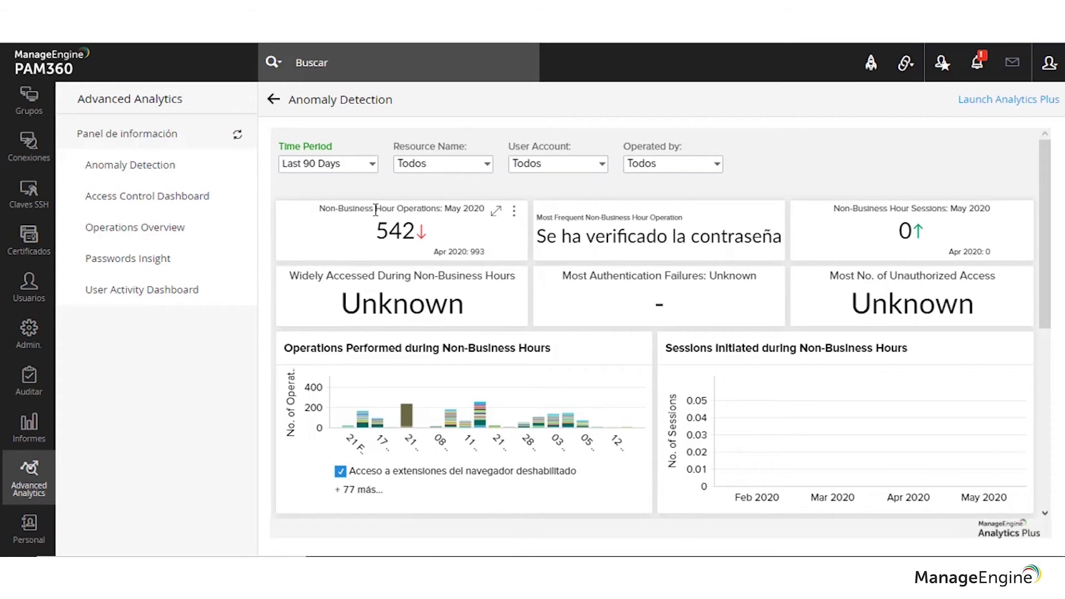
left_click(400, 242)
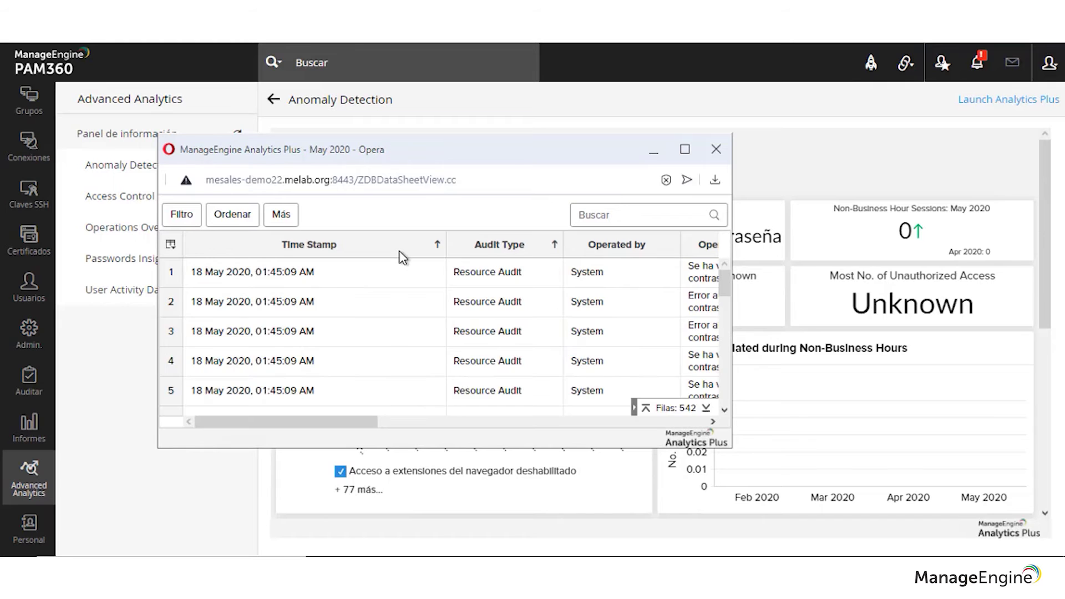
scroll(381, 327, "down", 5)
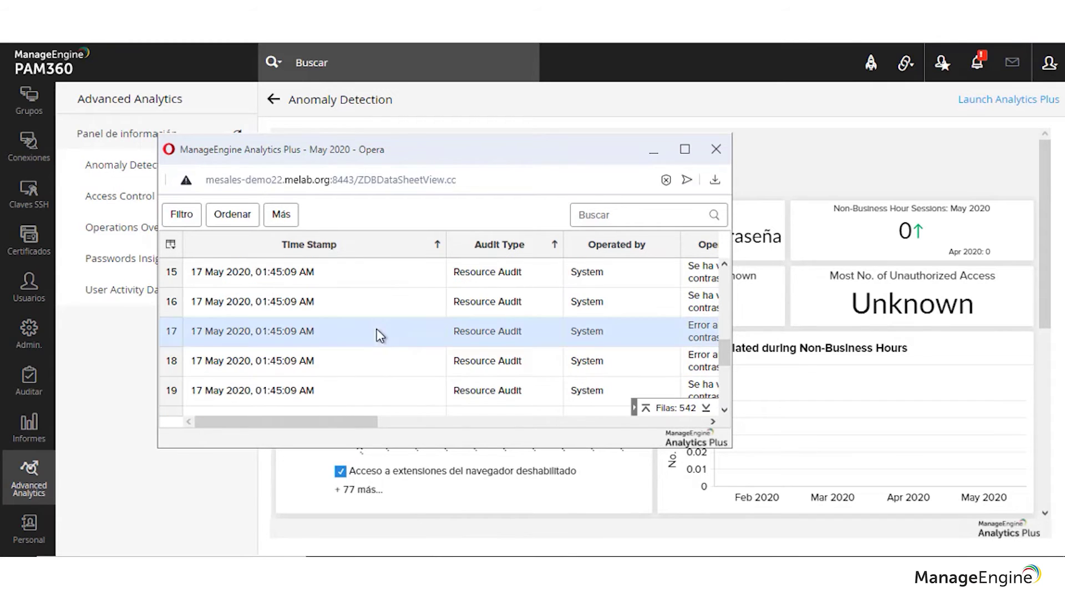
scroll(343, 384, "down", 1)
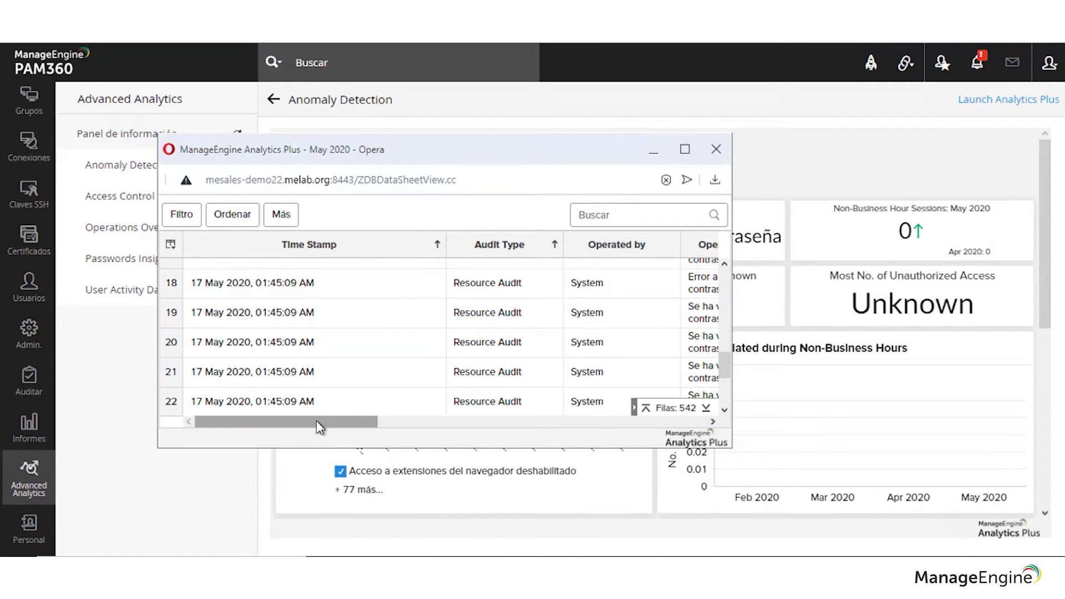
left_click_drag(316, 421, 640, 409)
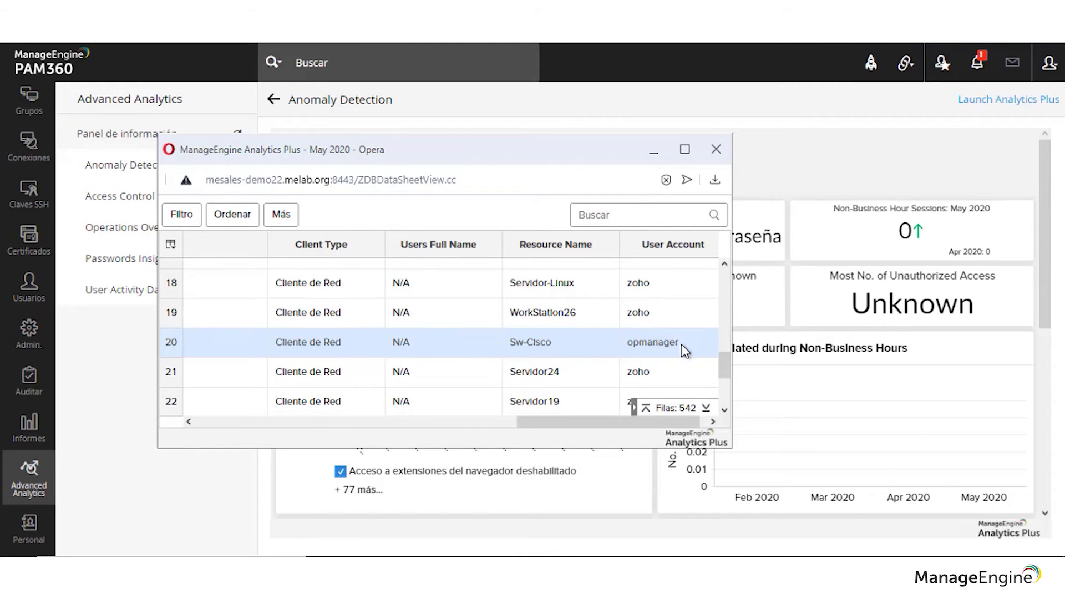
scroll(519, 399, "right", 1)
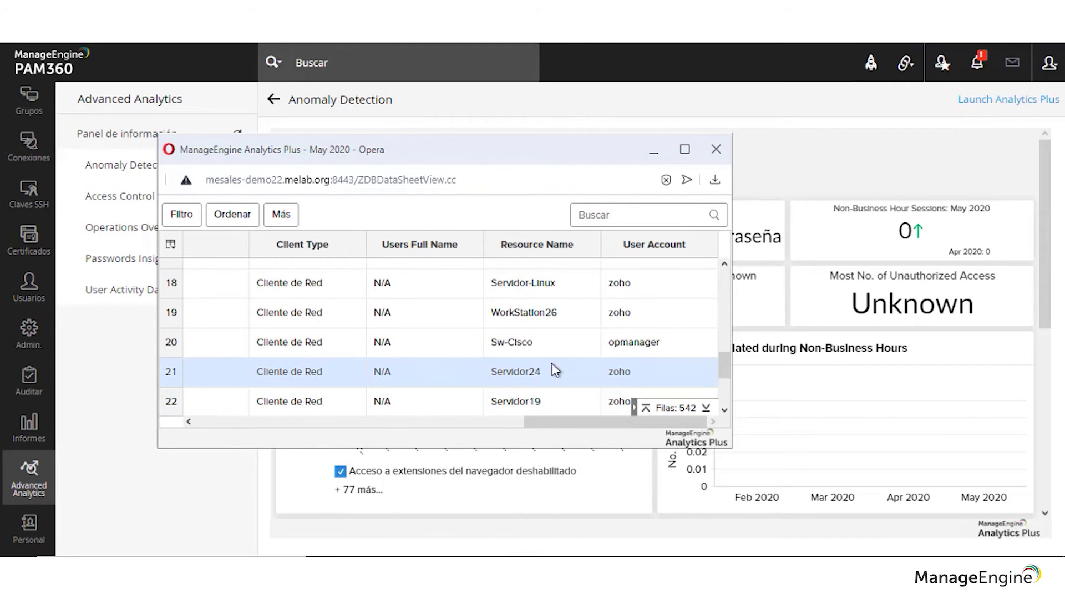
left_click(715, 150)
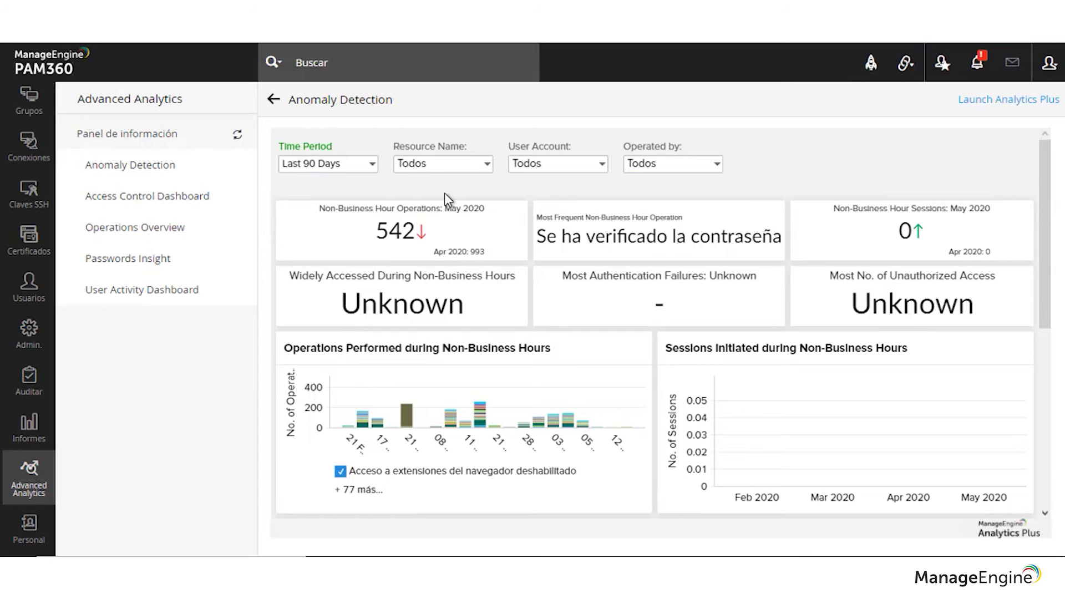
scroll(499, 250, "down", 2)
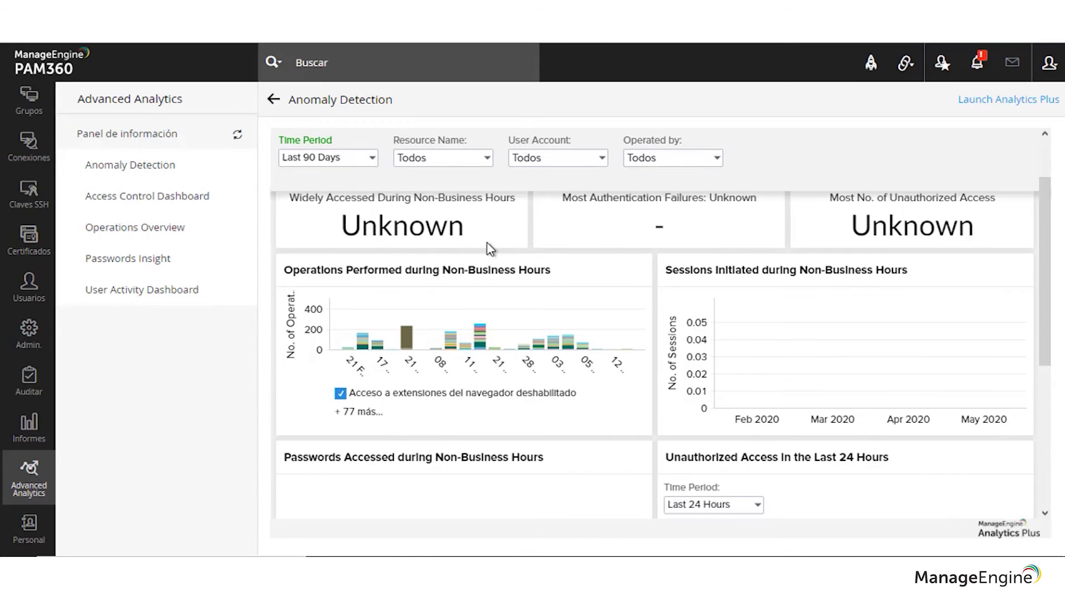
- Open the Access Control Dashboard, inspect the records behind the highest account access figure and close them
left_click(158, 203)
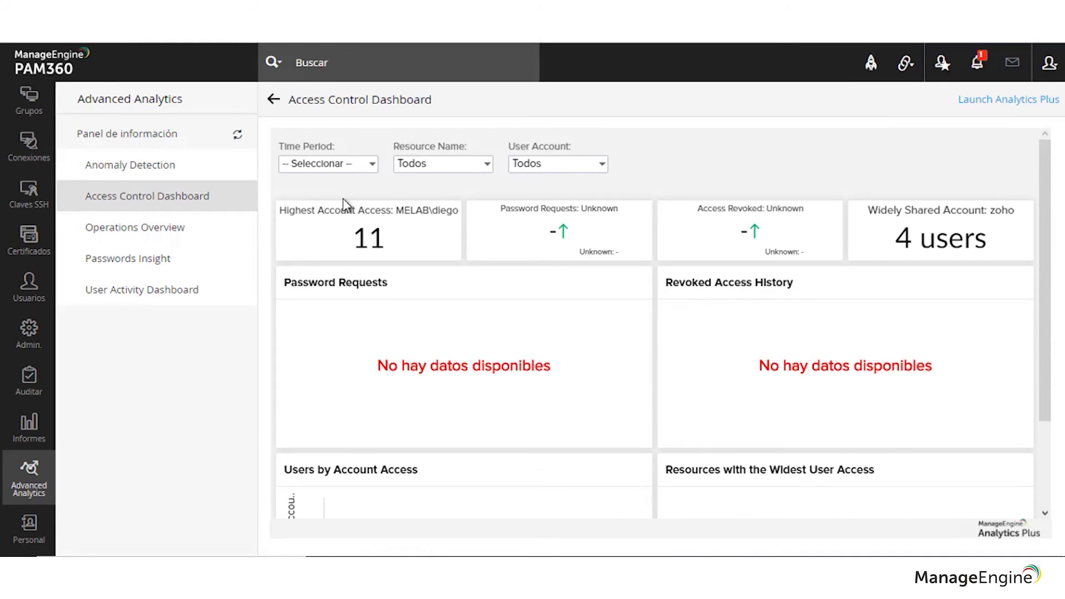
left_click(375, 248)
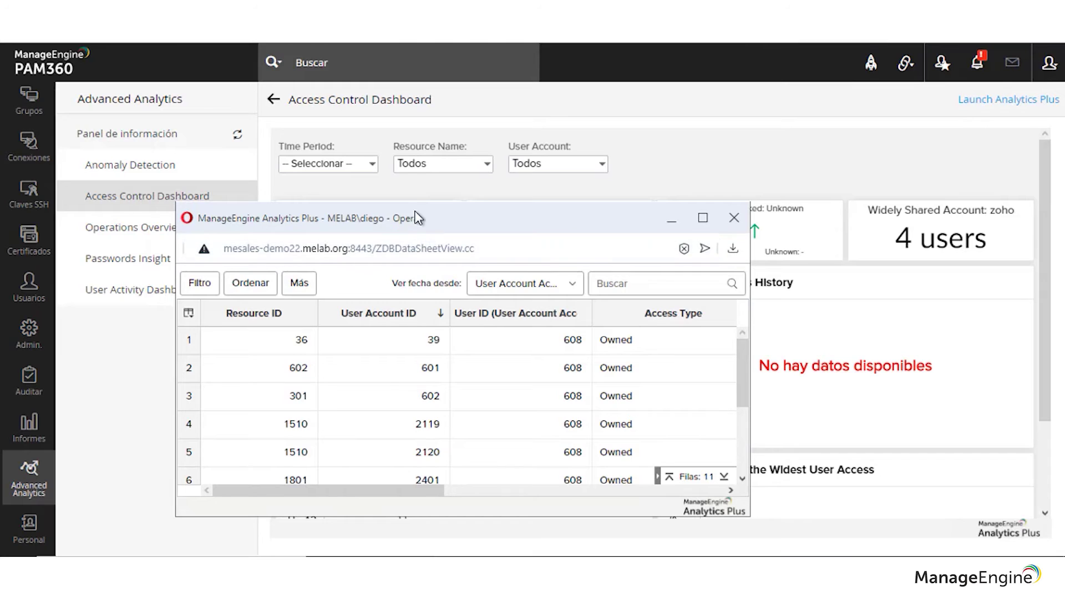
left_click_drag(417, 218, 407, 185)
left_click_drag(342, 457, 298, 466)
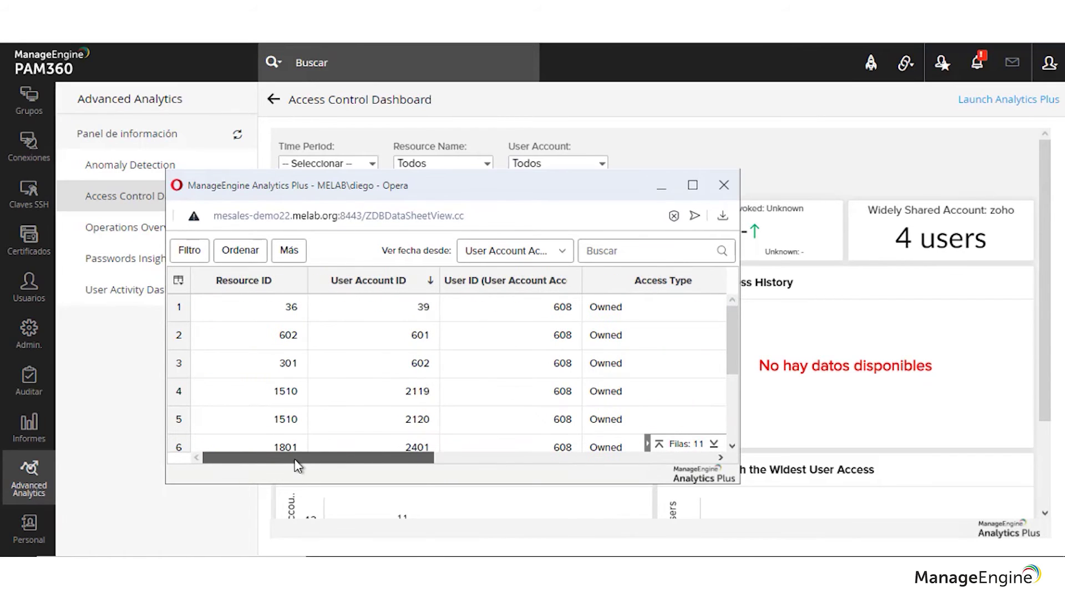
left_click(720, 179)
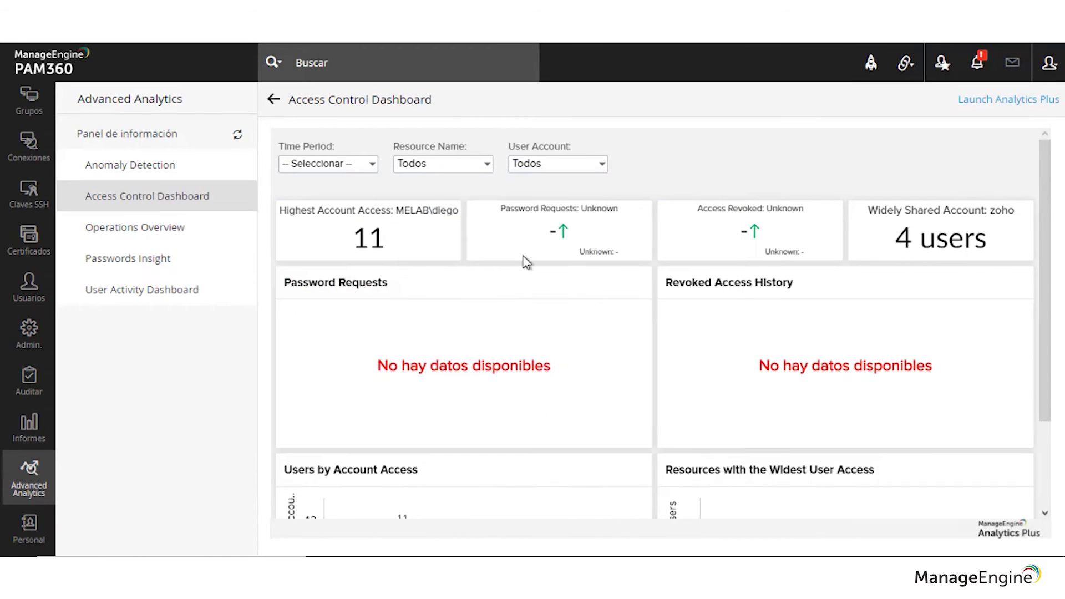
- Examine the charts of users by account access and resources with the widest user access, and open the Passwords Insight dashboard
scroll(499, 362, "down", 2)
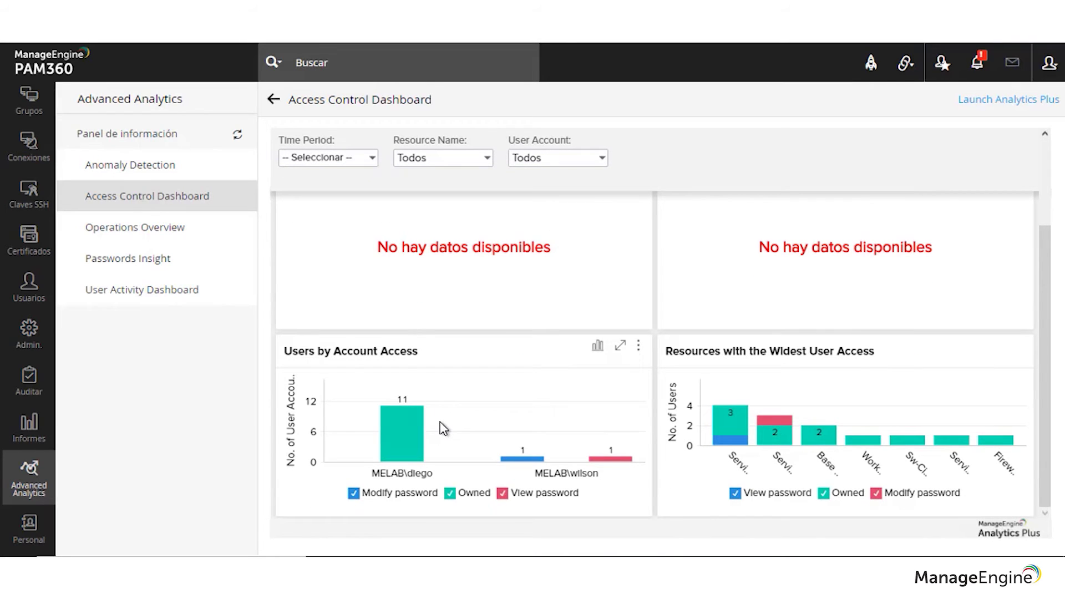
mouse_move(416, 431)
mouse_move(529, 469)
left_click(167, 261)
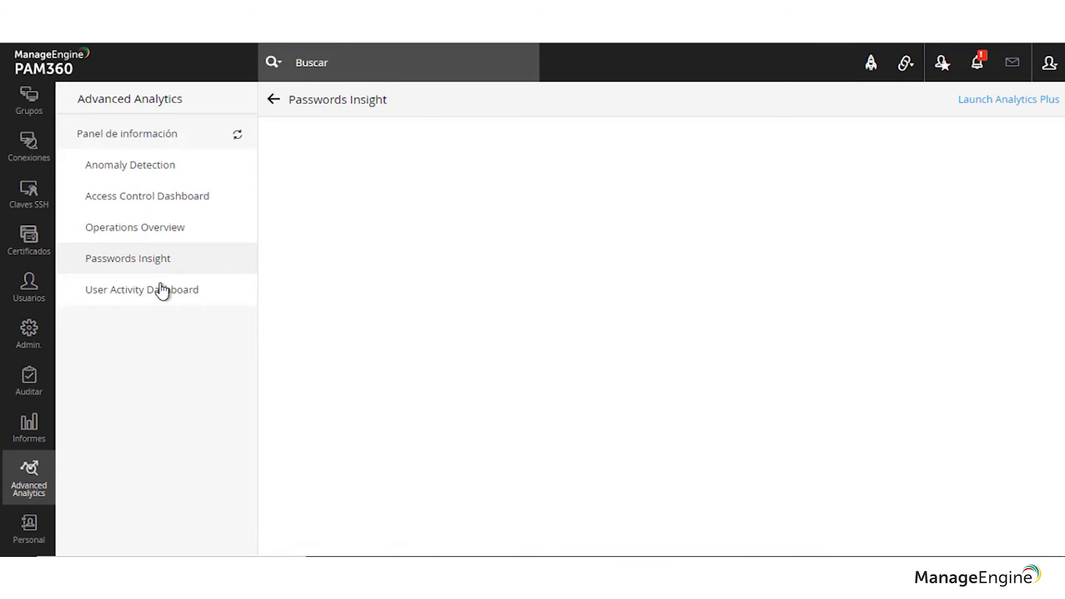
- Open the User Activity Dashboard and view its available time period ranges, keeping the current selection
left_click(161, 290)
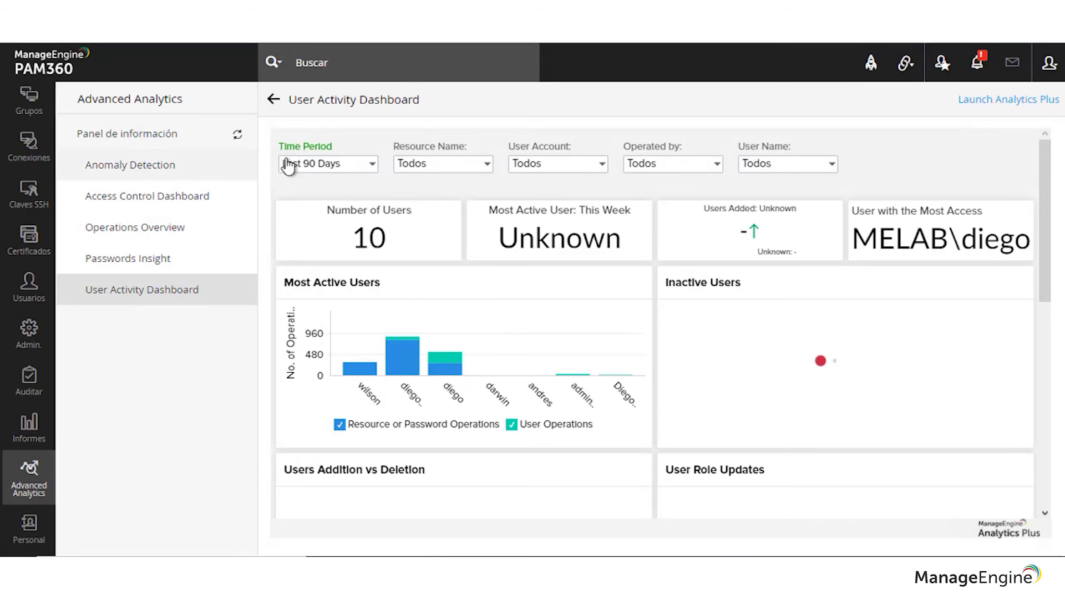
left_click(327, 166)
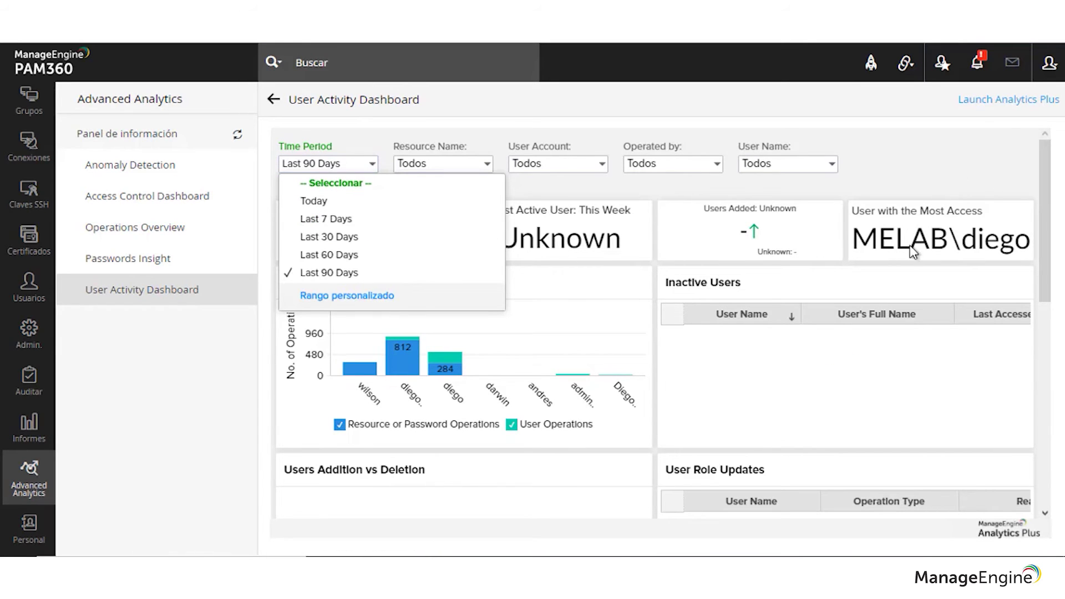
left_click(897, 173)
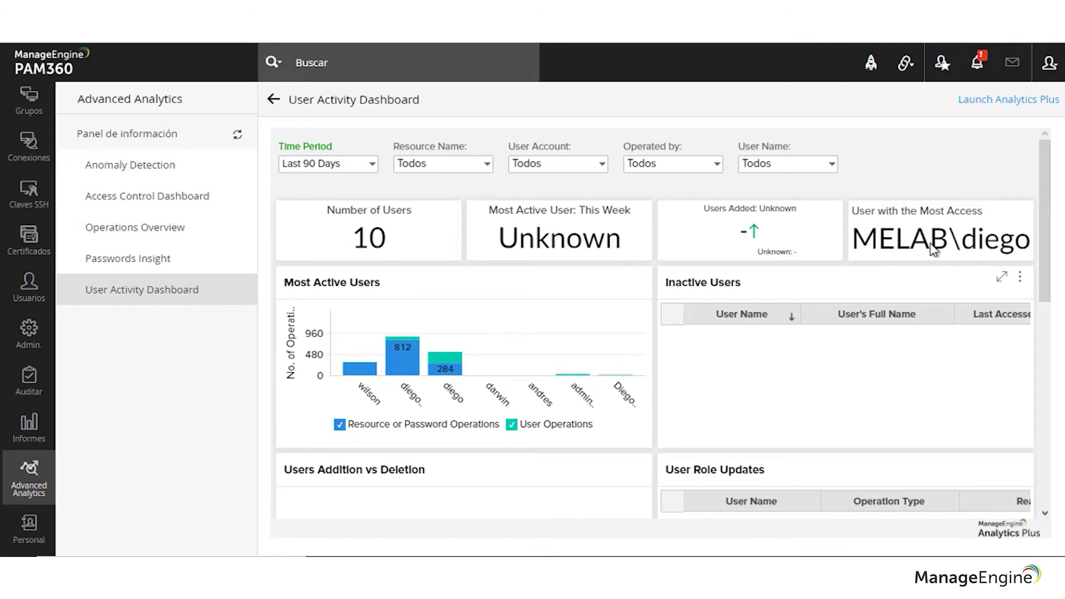
- Inspect the user records behind the Number of Users figure and close the data window
left_click(369, 238)
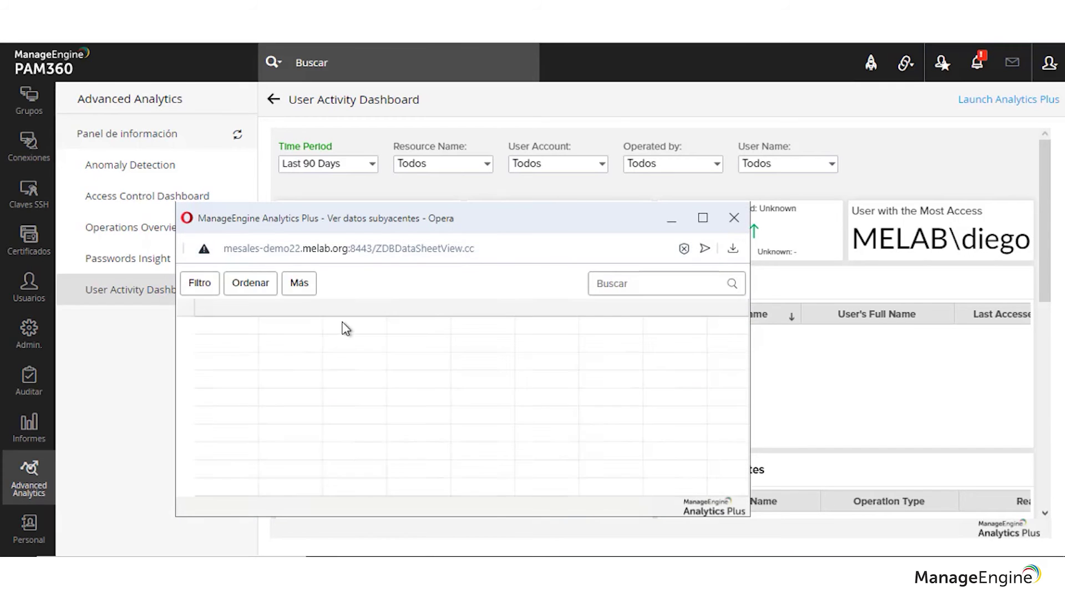
left_click_drag(420, 216, 396, 149)
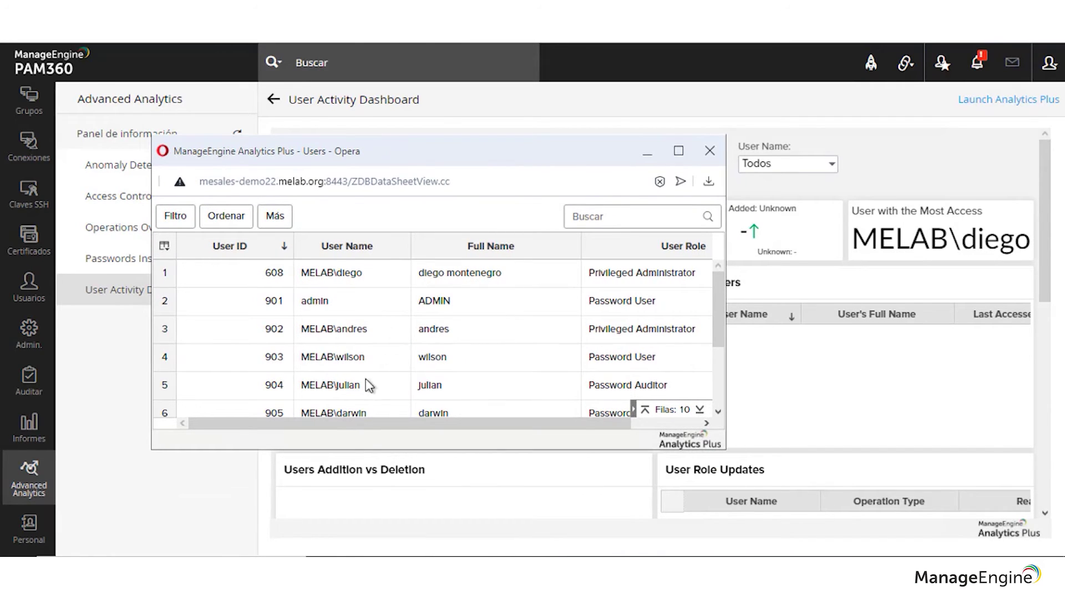
left_click_drag(345, 429, 272, 422)
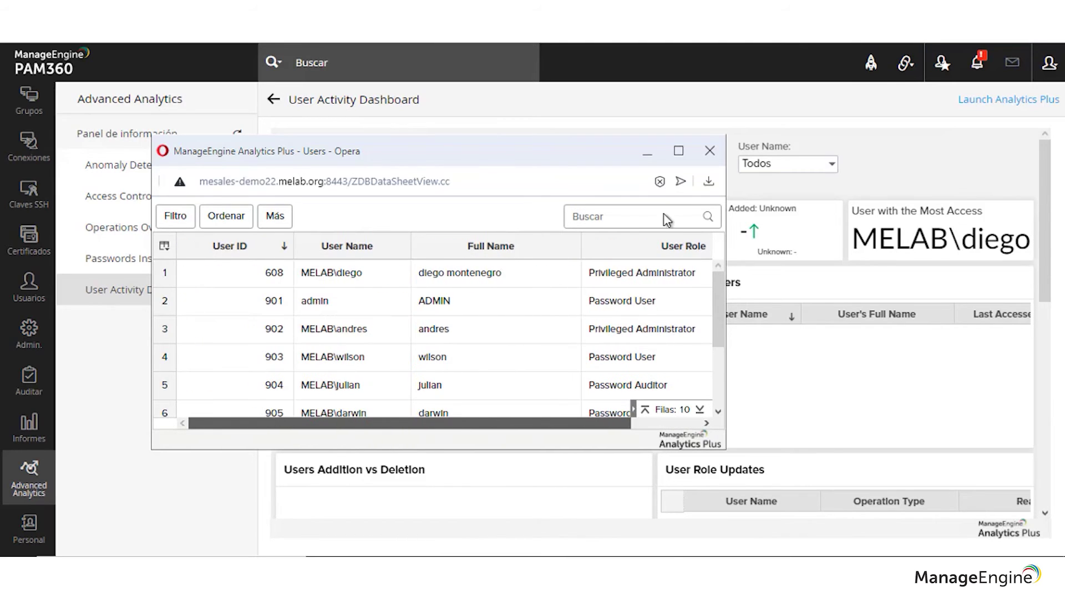
left_click(710, 150)
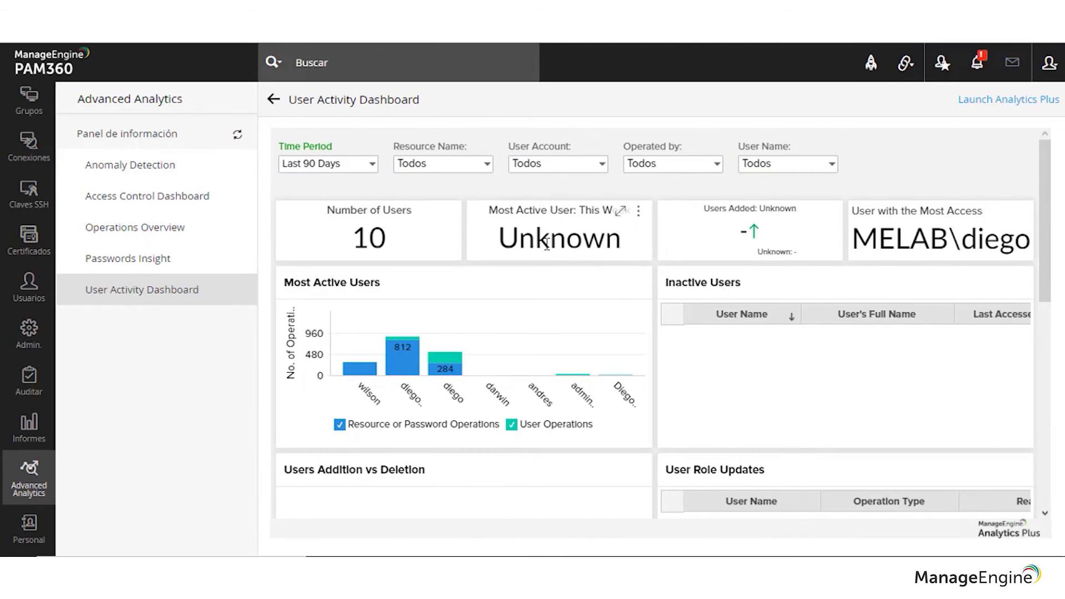
- Examine the dashboard's charts of most active users, users by account access and frequently locked out users
scroll(468, 302, "down", 5)
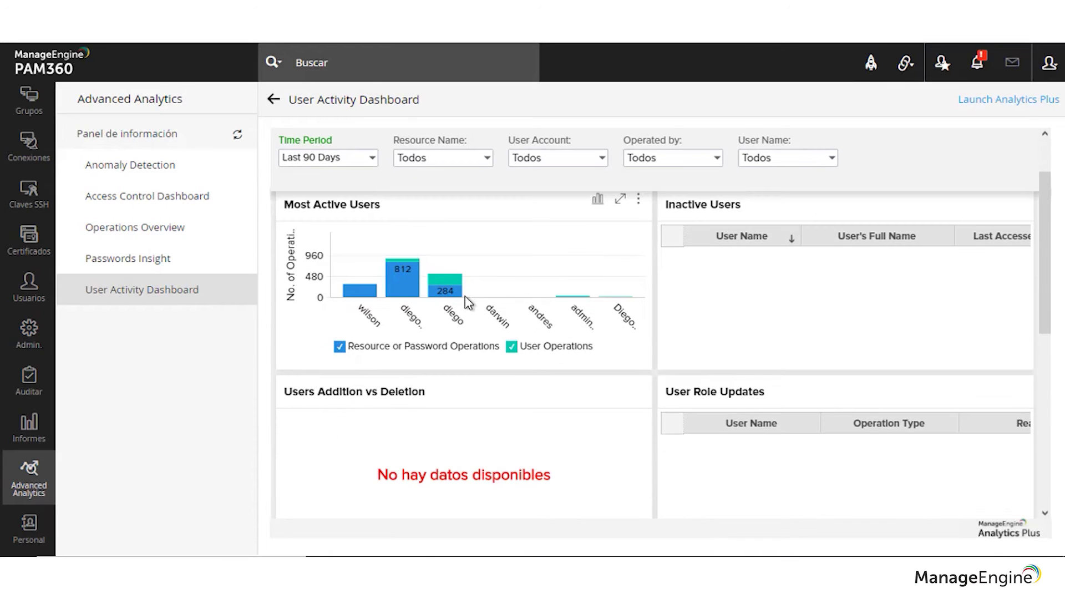
scroll(468, 302, "up", 3)
scroll(469, 303, "down", 4)
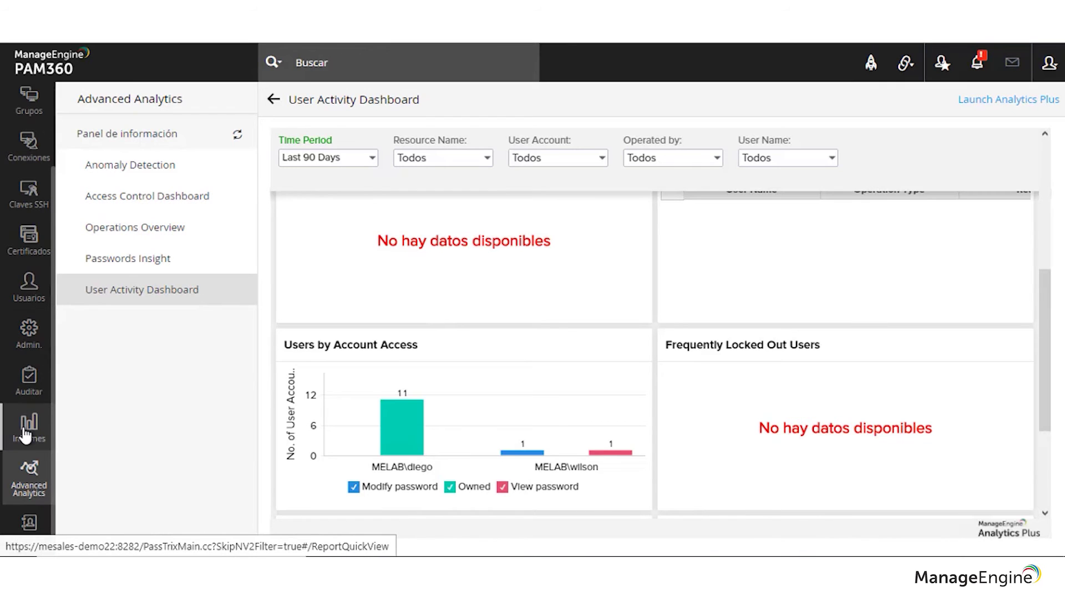
scroll(24, 247, "up", 2)
- Open the resources list, view the account details of Servidor24 and close them
left_click(28, 161)
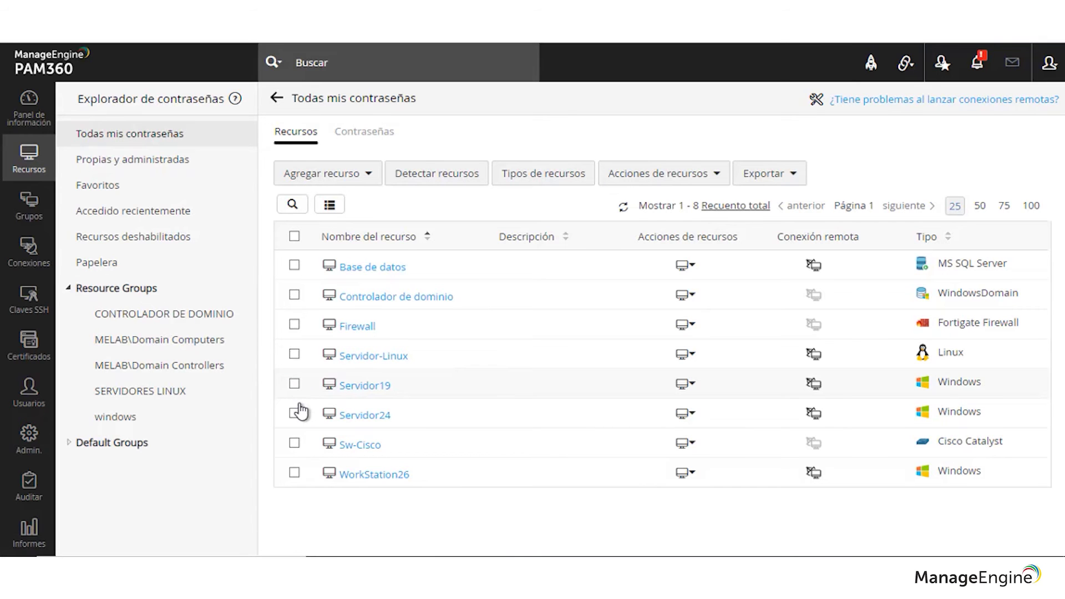
left_click(382, 416)
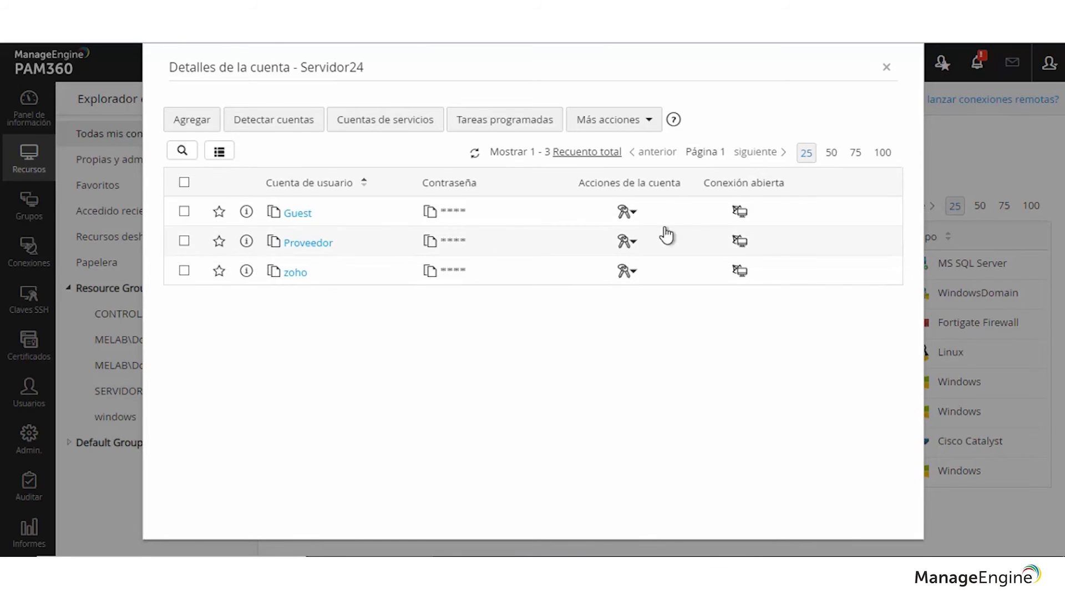
left_click(886, 67)
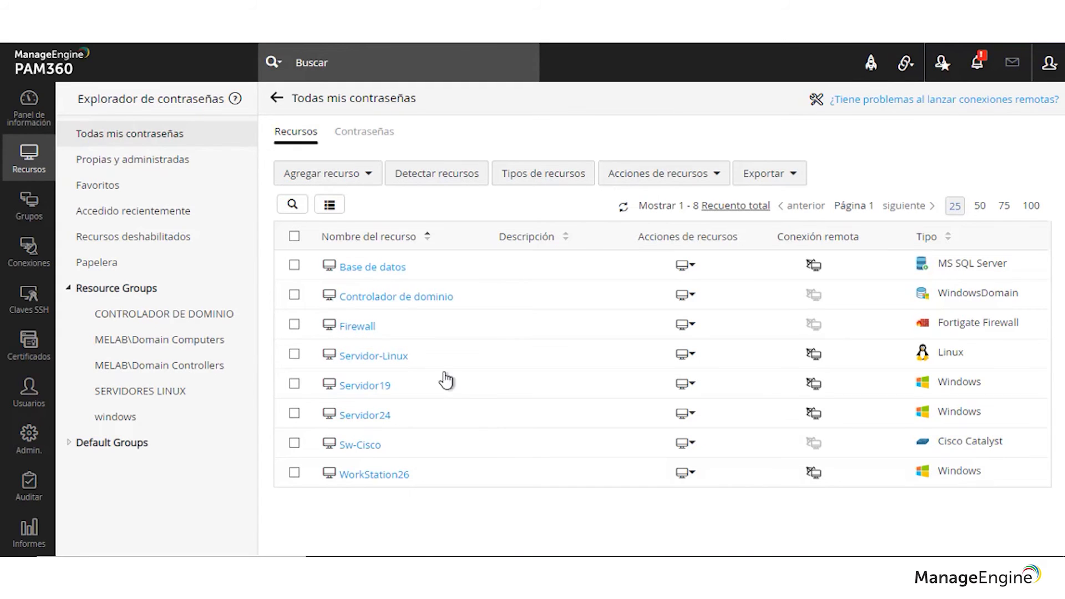
- Open the access control configuration of Servidor24 and inspect its authorized administrators
left_click(294, 415)
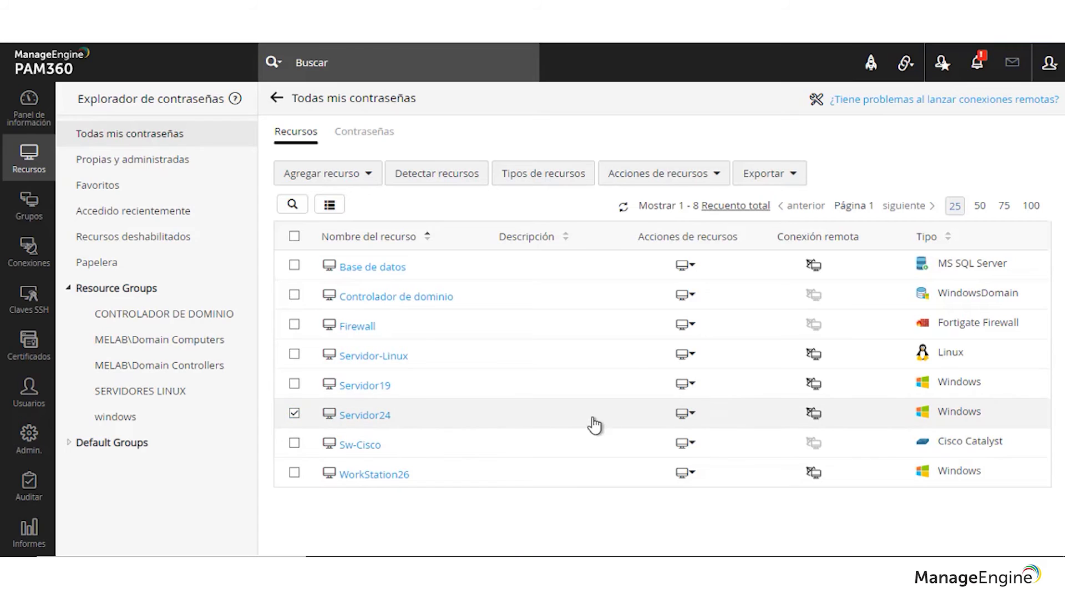
left_click(685, 415)
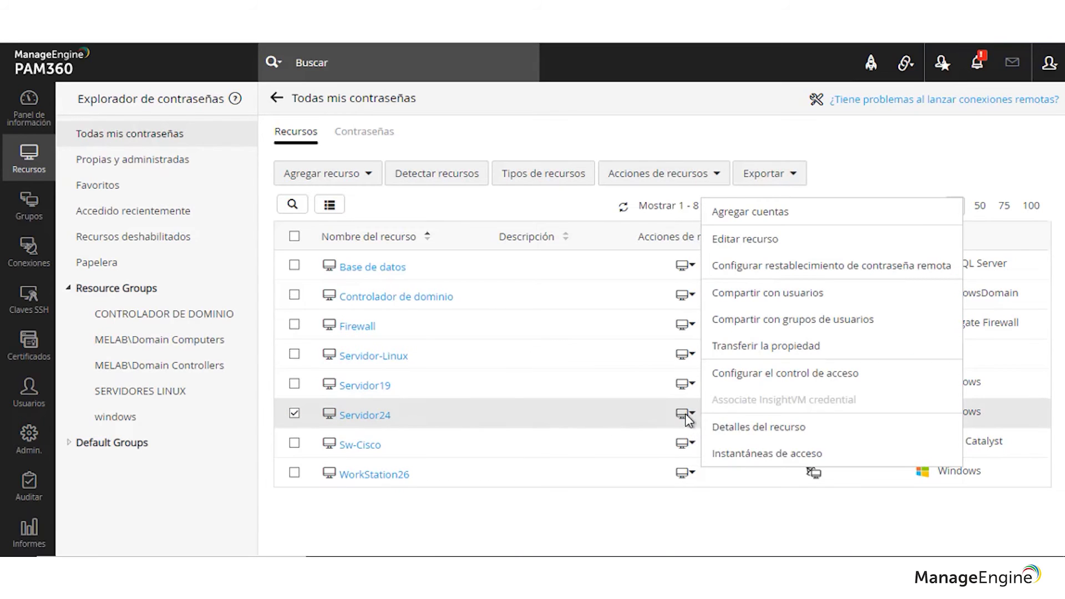
left_click(751, 381)
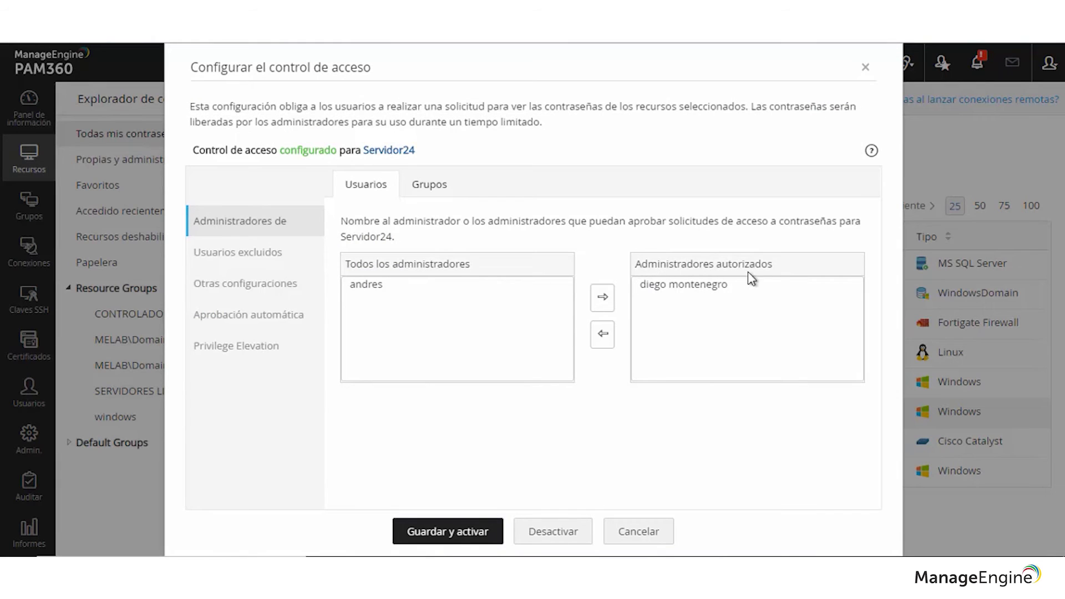
left_click(695, 295)
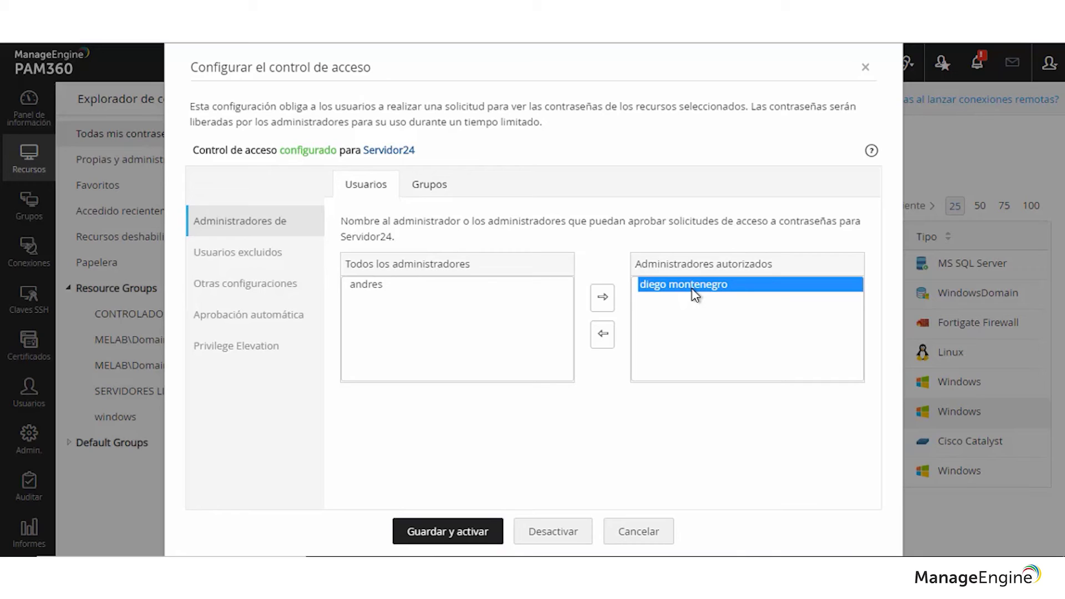
- Review the excluded users and the choices for the minimum number of approving administrators for Servidor24
left_click(269, 254)
left_click(267, 285)
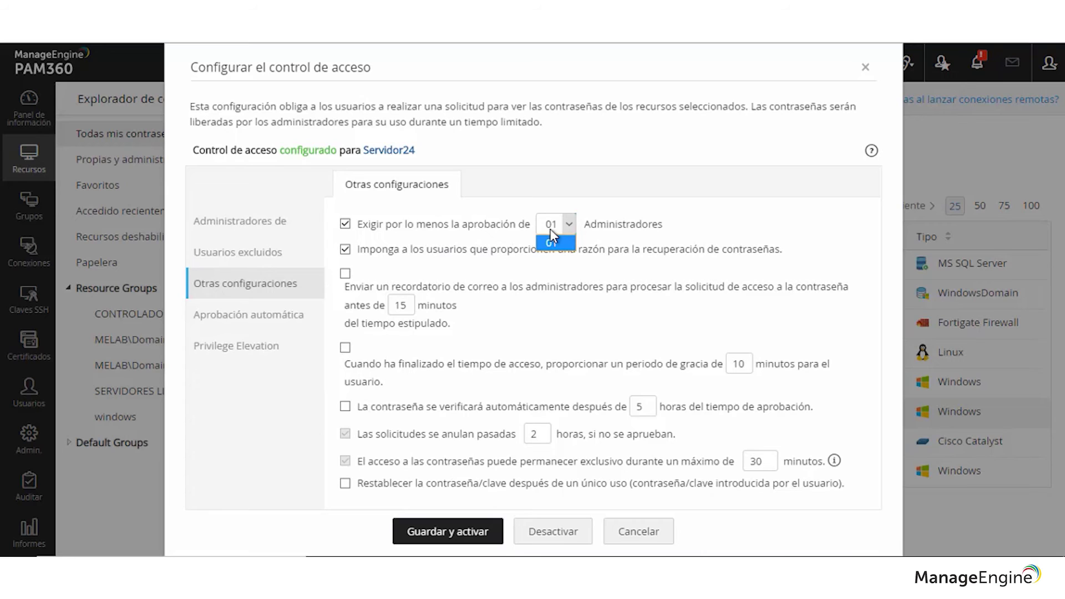
left_click(551, 230)
left_click(553, 231)
left_click(551, 228)
- Review the reset-after-single-use option and Privilege Elevation settings of Servidor24, and close the access control configuration without saving
left_click(389, 488)
left_click(448, 488)
left_click(247, 348)
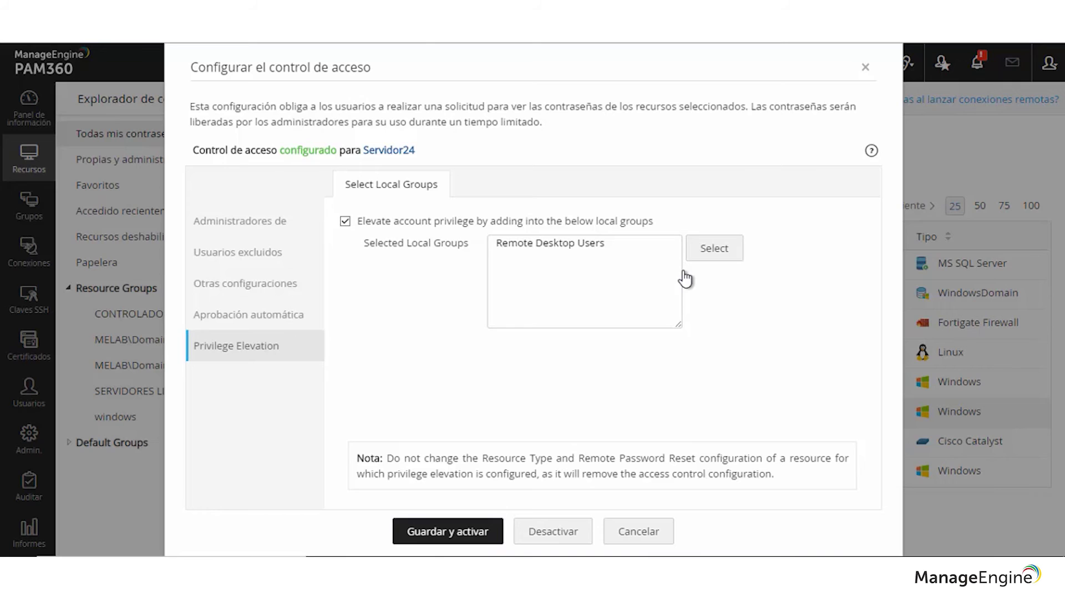
left_click(857, 75)
- Open the main dashboard, view the keys dashboard and return to the passwords dashboard
left_click(29, 105)
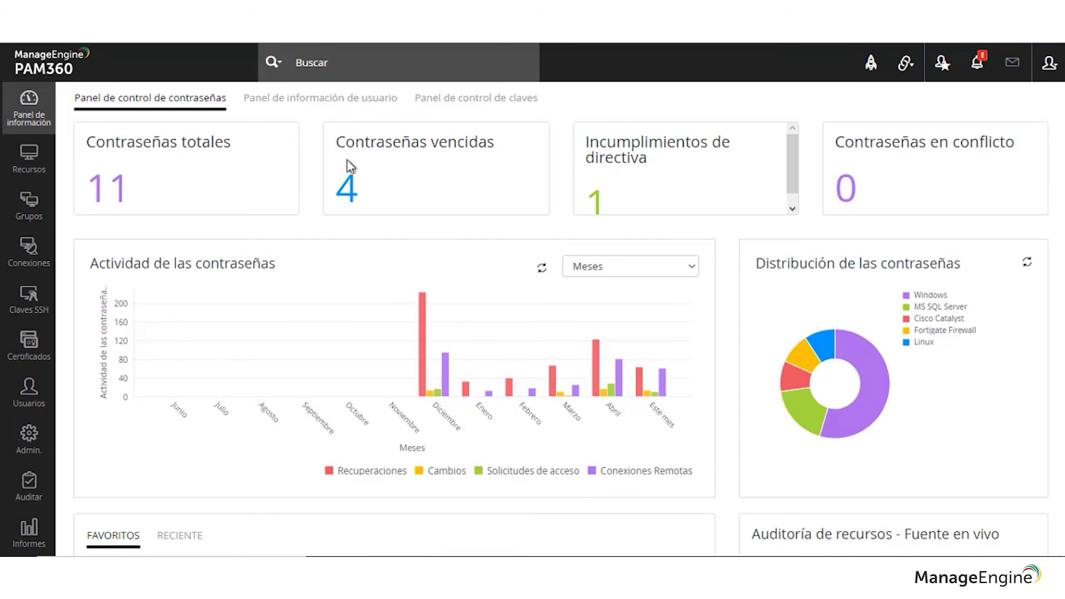
left_click(476, 106)
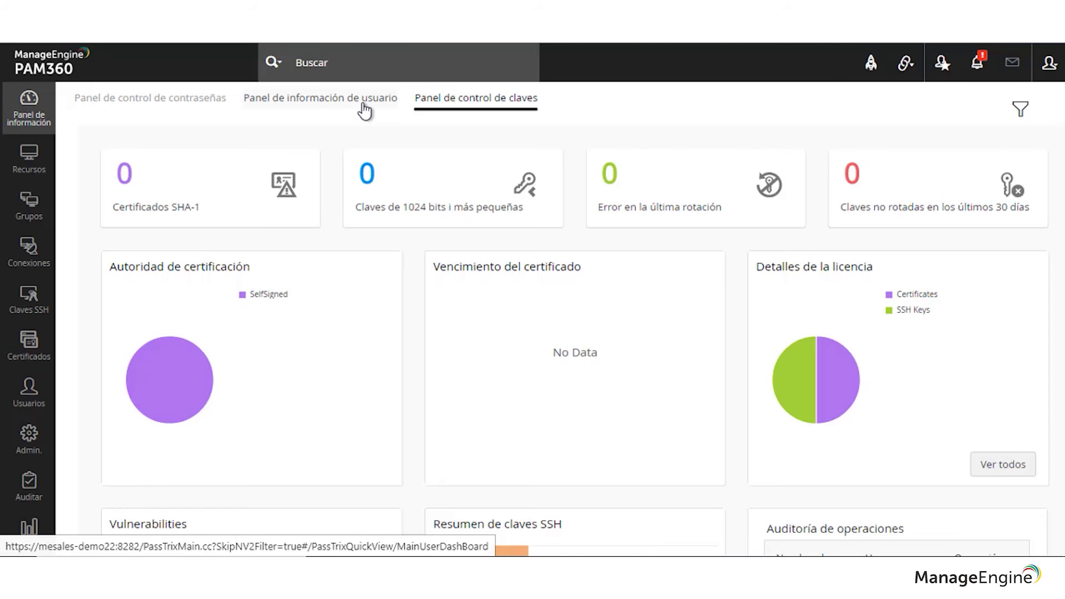
left_click(206, 108)
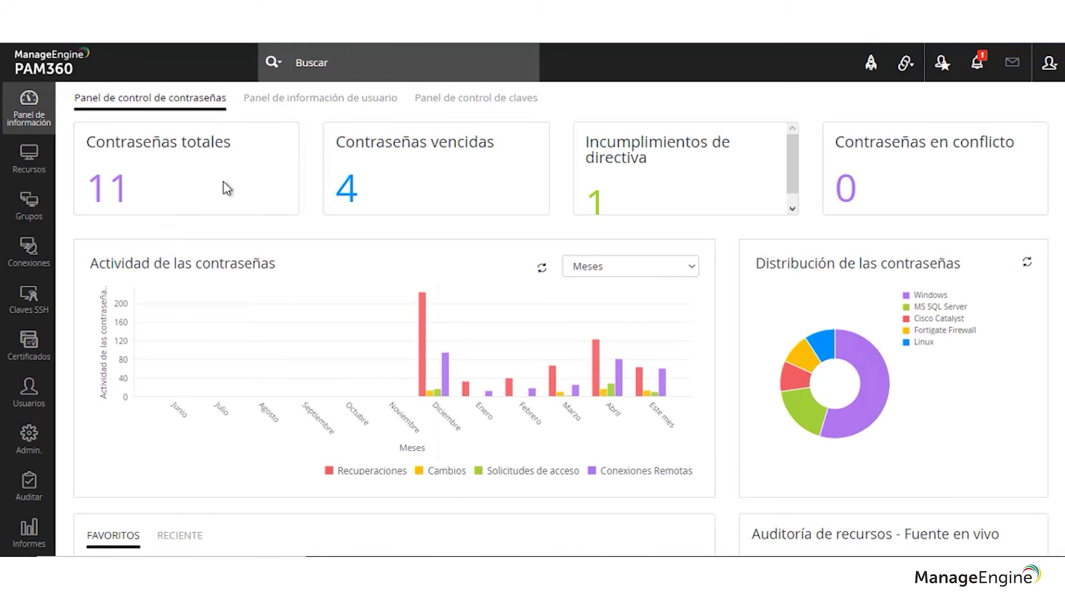
- Review the resource lists behind the total passwords and expired passwords figures, closing each one
left_click(104, 197)
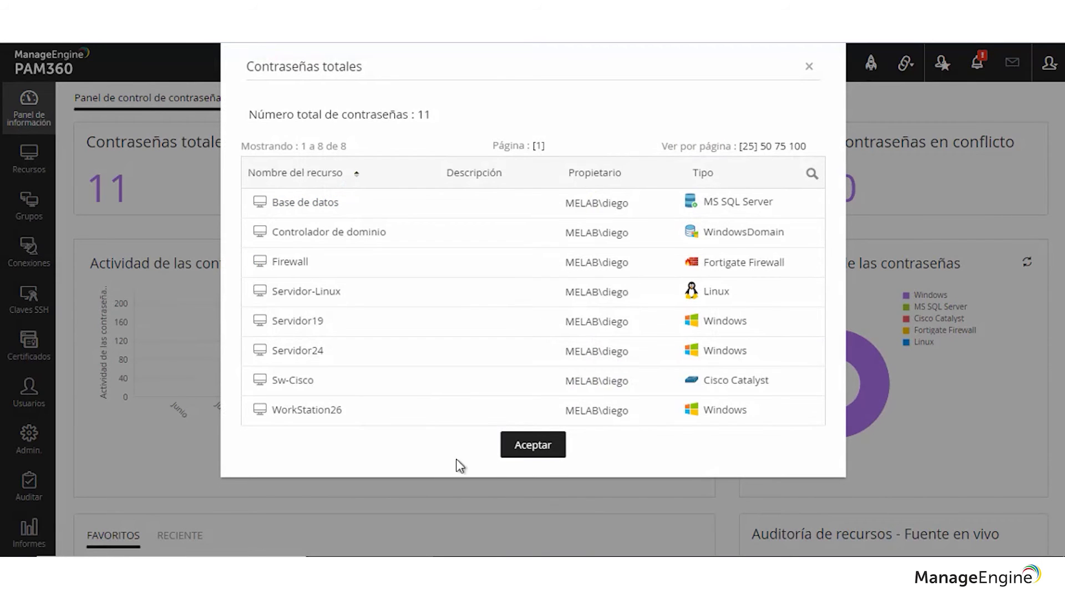
left_click(519, 441)
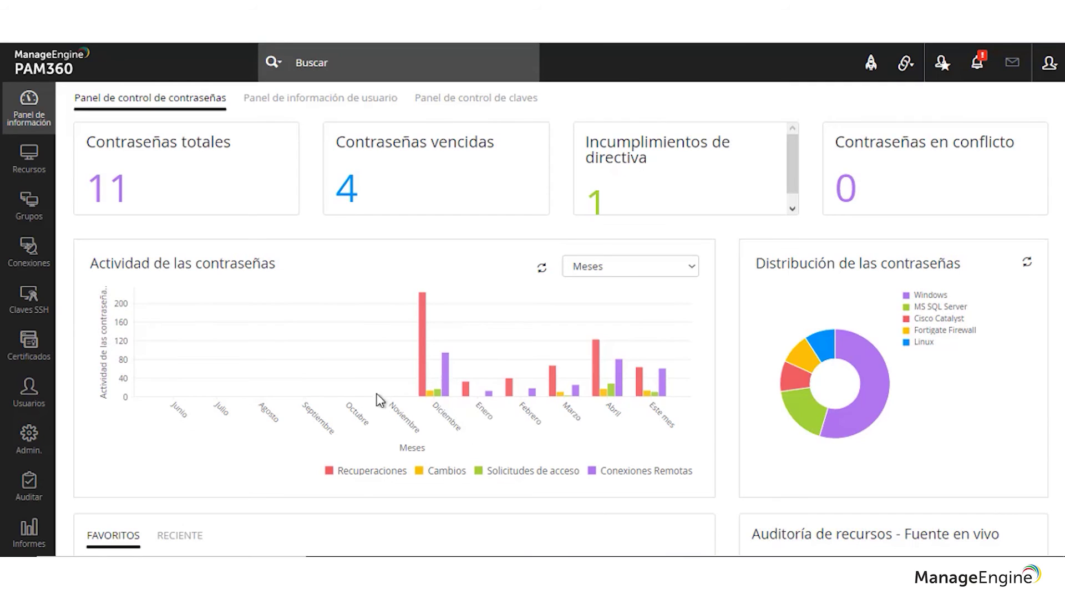
left_click(348, 203)
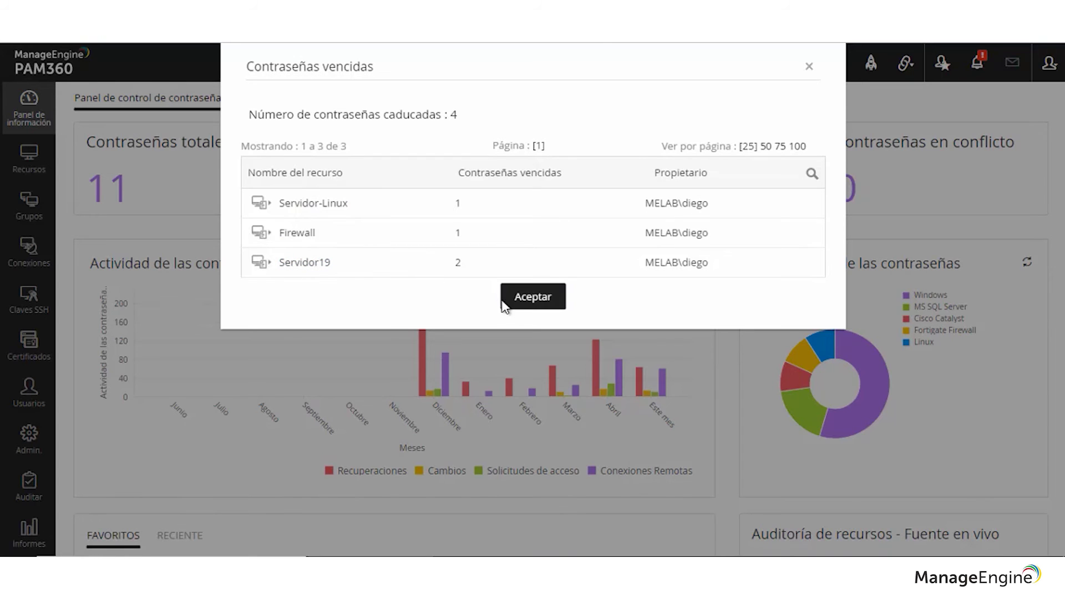
left_click(520, 302)
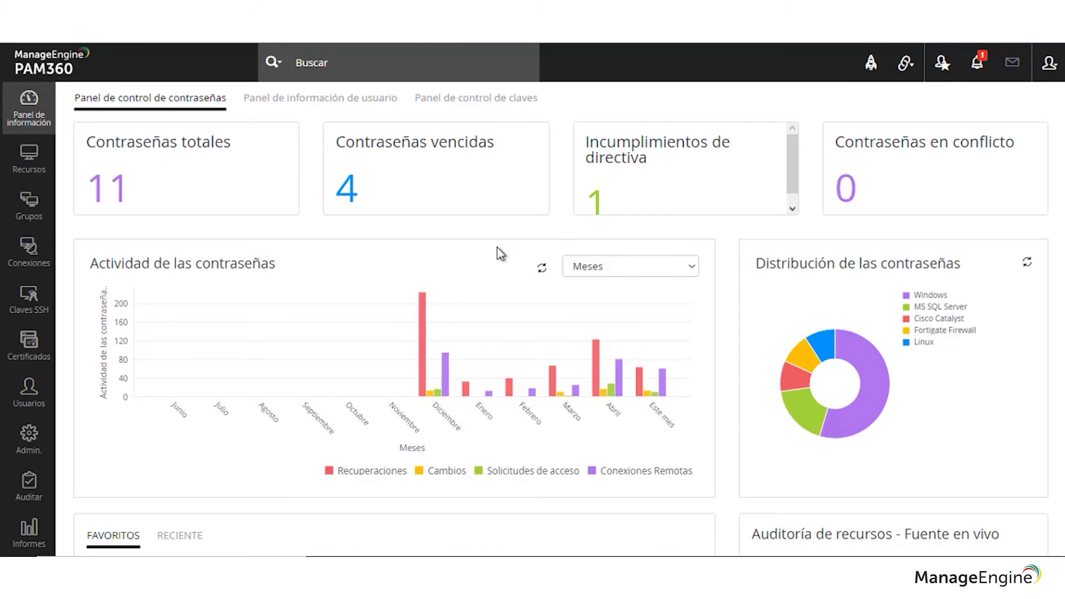
- Review the resources with non-compliant passwords behind the policy violations figure and close the list
left_click(597, 212)
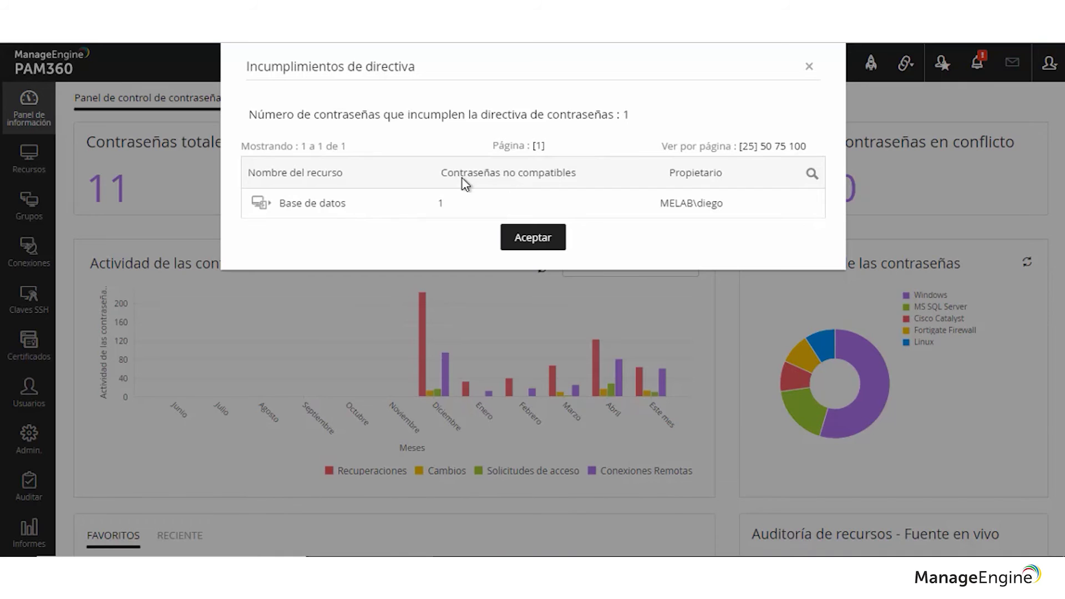
left_click_drag(460, 177, 581, 177)
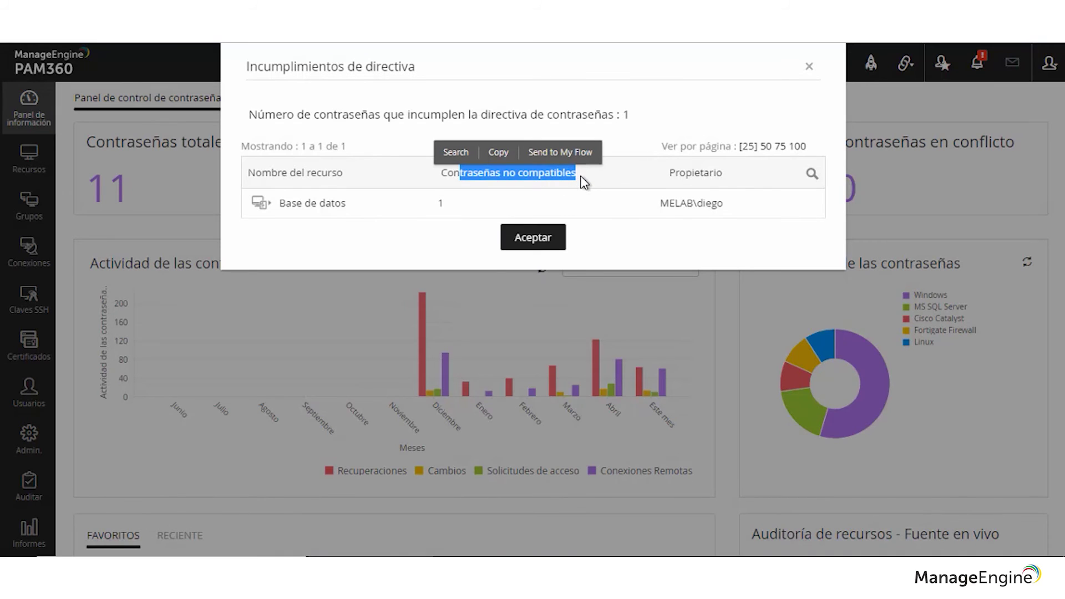
left_click(589, 180)
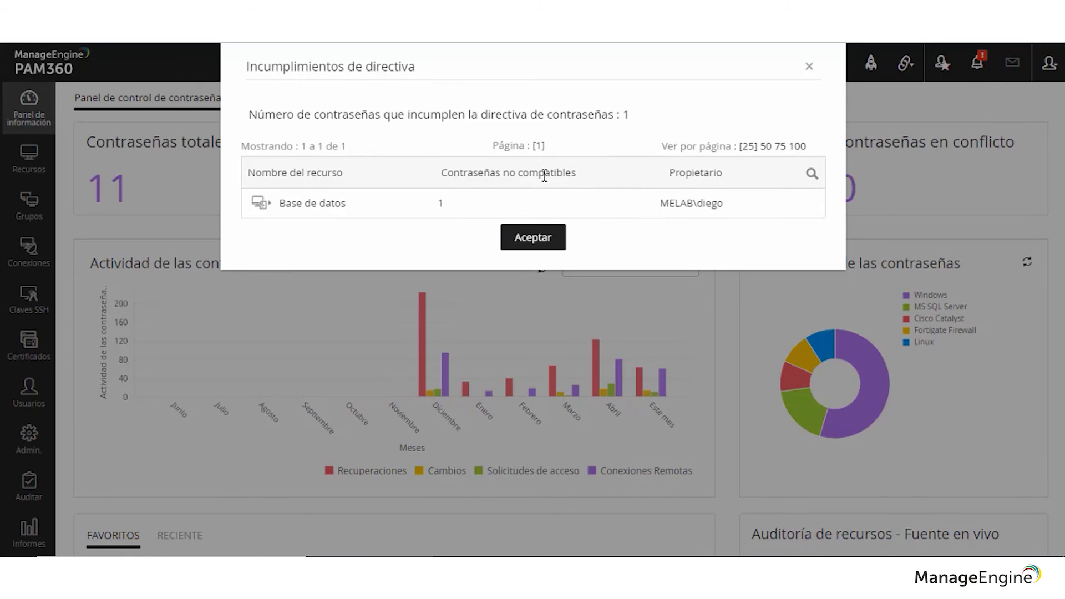
left_click(533, 239)
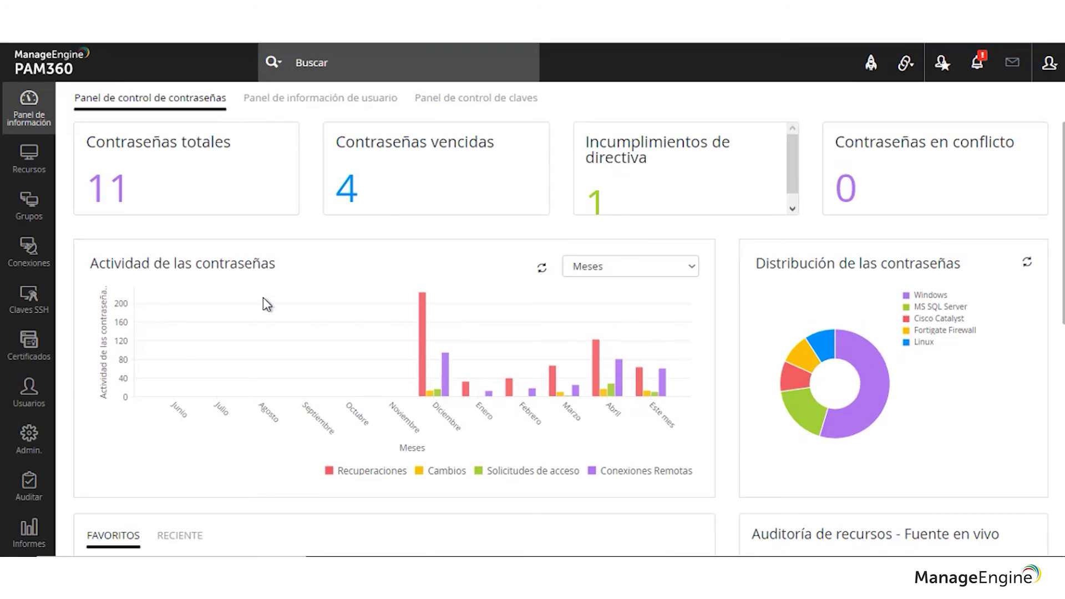
- View the password activity chart's time unit options and examine its password retrieval bars by month
left_click(612, 265)
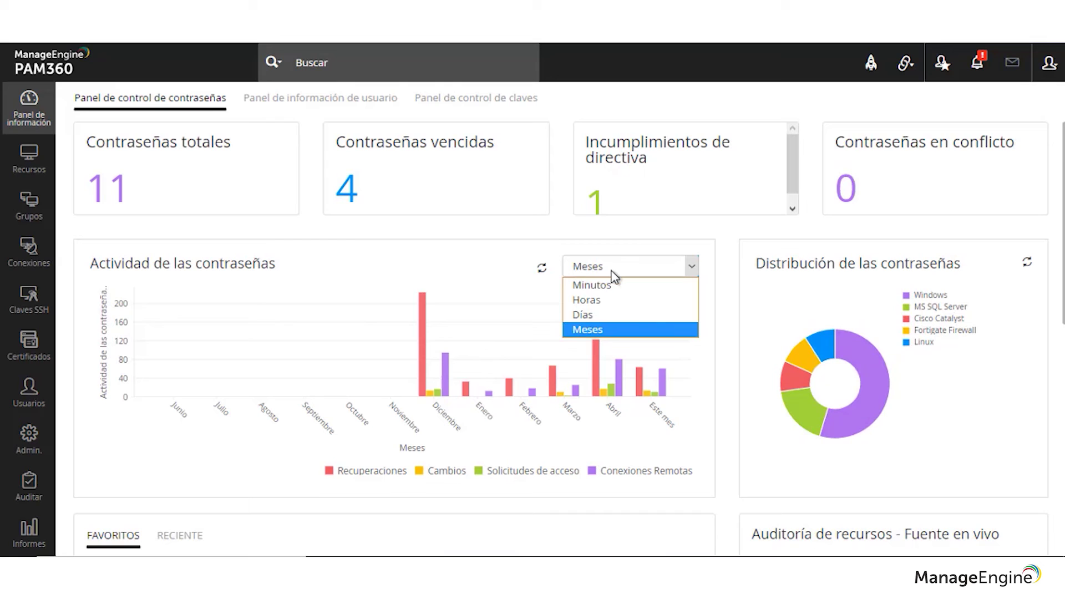
left_click(482, 261)
scroll(499, 333, "down", 1)
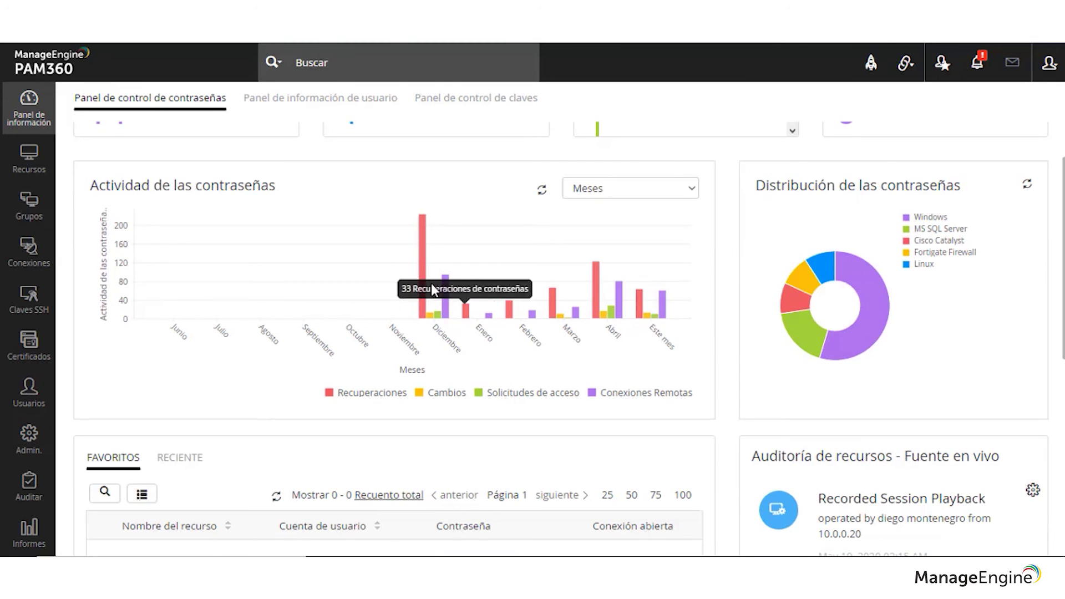
mouse_move(422, 279)
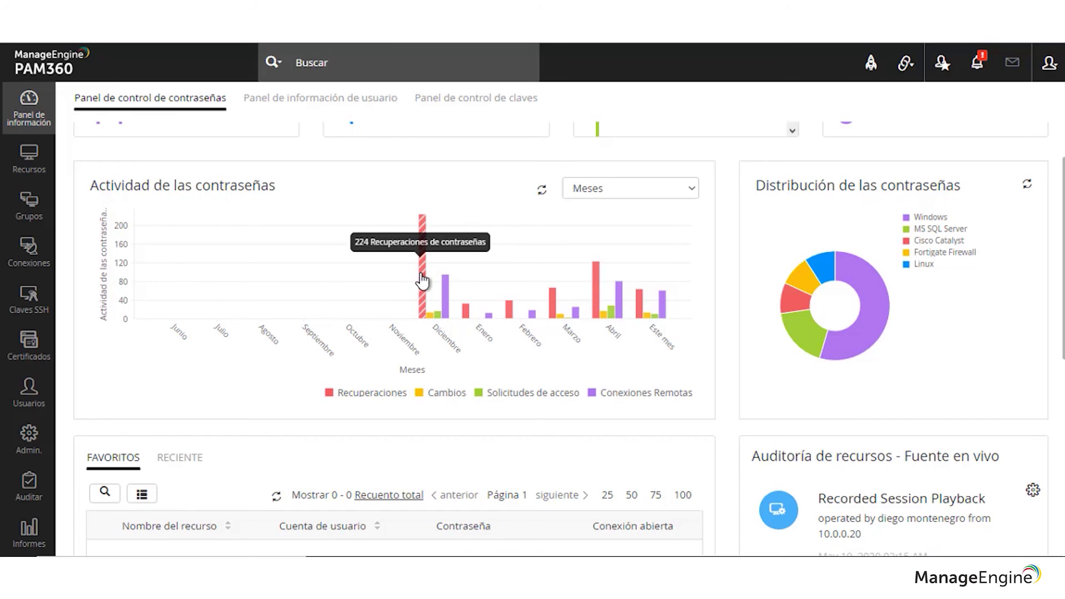
mouse_move(669, 295)
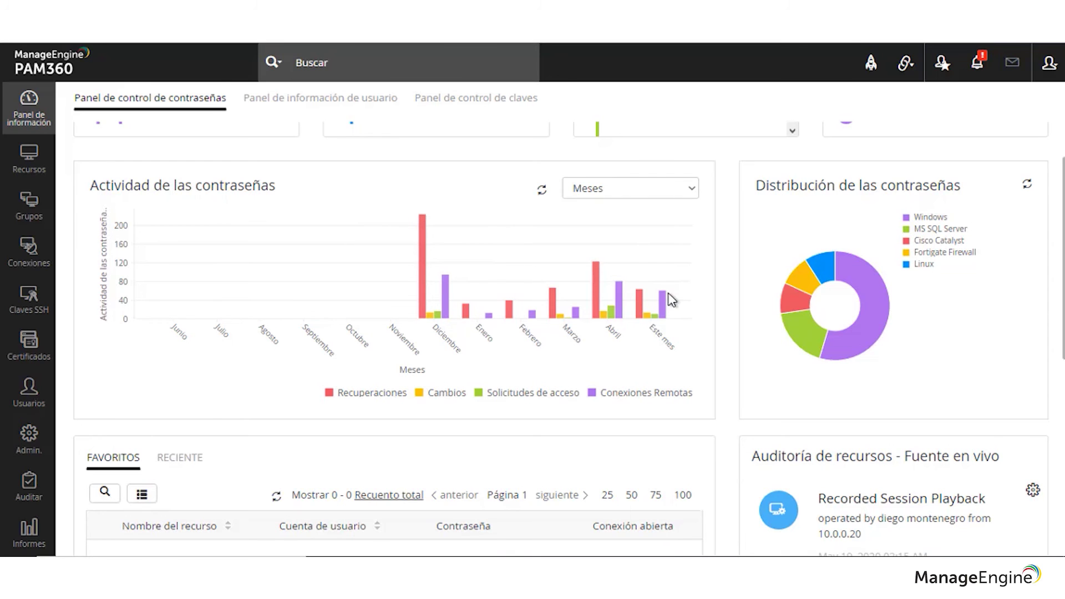
- Review the favorites, active exclusive sessions and live resource audit feed on the passwords dashboard
scroll(604, 299, "down", 3)
scroll(607, 301, "down", 2)
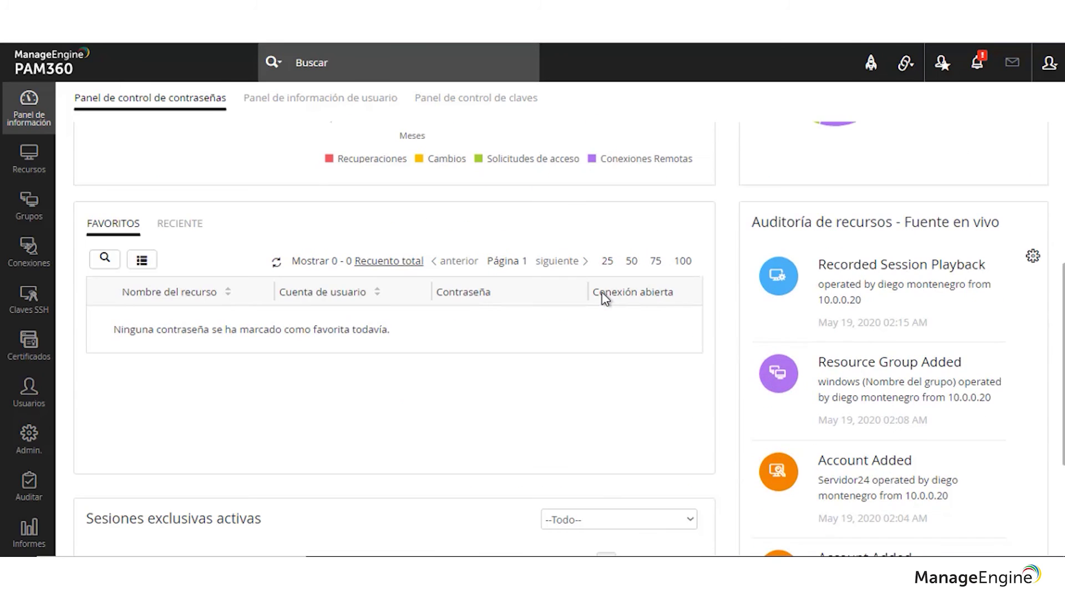
scroll(614, 302, "down", 1)
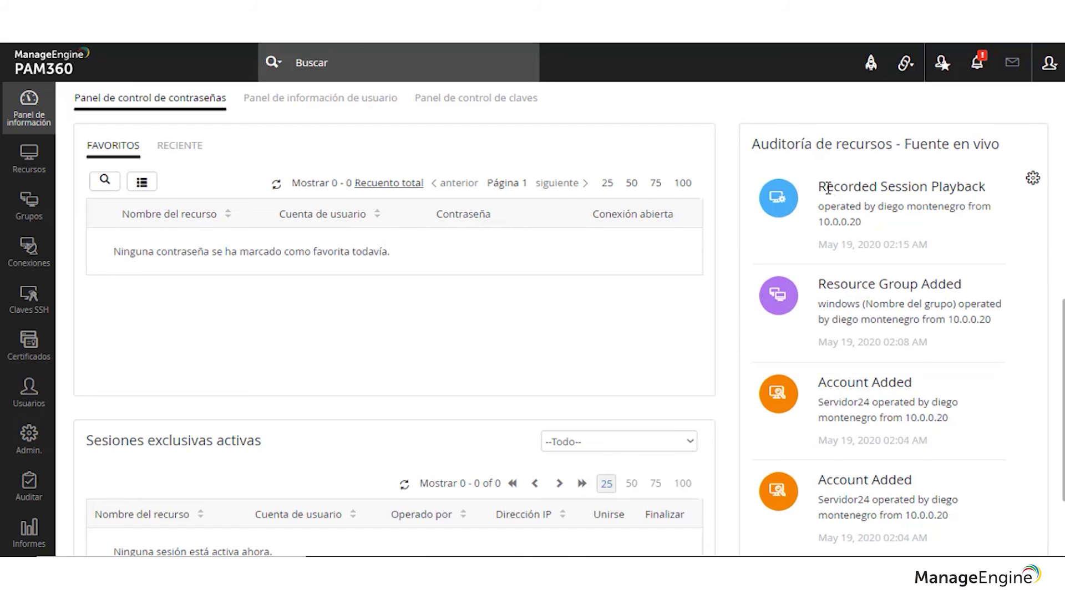
- Examine the session playback, resource group and account entries in the live resource audit feed
left_click_drag(832, 190, 943, 201)
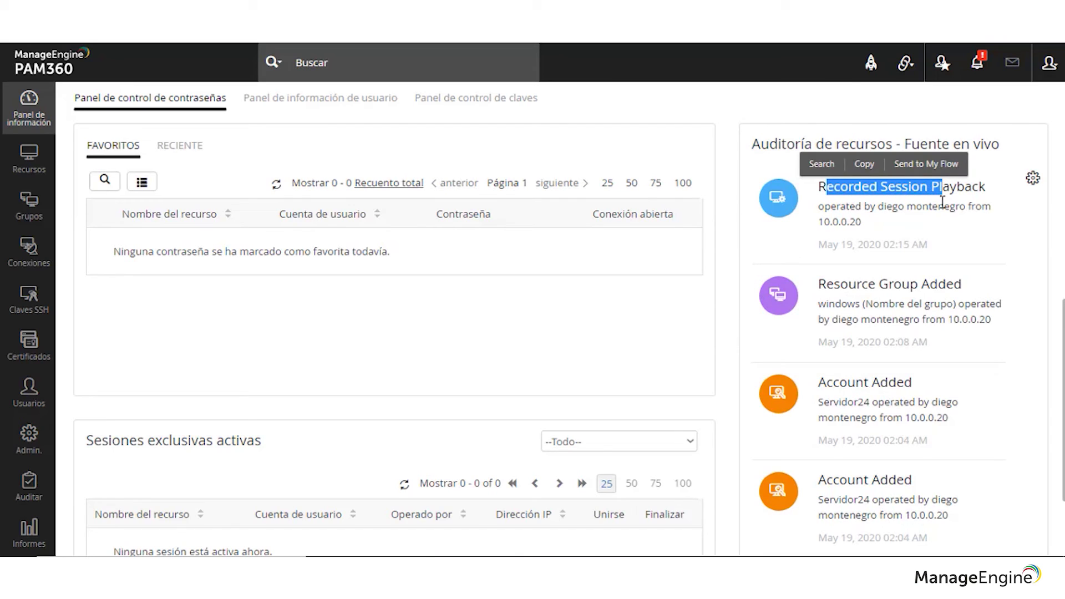
double_click(913, 284)
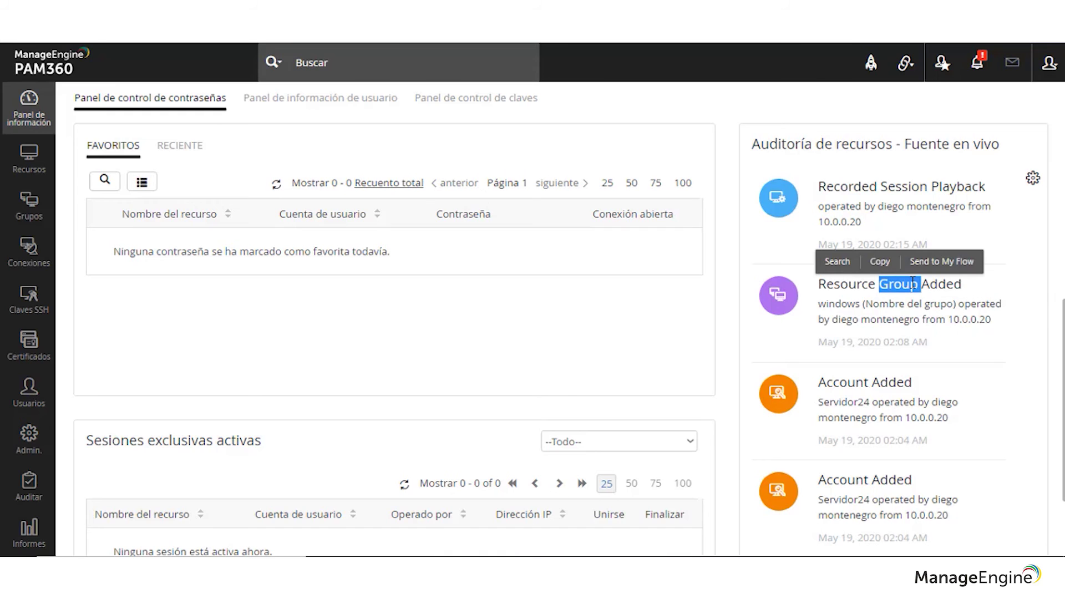
scroll(886, 302, "down", 2)
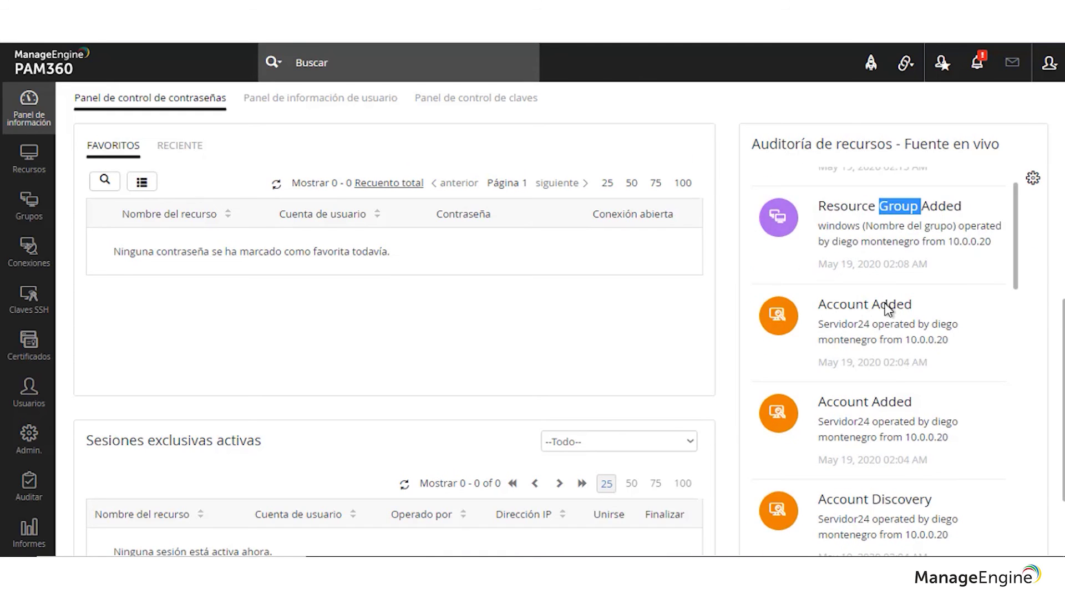
scroll(886, 305, "up", 8)
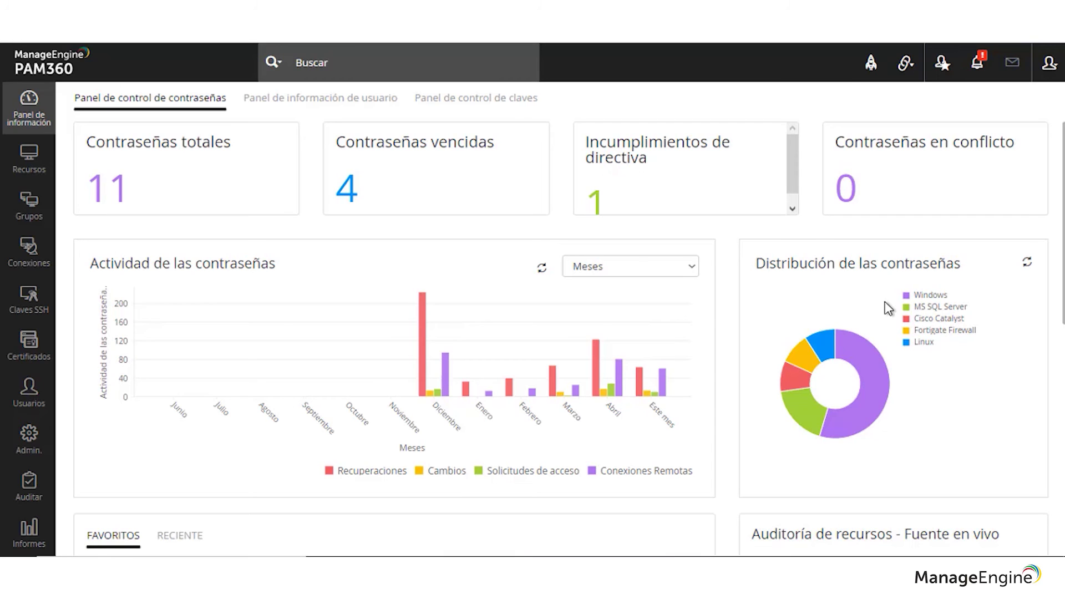
- Search the administration settings for "integra" and open the ManageEngine product integrations page
left_click(36, 442)
scroll(245, 348, "down", 3)
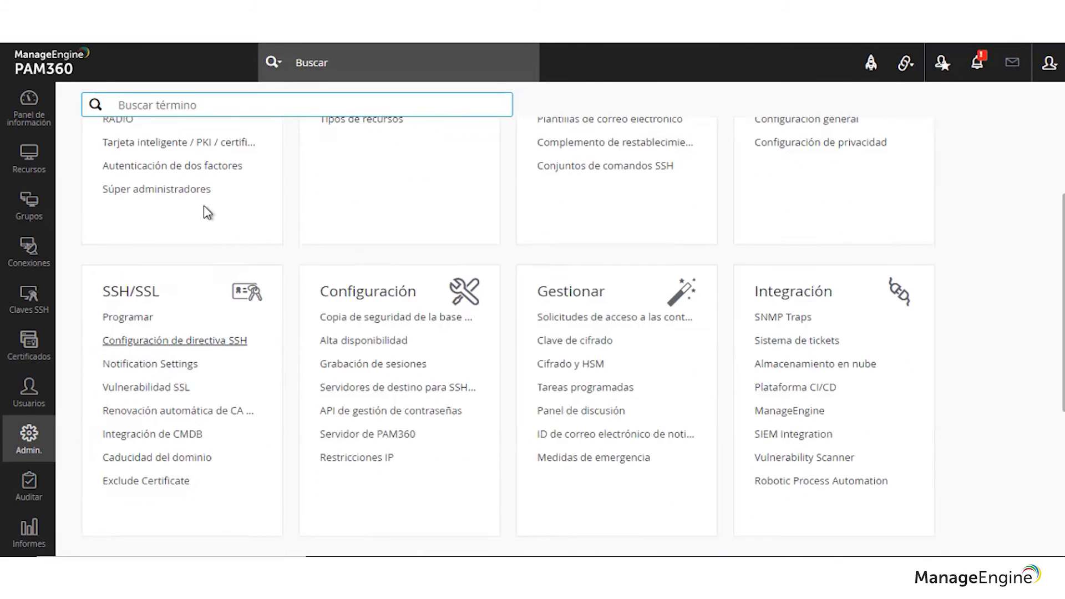
type("inter")
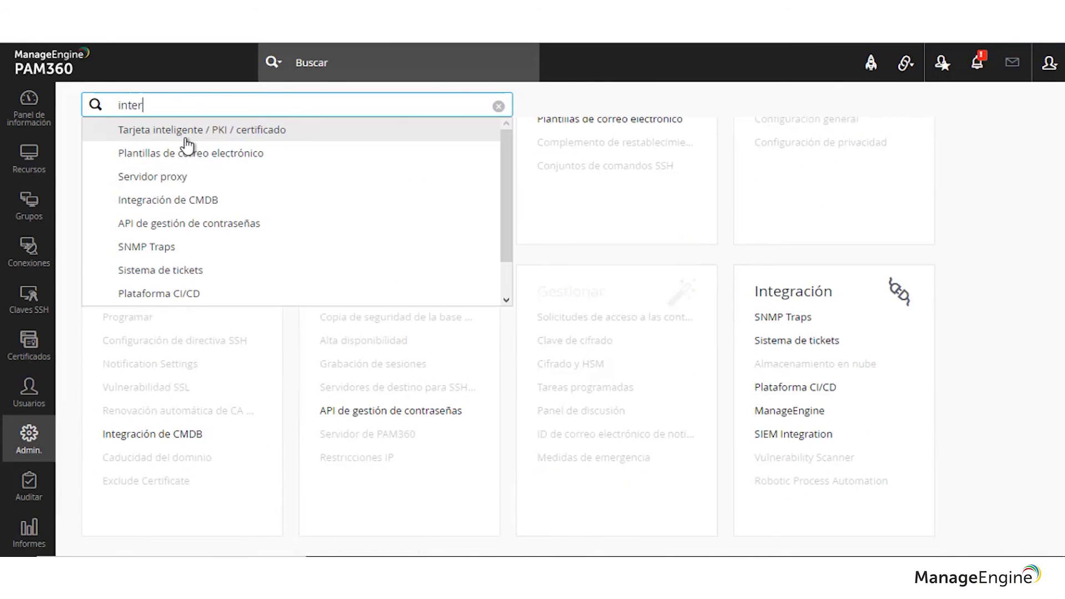
key("BackSpace")
key("BackSpace")
key("BackSpace")
type("tegra")
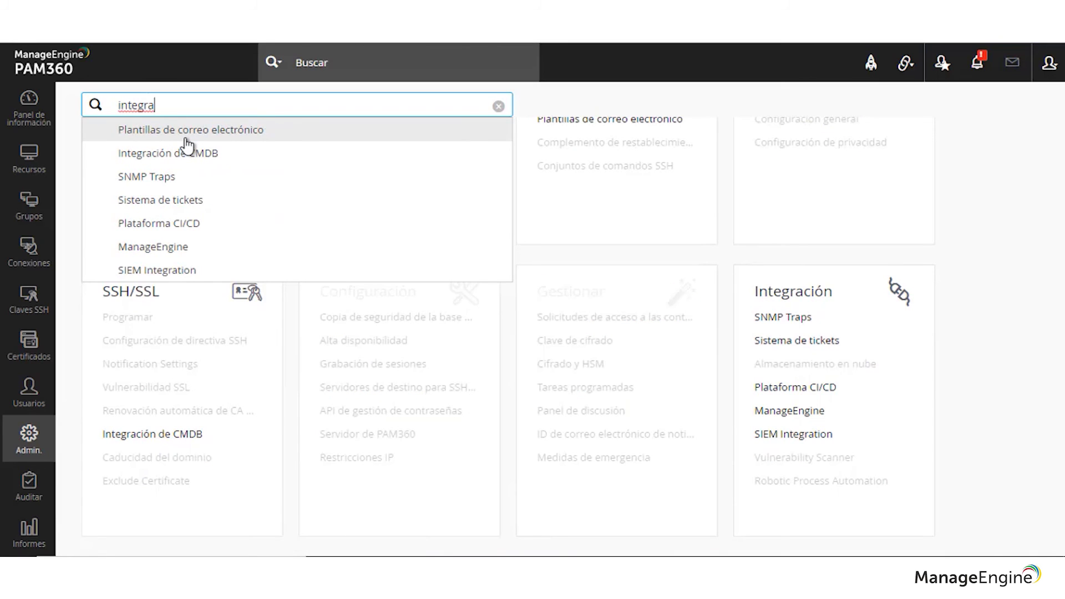
left_click(164, 248)
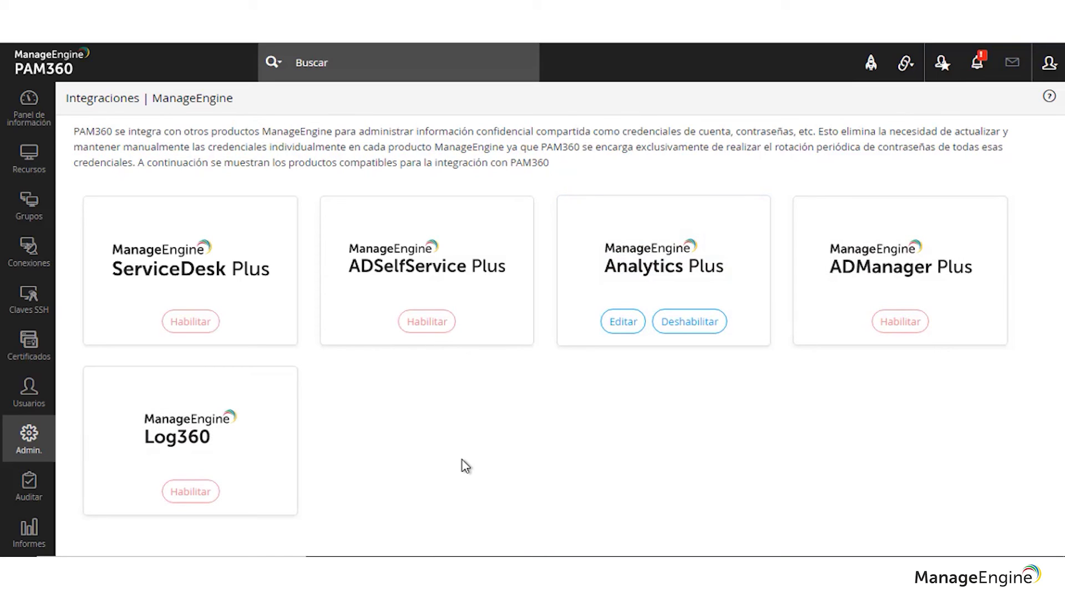
- Open the Vulnerability Scanner integration page from the administration settings to view the supported services
left_click(12, 444)
scroll(725, 422, "down", 3)
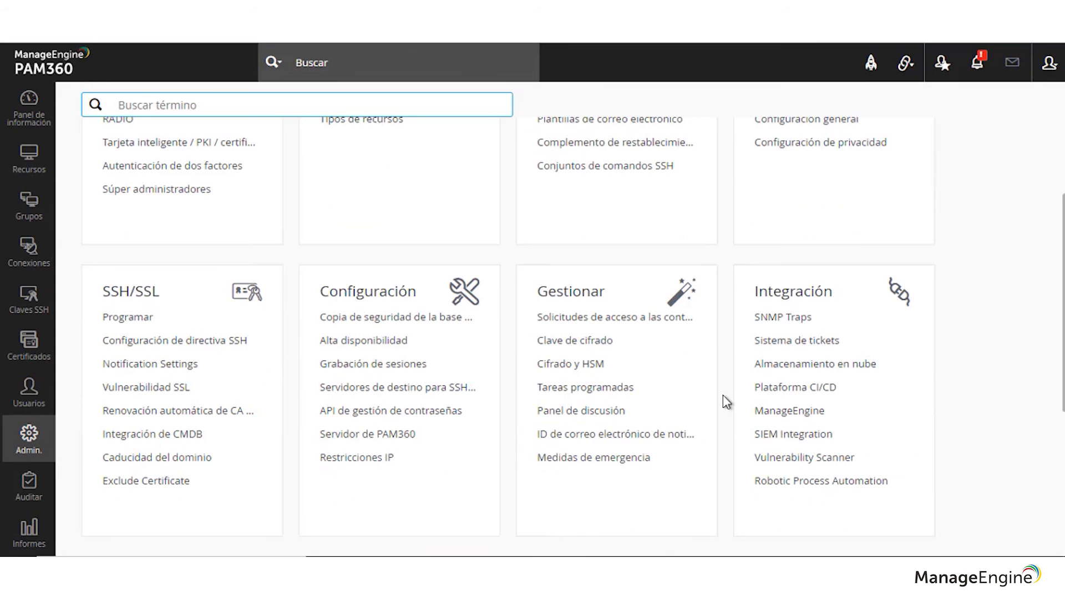
left_click(804, 457)
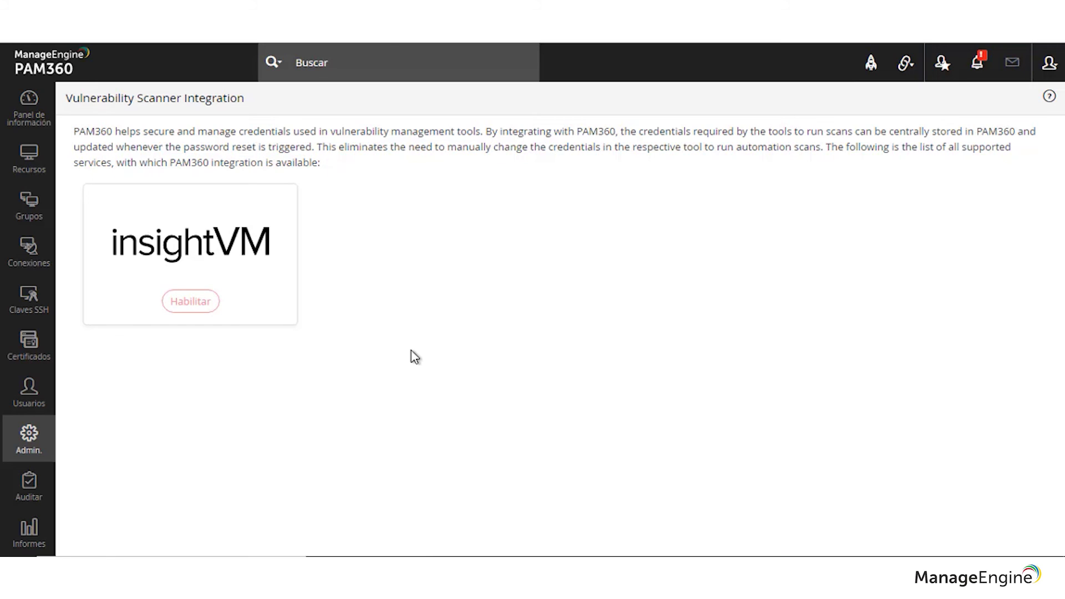
- Return to the administration settings and open the Robotic Process Automation integration page
left_click(38, 457)
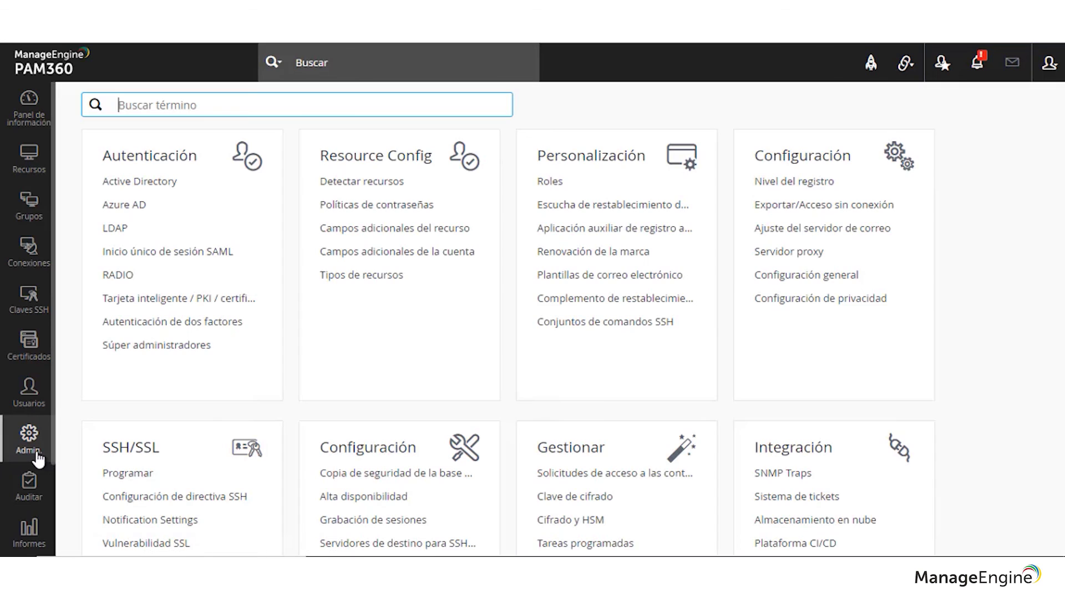
scroll(865, 427, "down", 7)
scroll(837, 397, "up", 2)
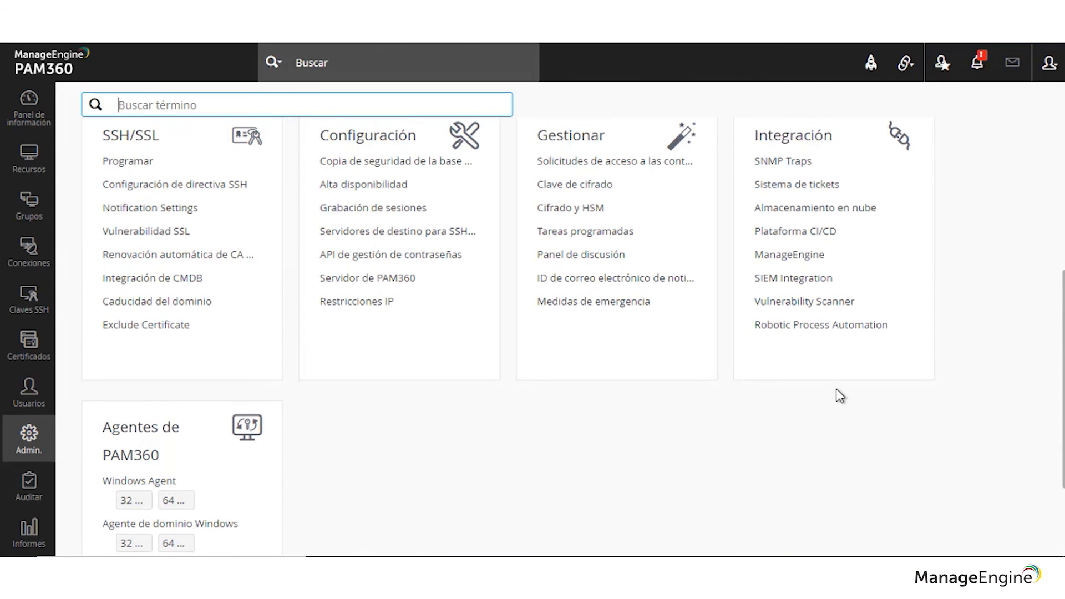
left_click(822, 327)
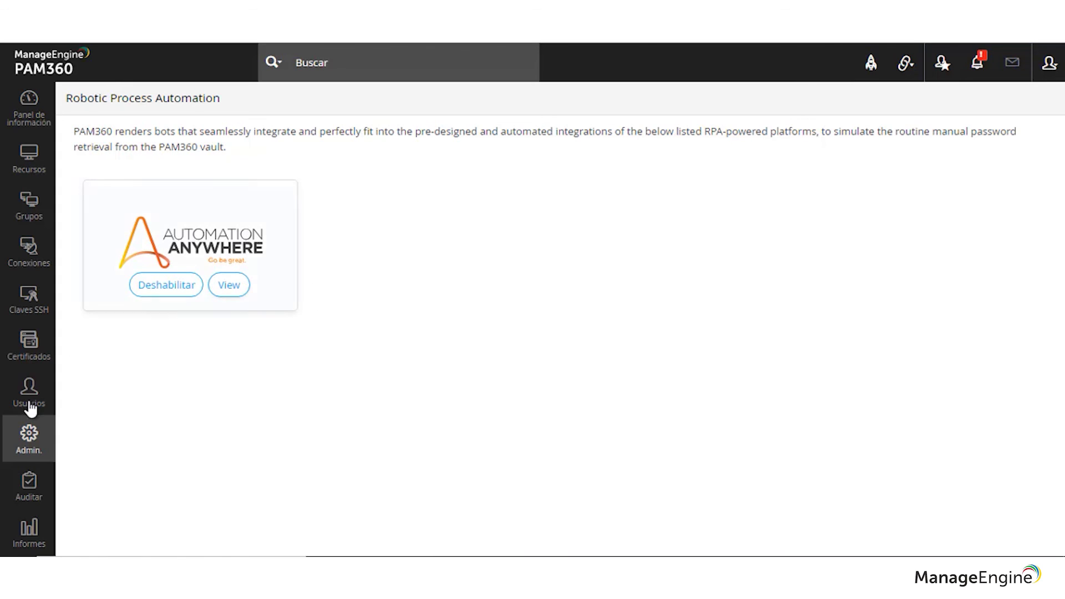
- Review the cloud storage export options for Dropbox, Amazon S3 and Box, and leave without saving
left_click(29, 437)
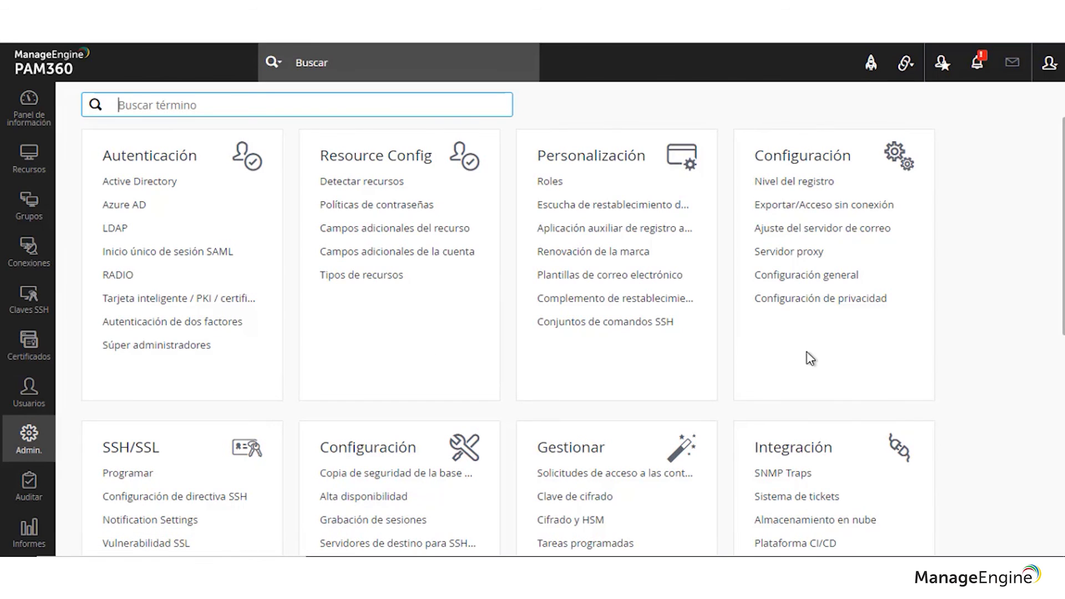
scroll(808, 357, "down", 2)
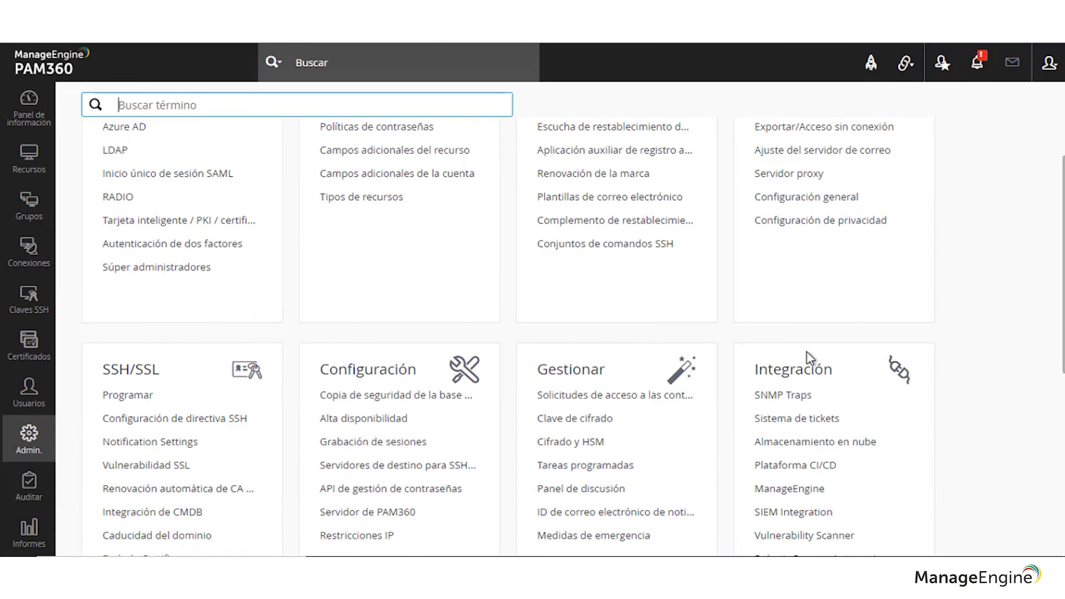
scroll(836, 357, "down", 4)
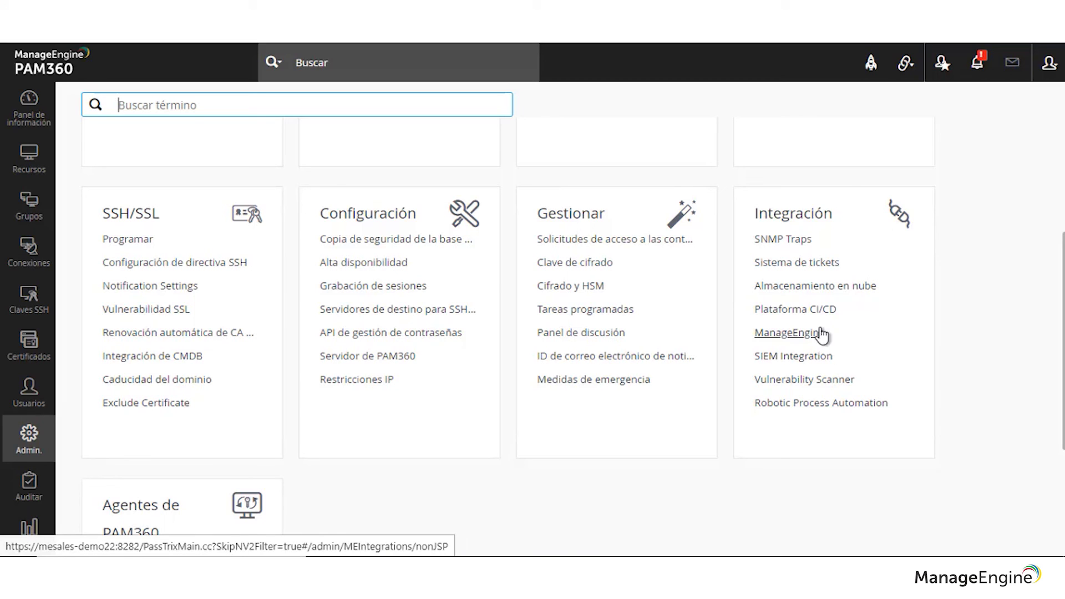
left_click(816, 286)
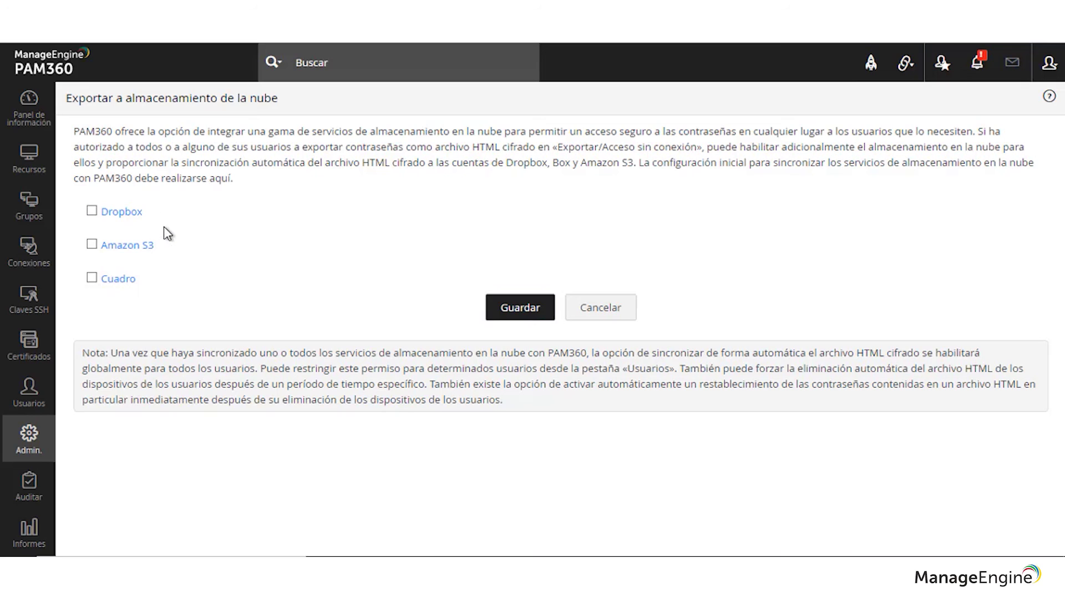
left_click(584, 309)
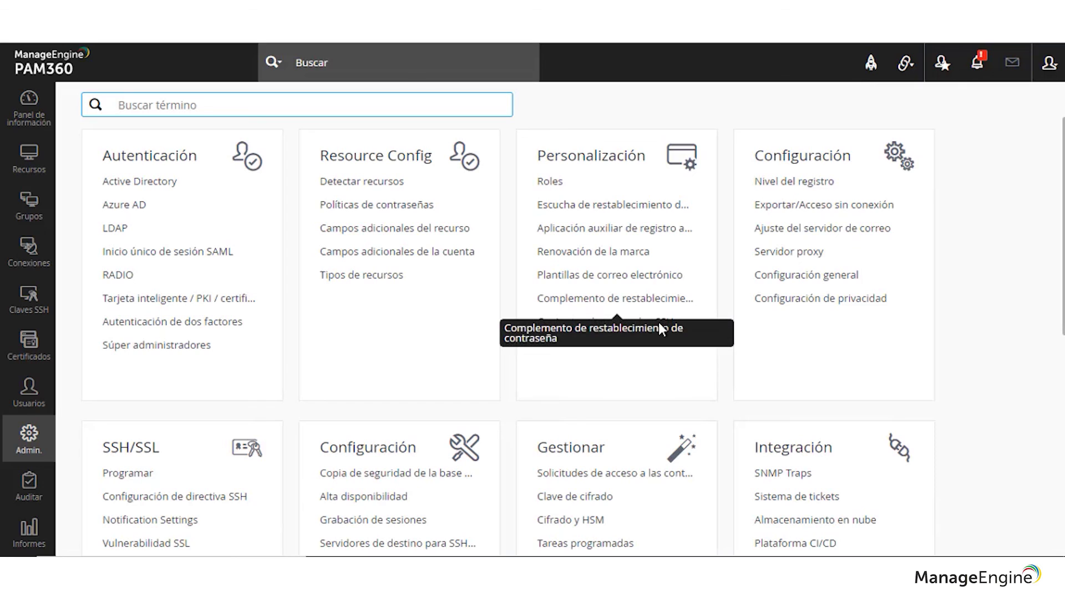
- Open the high availability settings, read the linked PostgreSQL setup instructions and close the help window
scroll(554, 333, "down", 3)
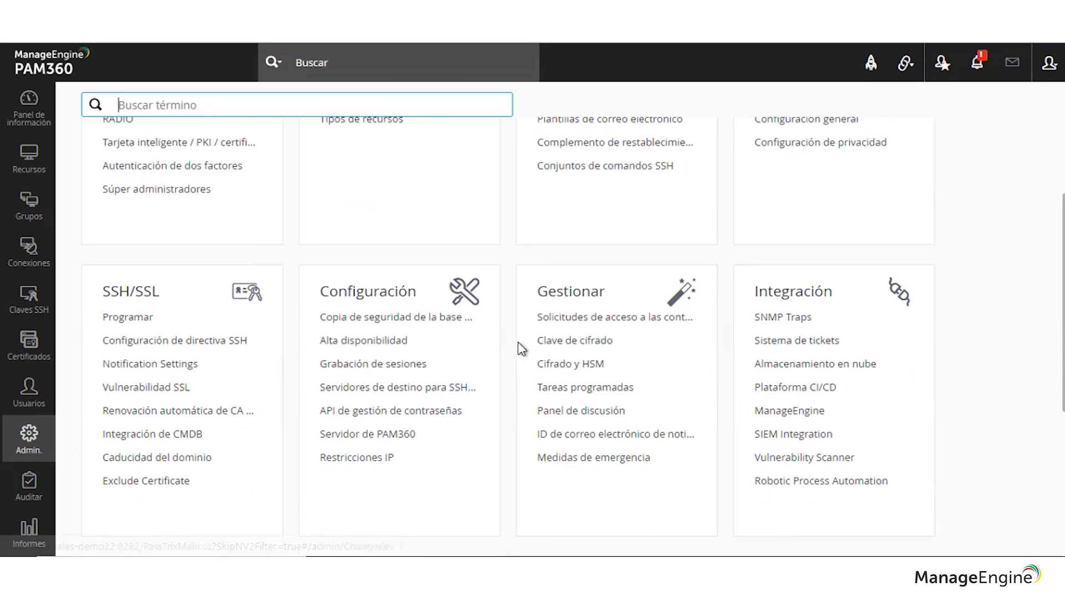
left_click(378, 342)
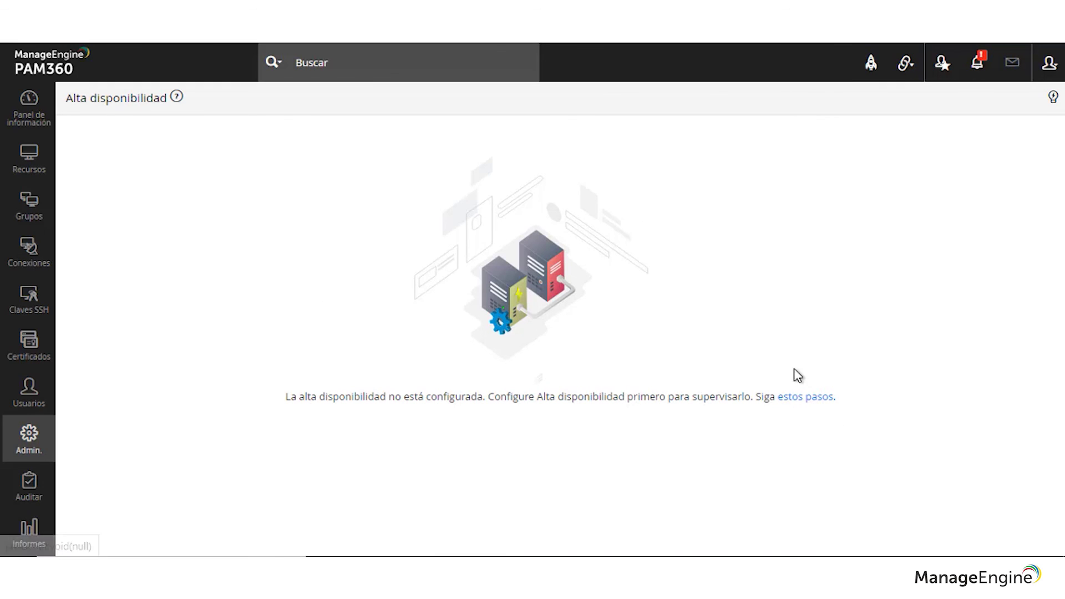
left_click(798, 398)
scroll(466, 300, "down", 1)
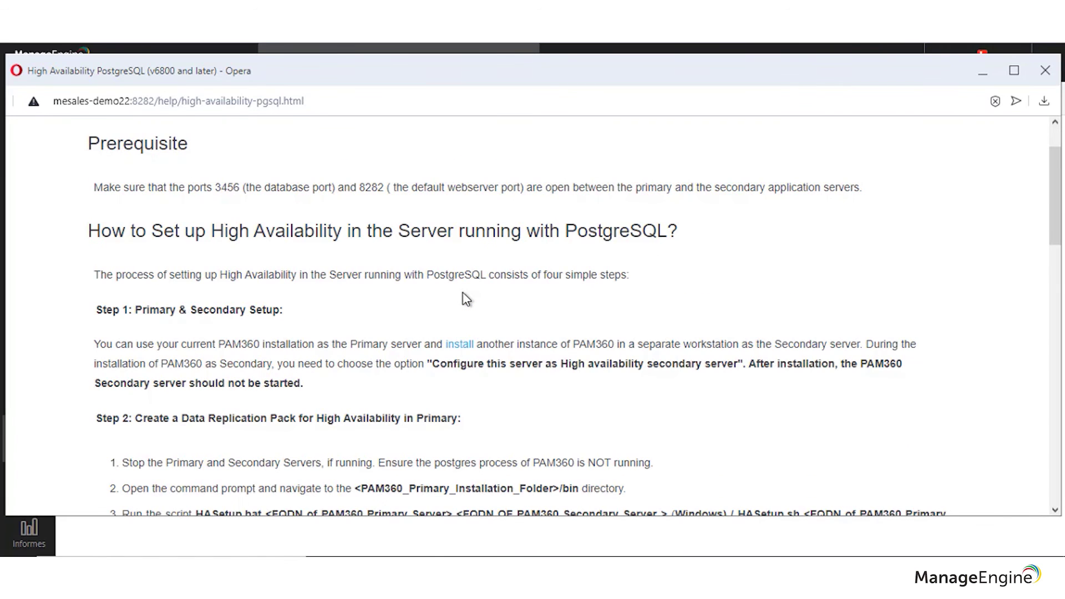
scroll(465, 299, "down", 1)
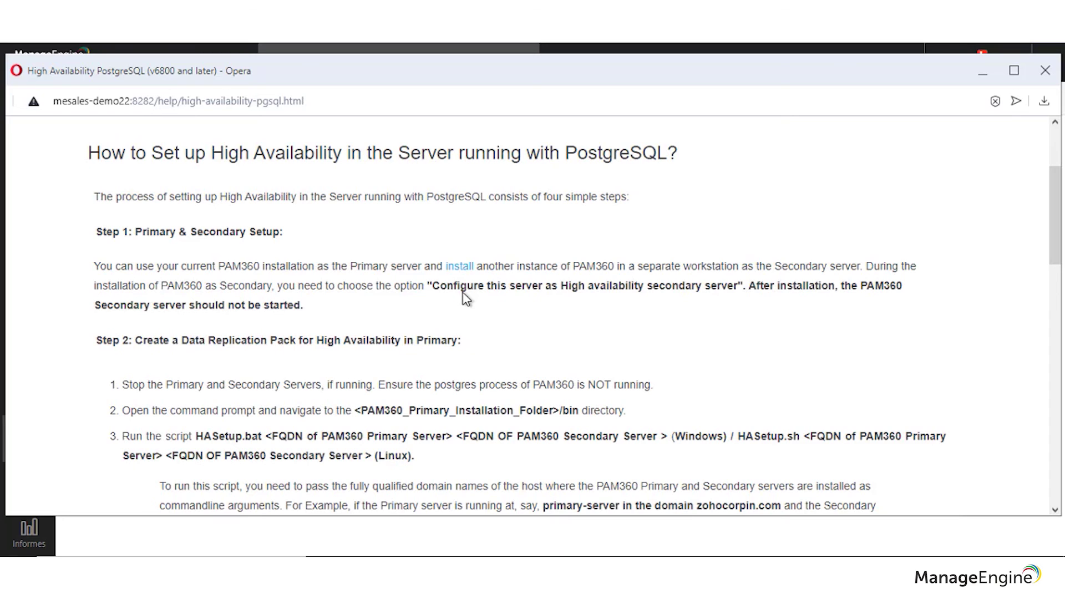
scroll(466, 299, "down", 1)
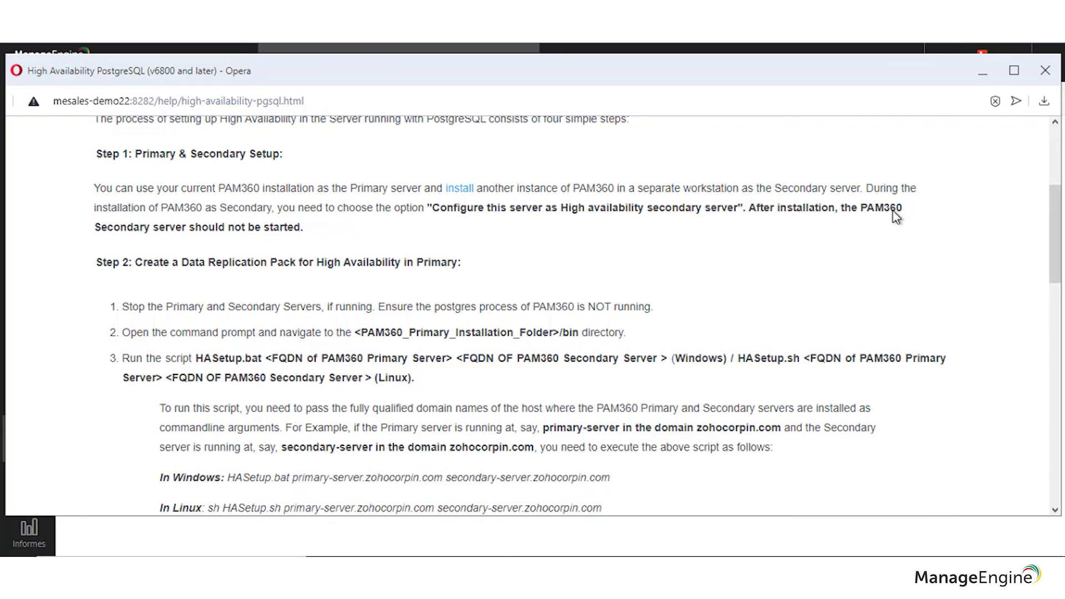
scroll(484, 285, "up", 1)
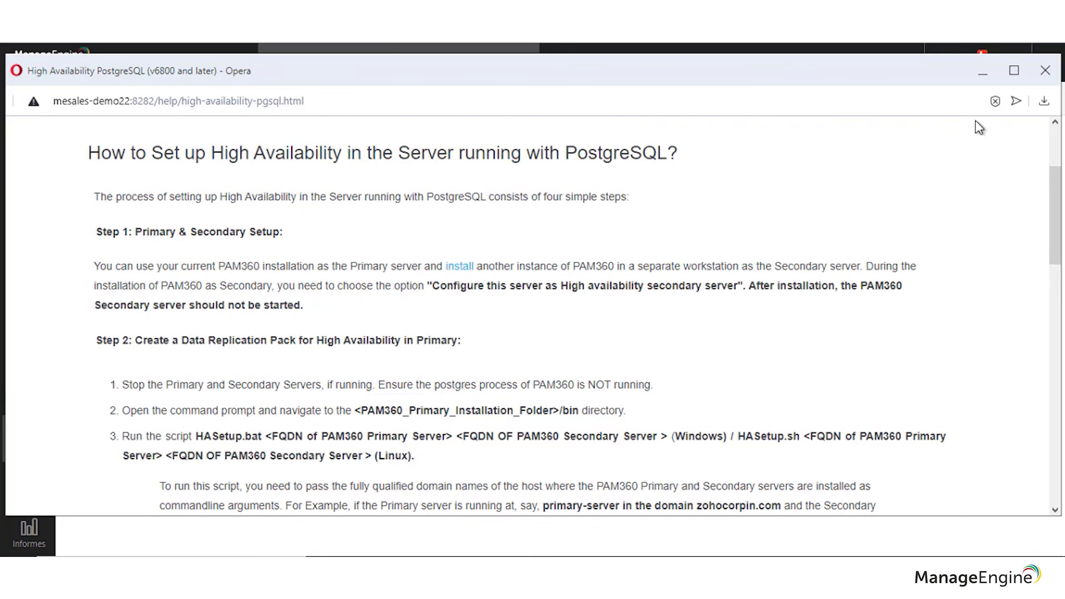
left_click(1045, 71)
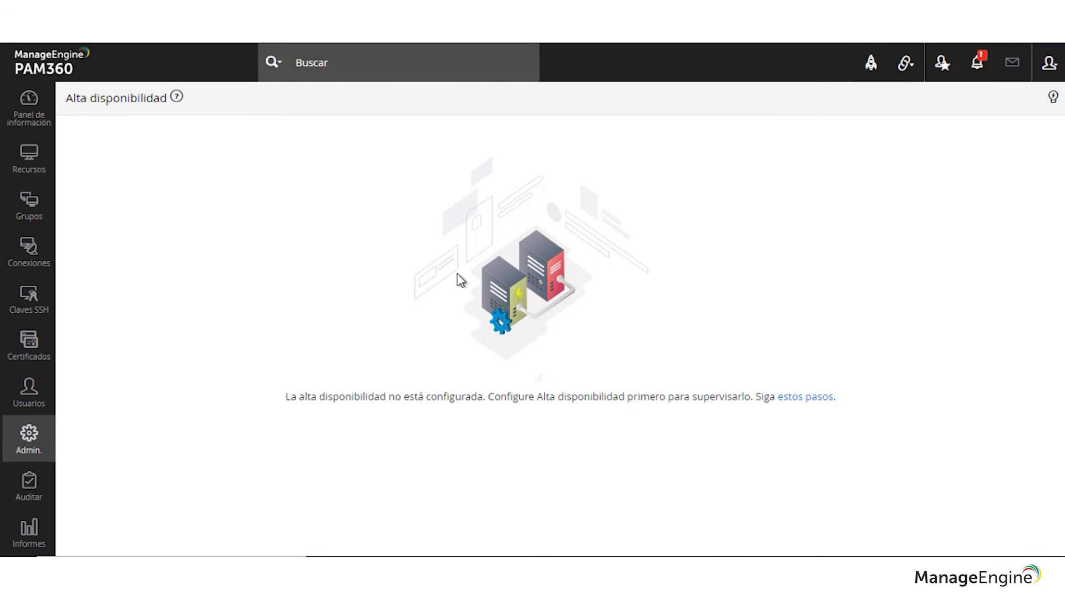
- Review the session recording settings for storage directory and retention days, and cancel without changes
left_click(38, 436)
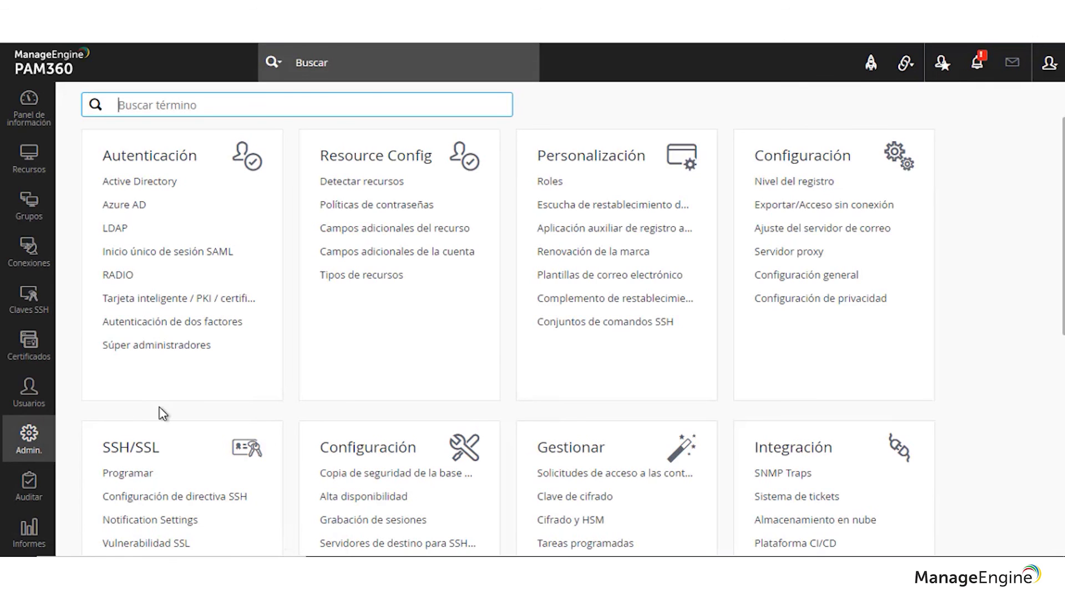
scroll(161, 408, "down", 1)
scroll(166, 407, "down", 1)
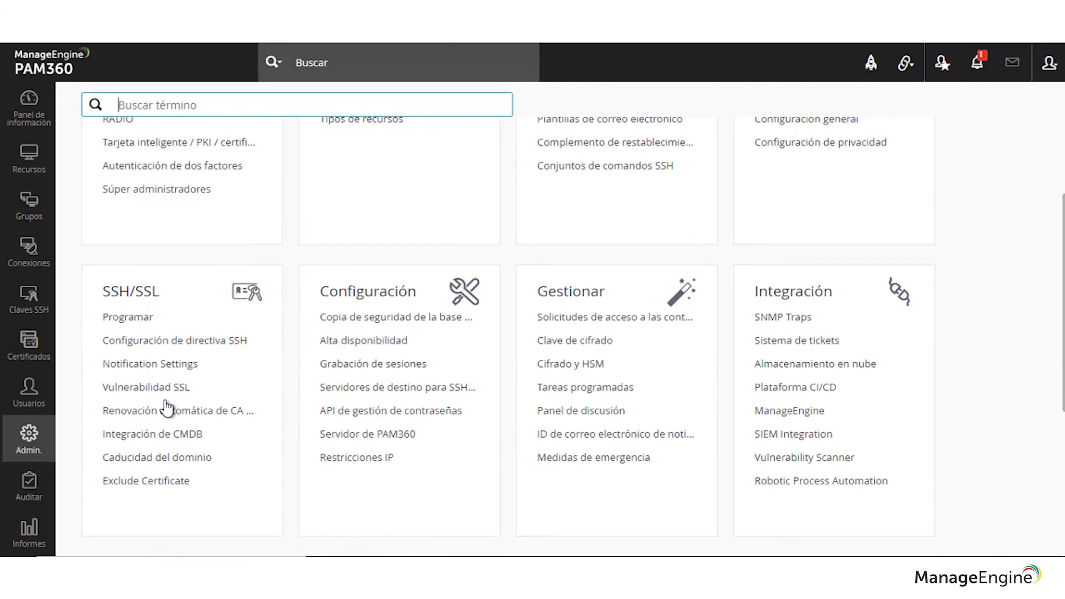
left_click(401, 374)
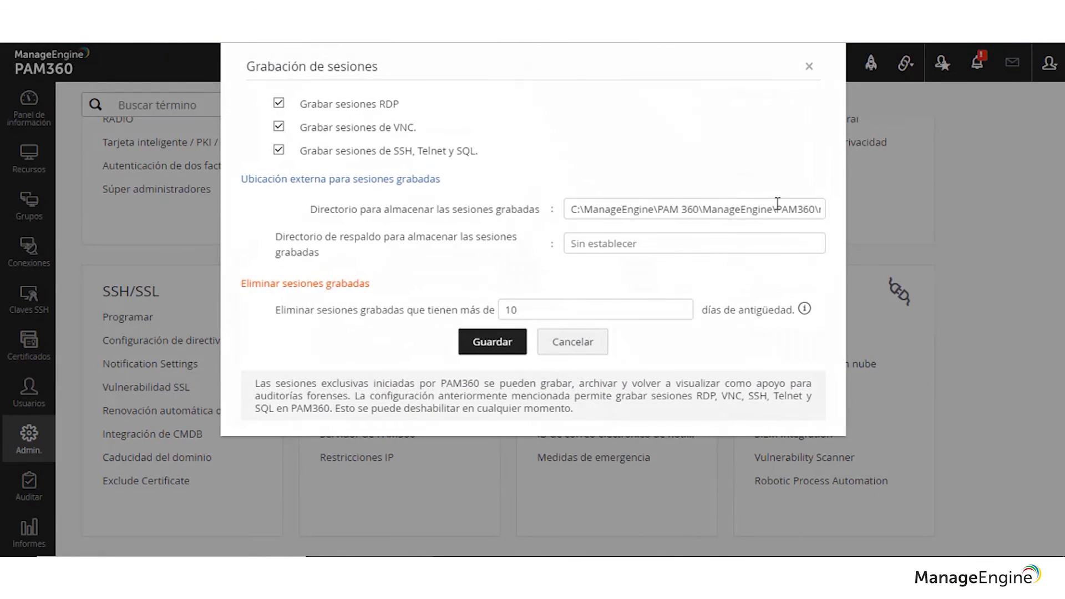
left_click_drag(617, 210, 831, 216)
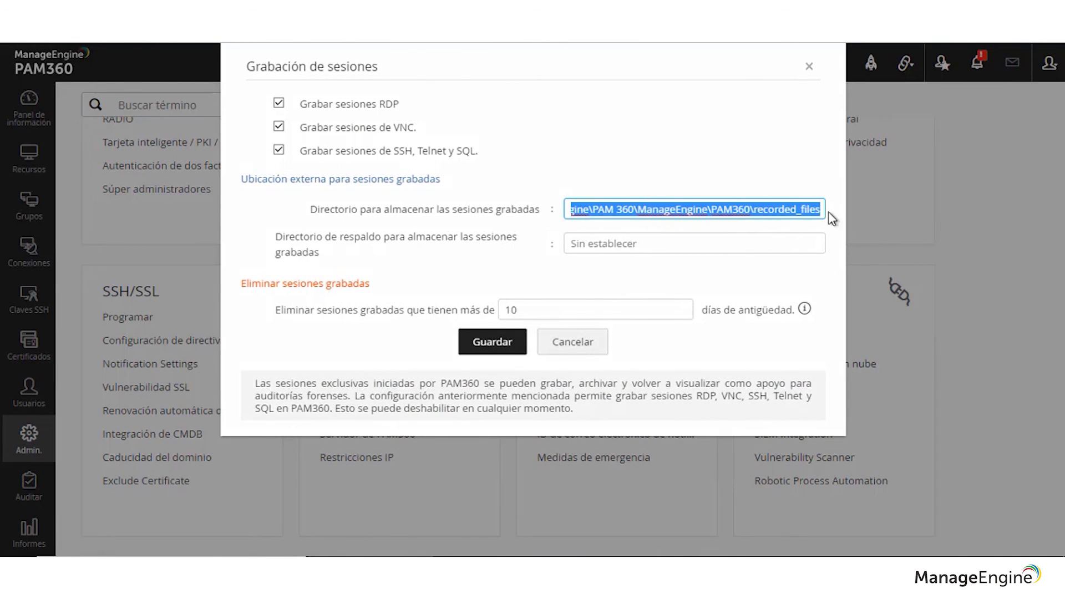
left_click(799, 214)
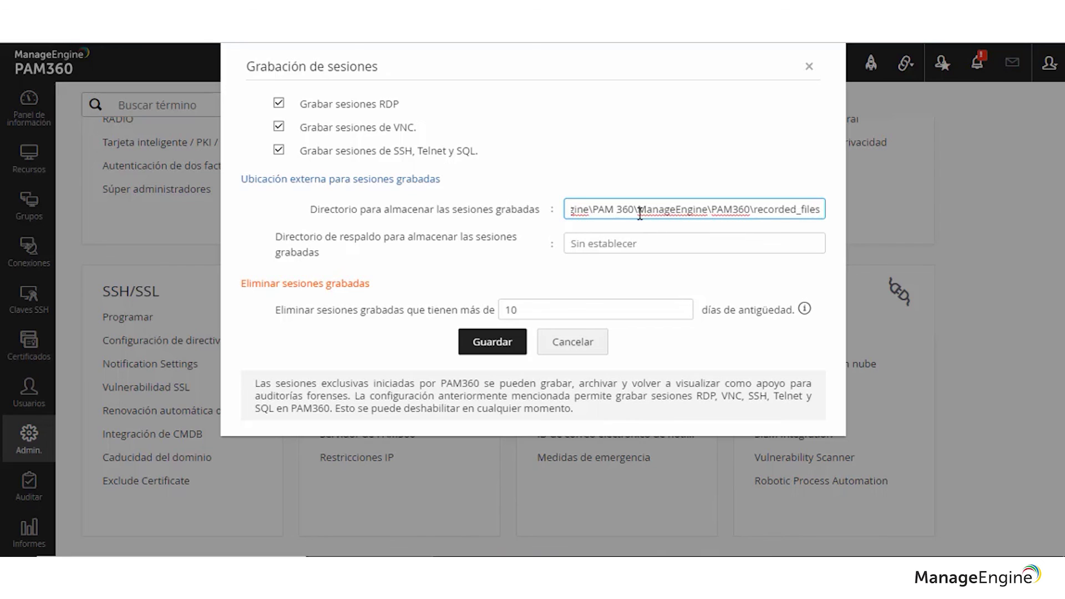
left_click_drag(605, 209, 800, 213)
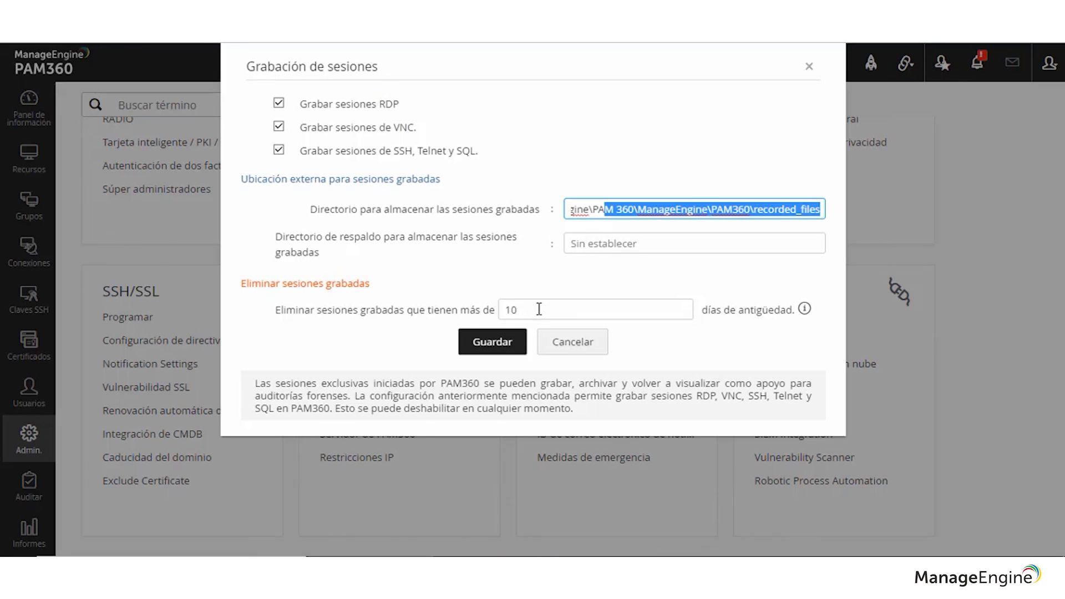
left_click_drag(521, 309, 502, 310)
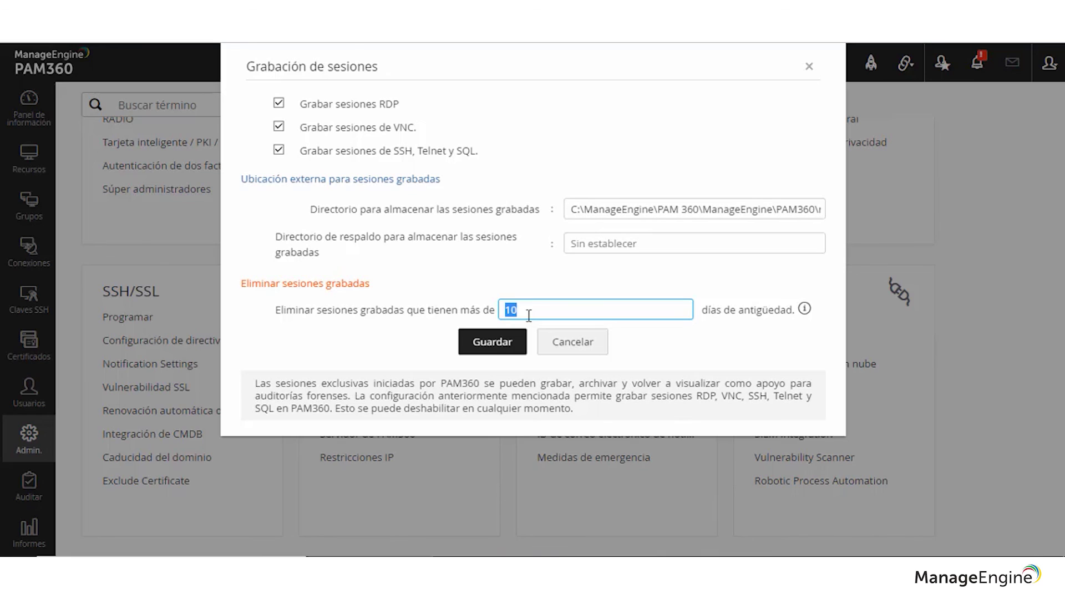
left_click(529, 315)
left_click(571, 355)
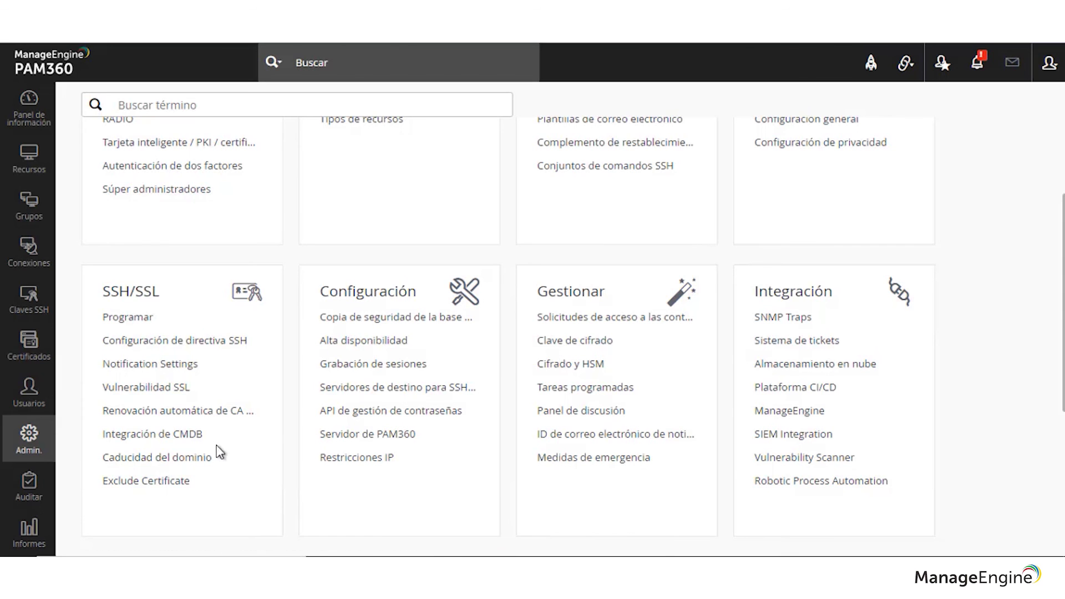
- Inspect the web access IP restrictions, selecting the allowed IP addresses option, and return to the administration settings without saving
left_click(366, 458)
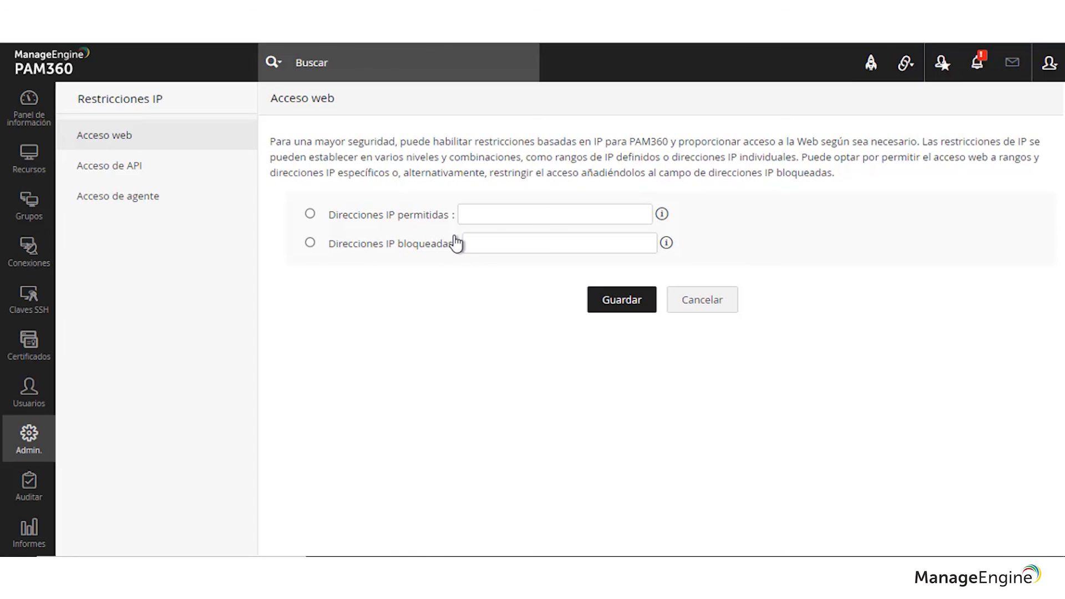
left_click(418, 214)
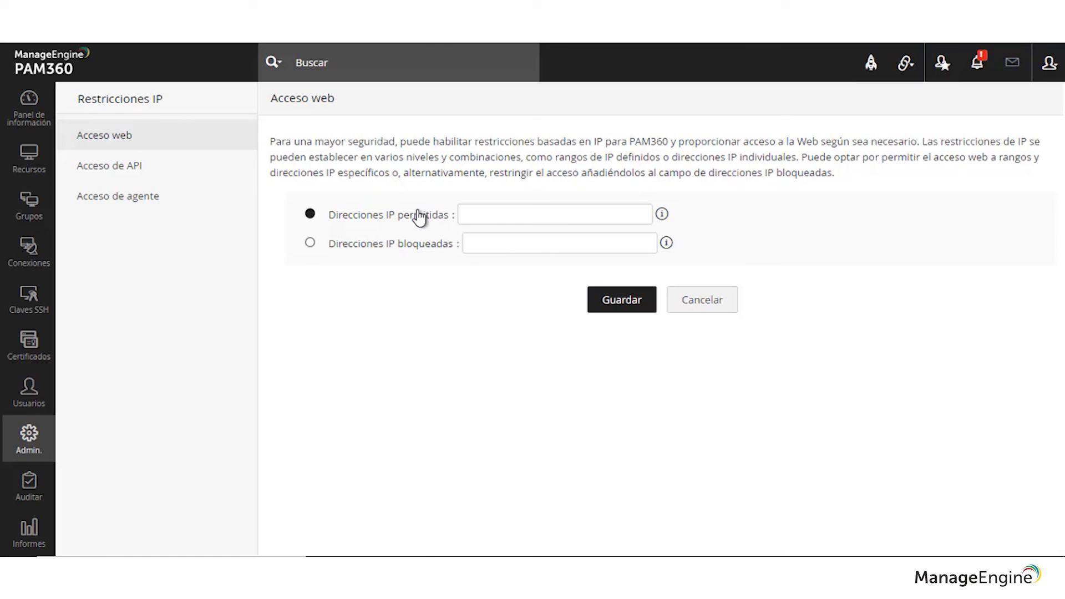
left_click(488, 209)
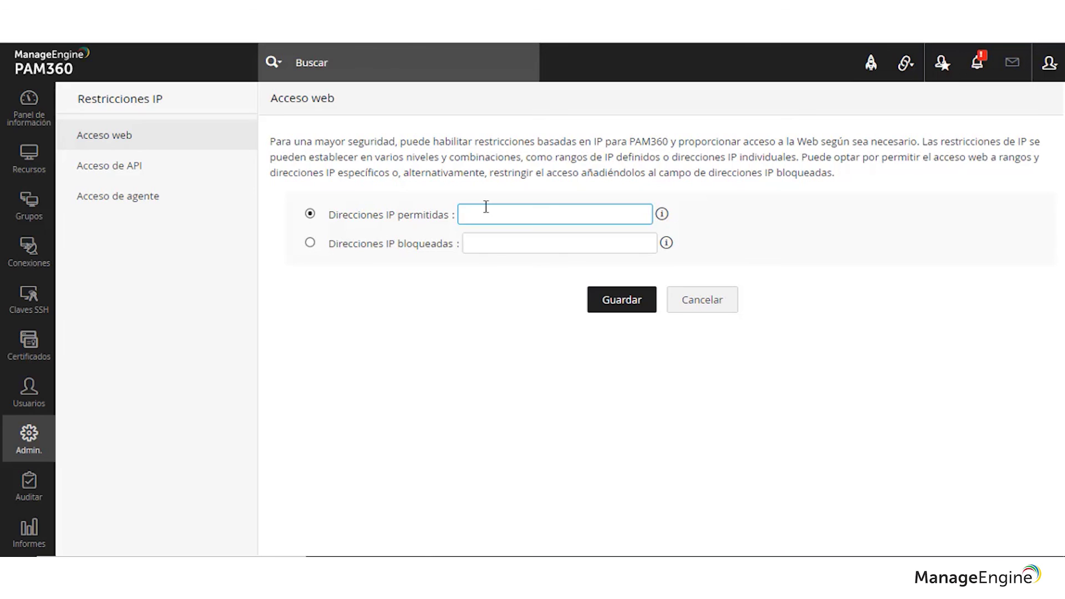
left_click(25, 443)
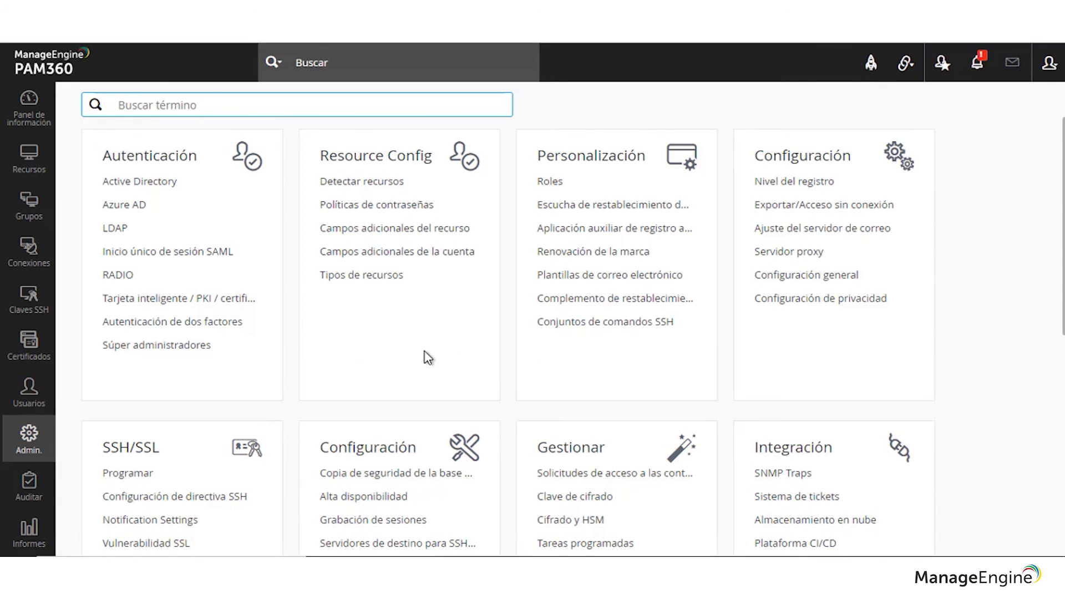
scroll(427, 357, "down", 2)
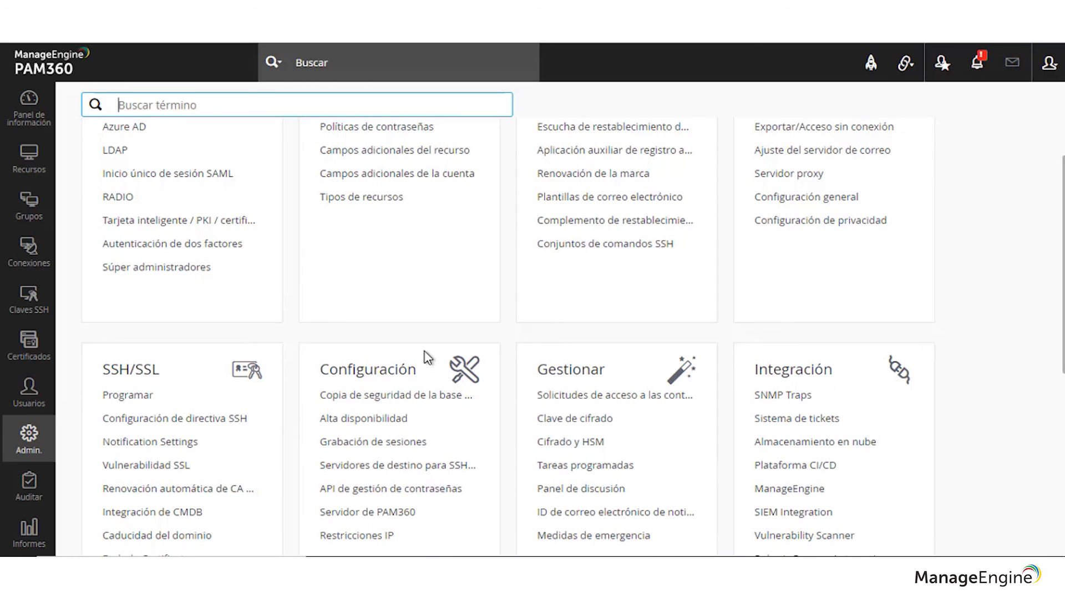
scroll(427, 358, "down", 2)
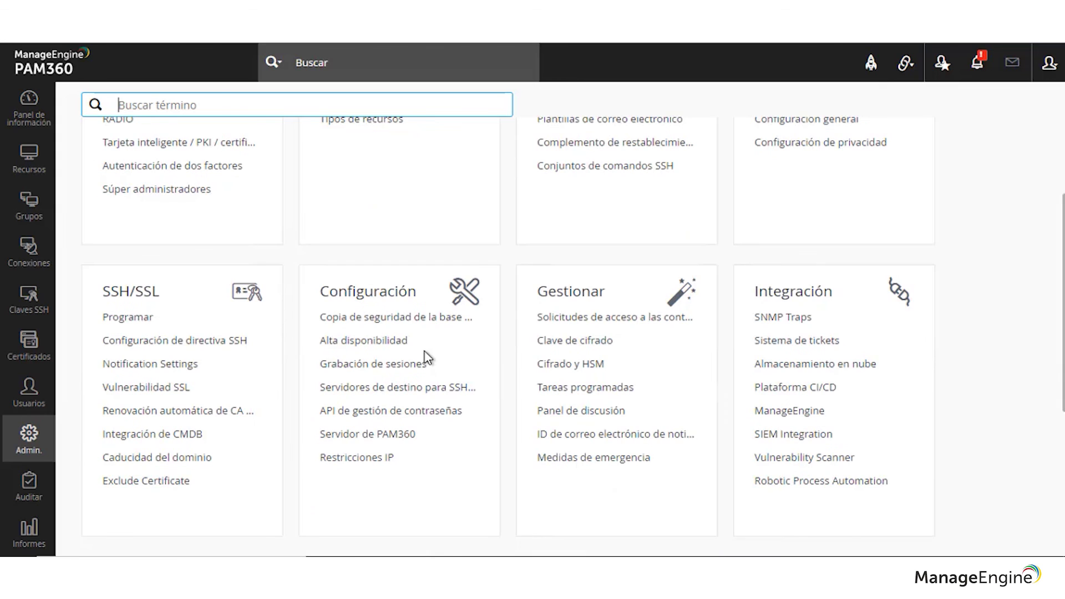
scroll(430, 354, "up", 2)
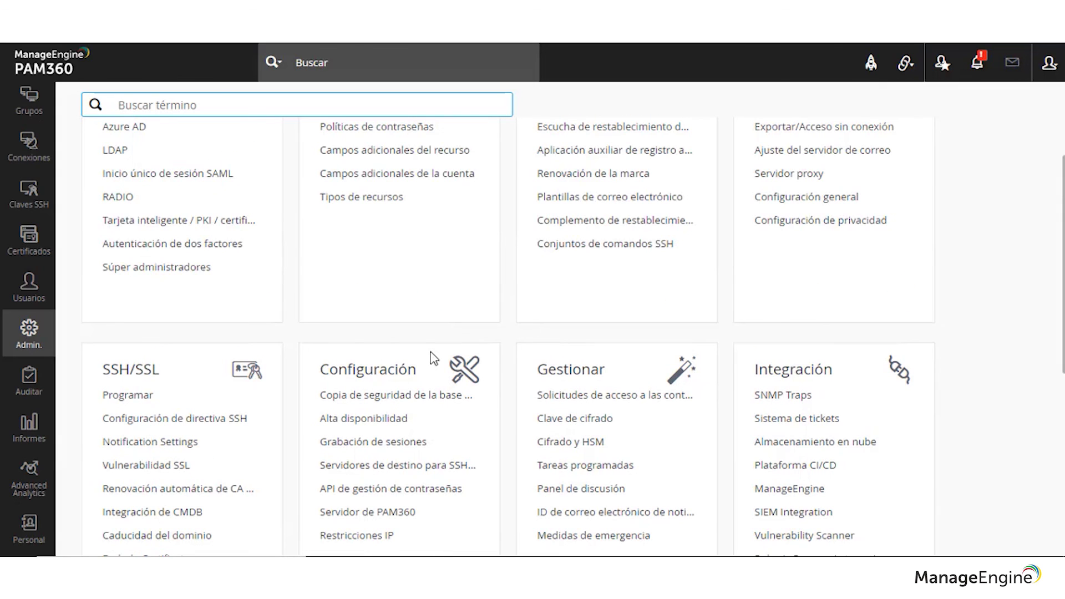